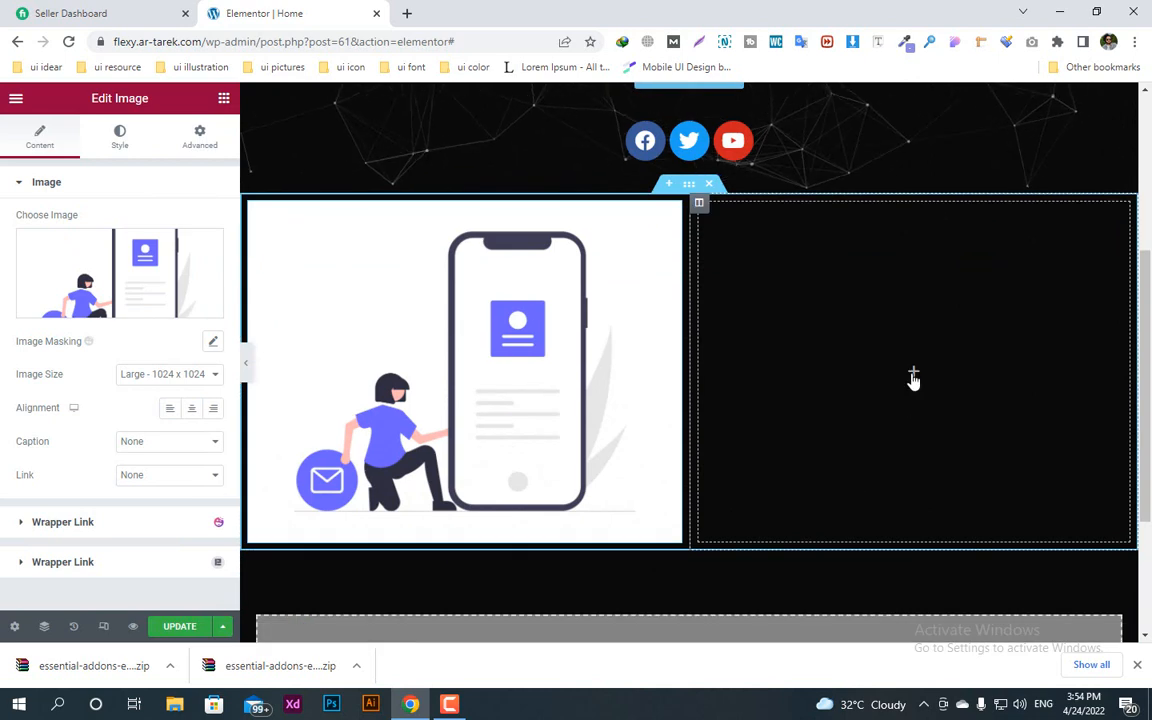
# Step: Add a Text Editor widget to the empty column beside the image and paste its placeholder paragraph three more times
pyautogui.moveTo(683, 413); pyautogui.dragTo(34, 330)
pyautogui.moveTo(152, 382); pyautogui.dragTo(918, 398)
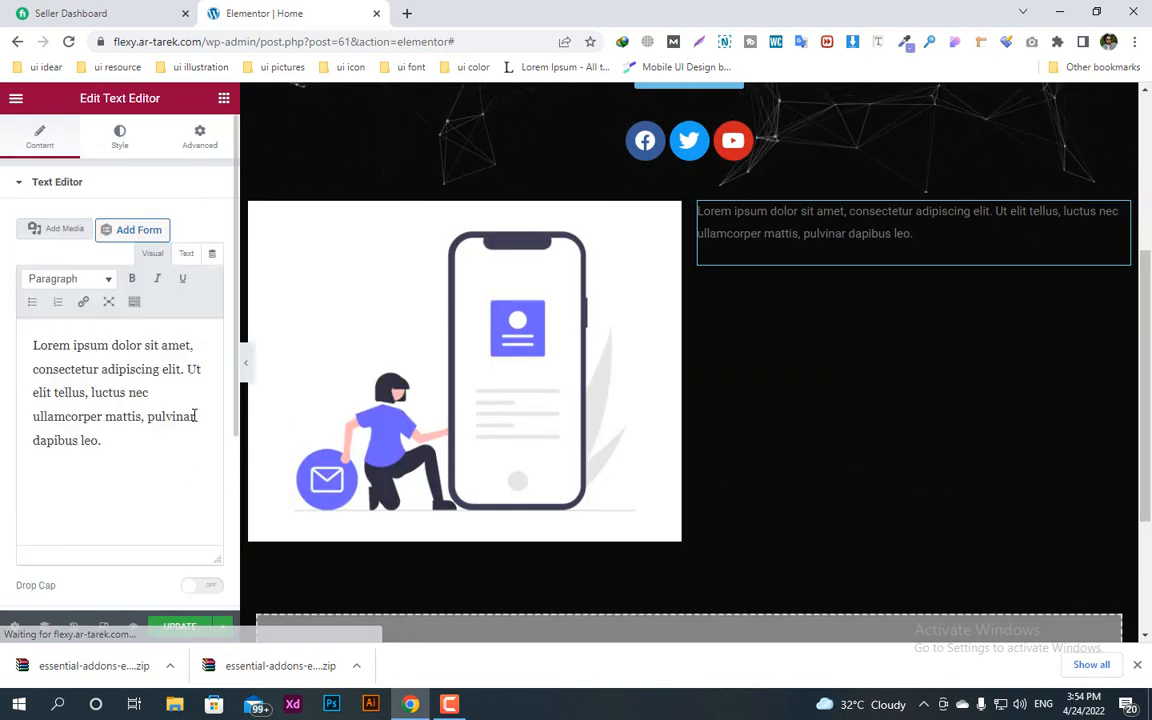
pyautogui.moveTo(141, 450); pyautogui.dragTo(33, 352)
pyautogui.rightClick(35, 354)
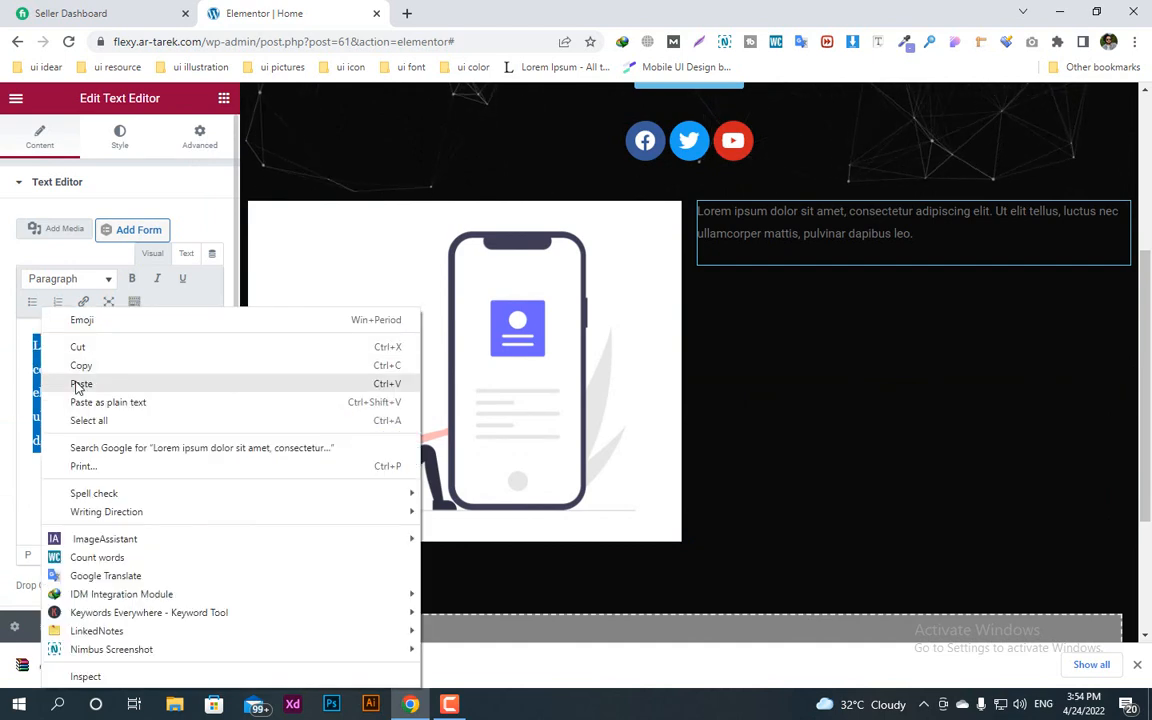
pyautogui.click(80, 363)
pyautogui.click(113, 443)
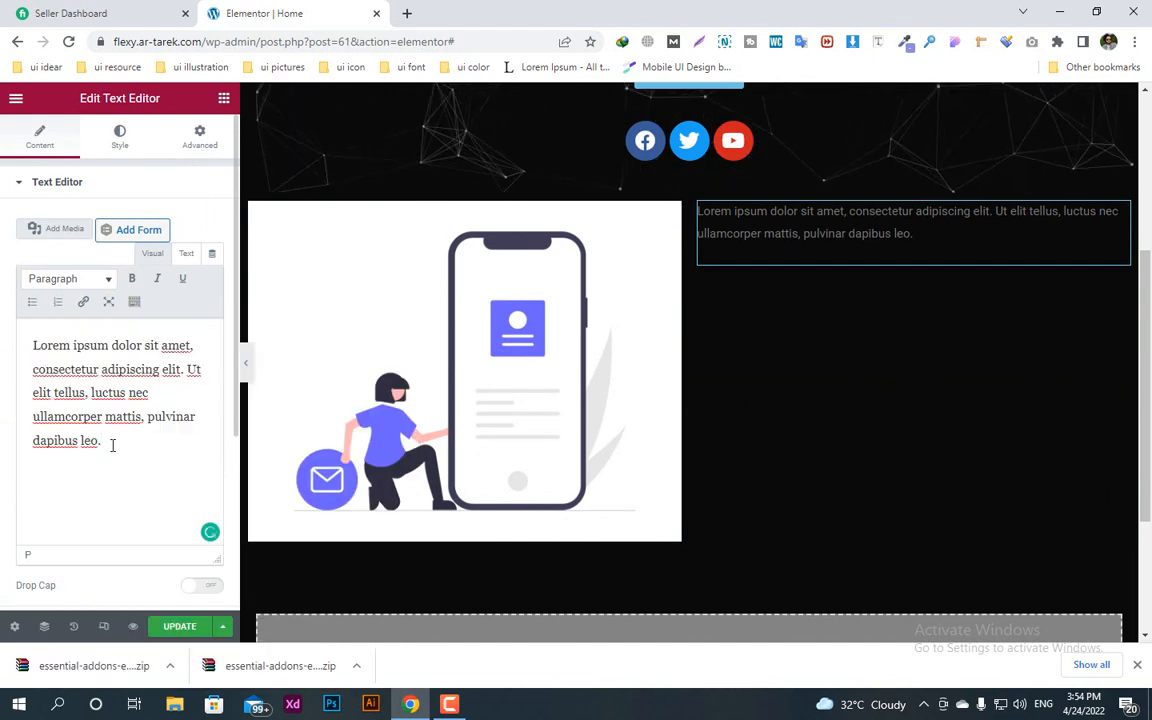
pyautogui.hotkey('ctrl', 'v')
pyautogui.hotkey('ctrl', 'v')
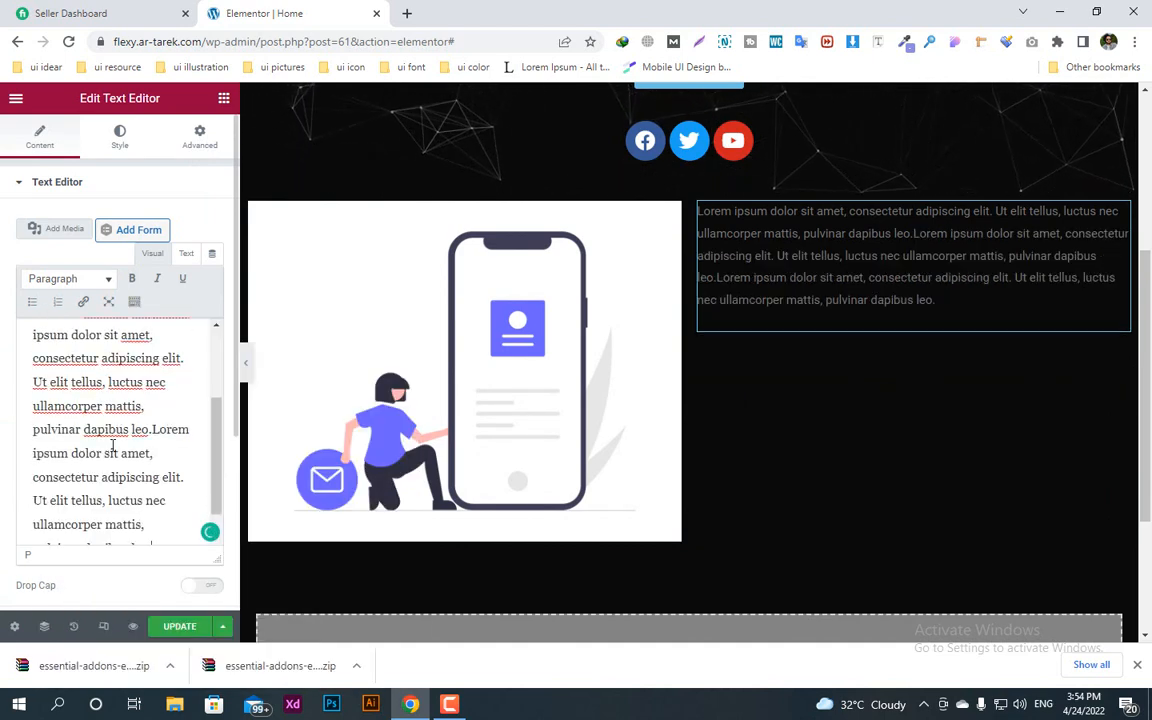
pyautogui.scroll(-1, 149, 483)
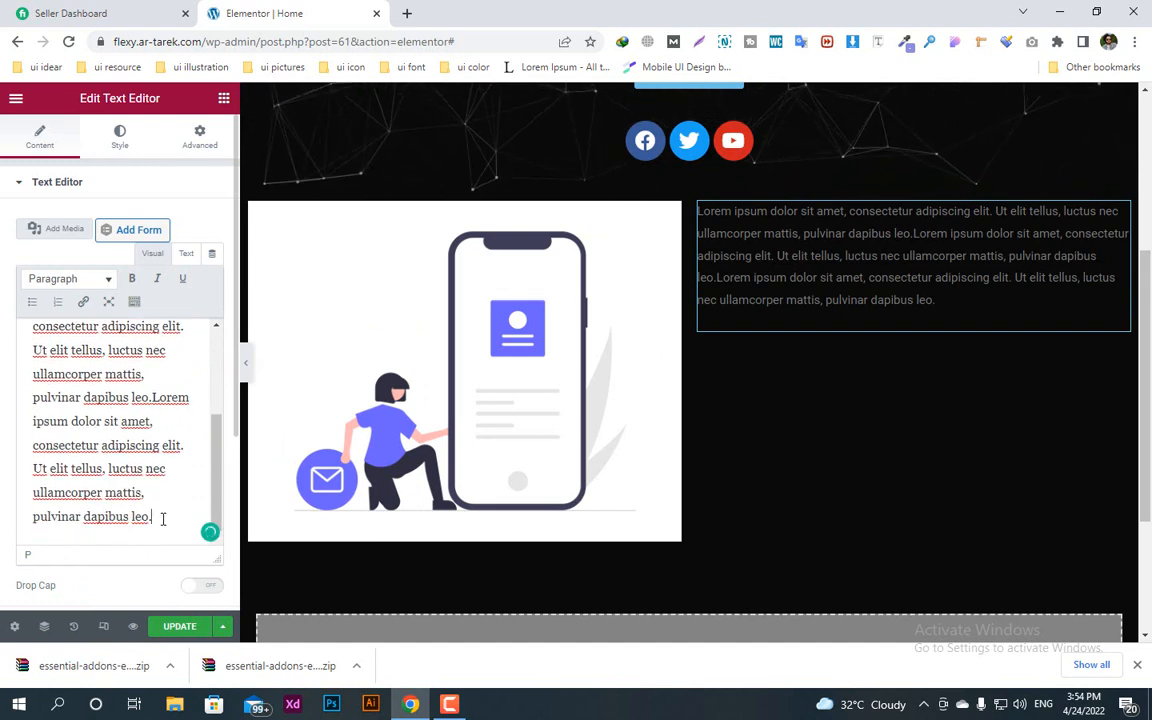
pyautogui.hotkey('ctrl', 'v')
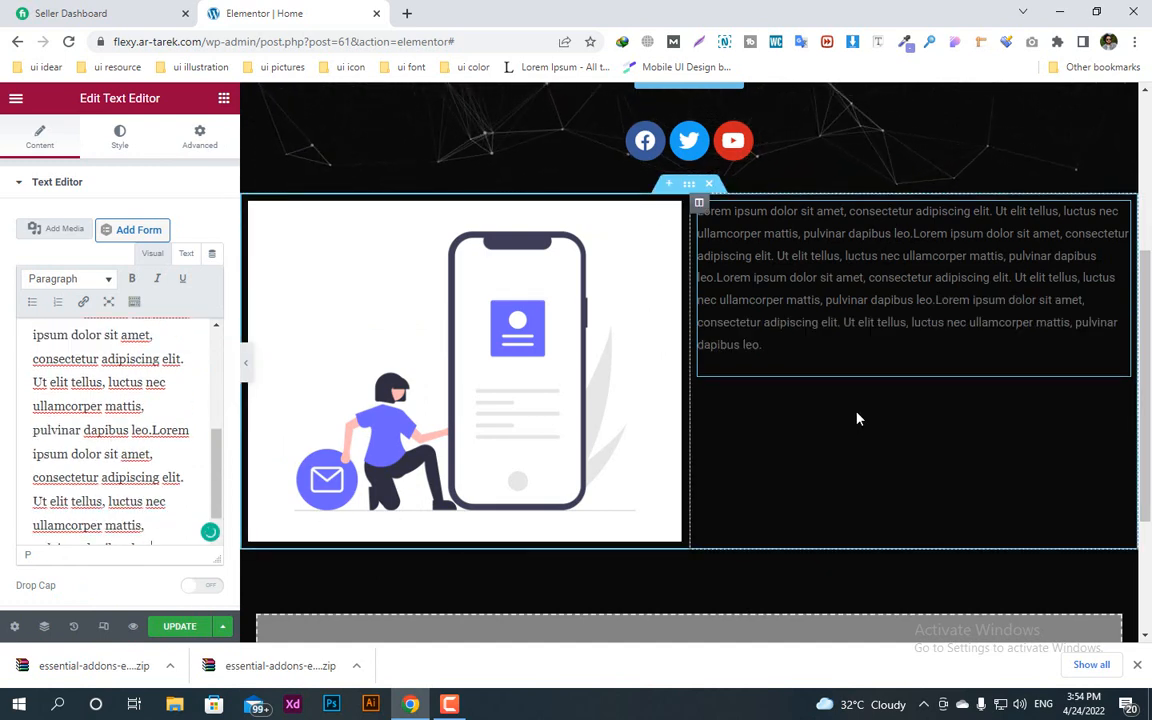
# Step: Set the placeholder paragraph's text color to white, #FFFFFF
pyautogui.click(119, 137)
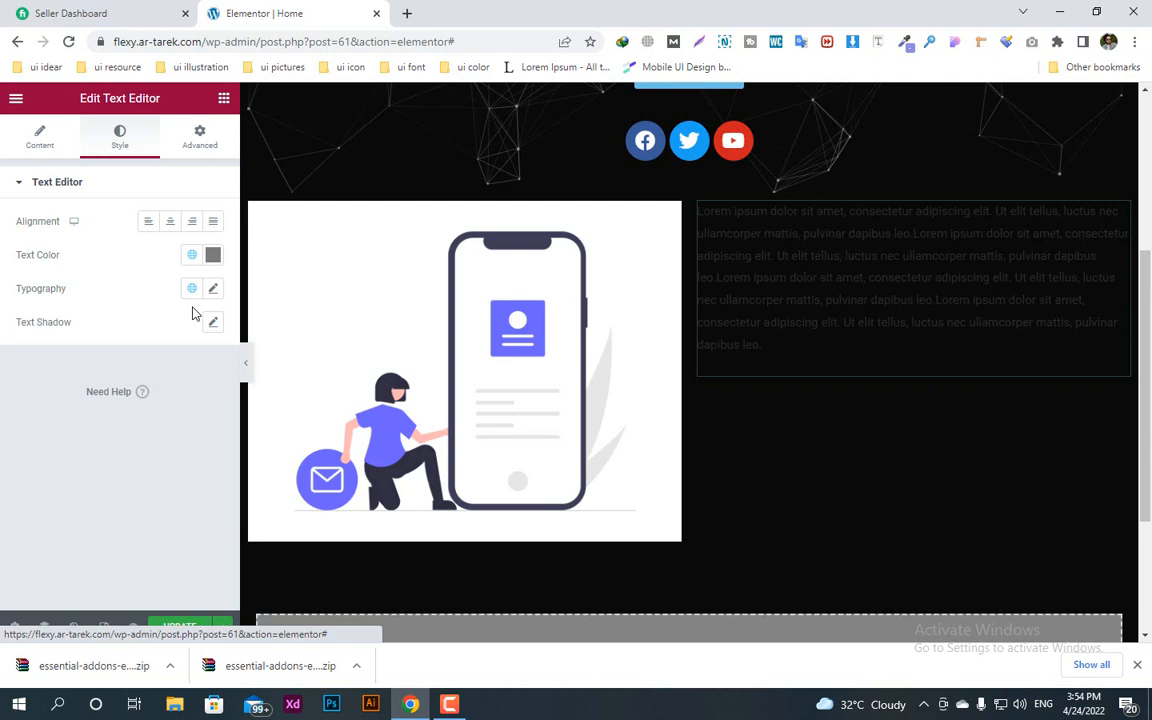
pyautogui.click(212, 257)
pyautogui.moveTo(98, 347); pyautogui.dragTo(30, 314)
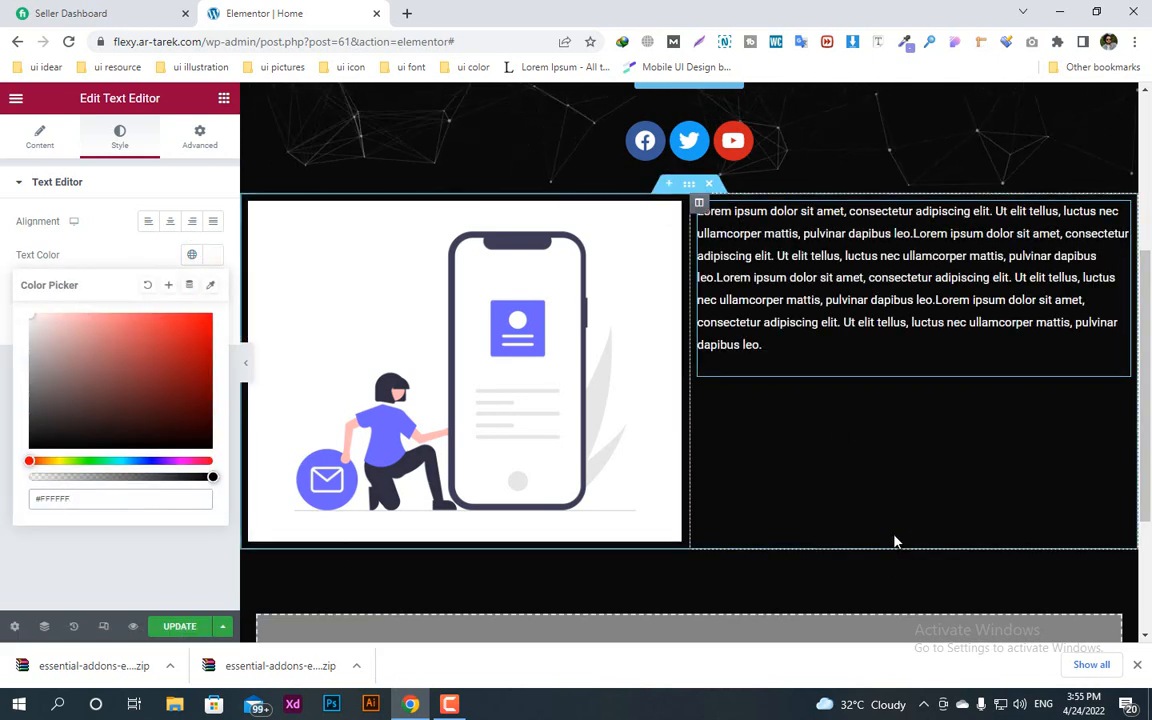
# Step: Unlink the text widget's margin values and increase only the top margin to move the paragraph down beside the image
pyautogui.click(205, 138)
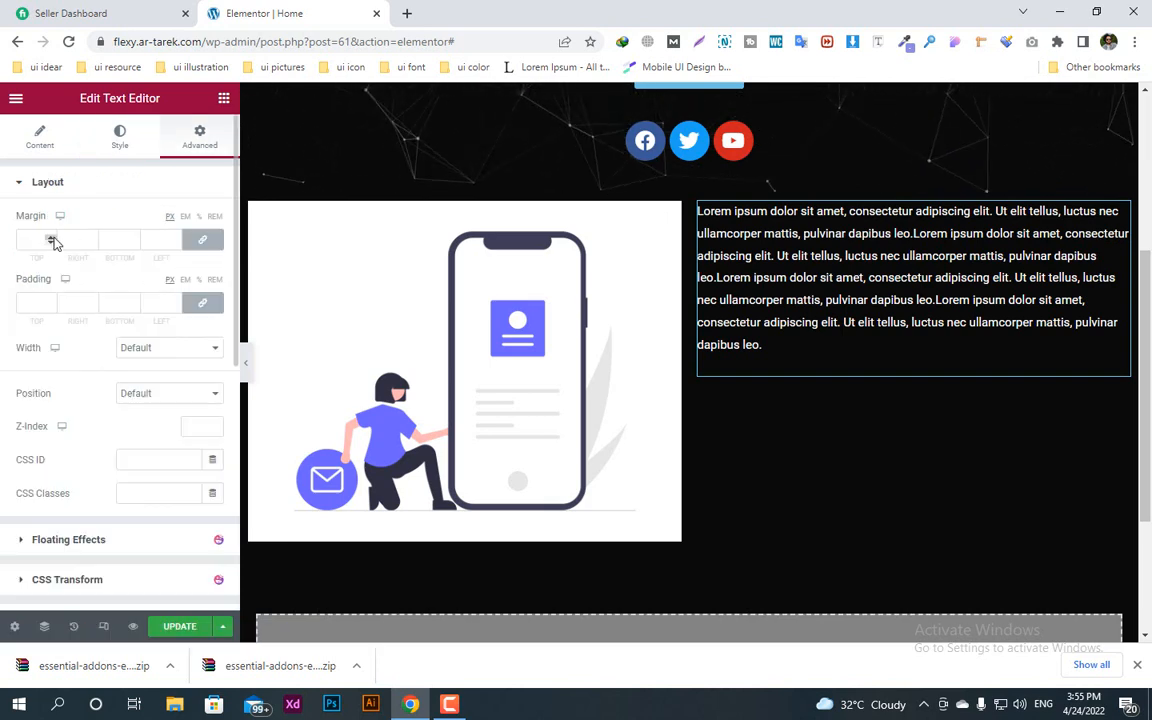
pyautogui.click(200, 240)
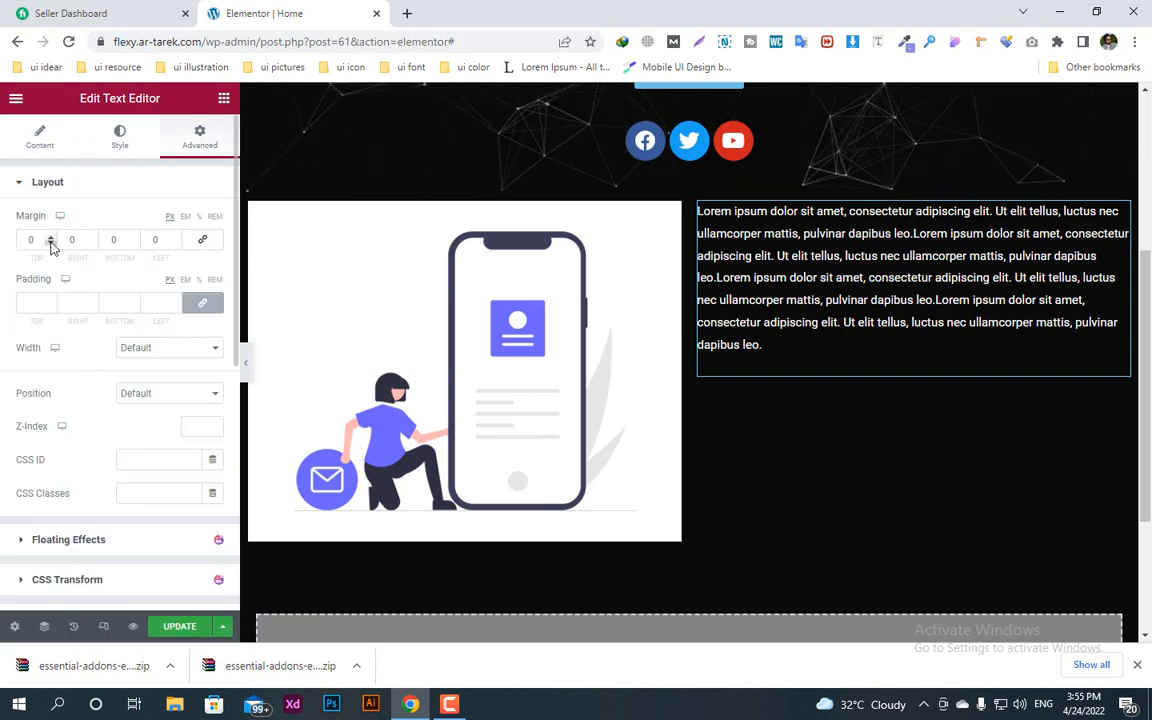
pyautogui.click(50, 238)
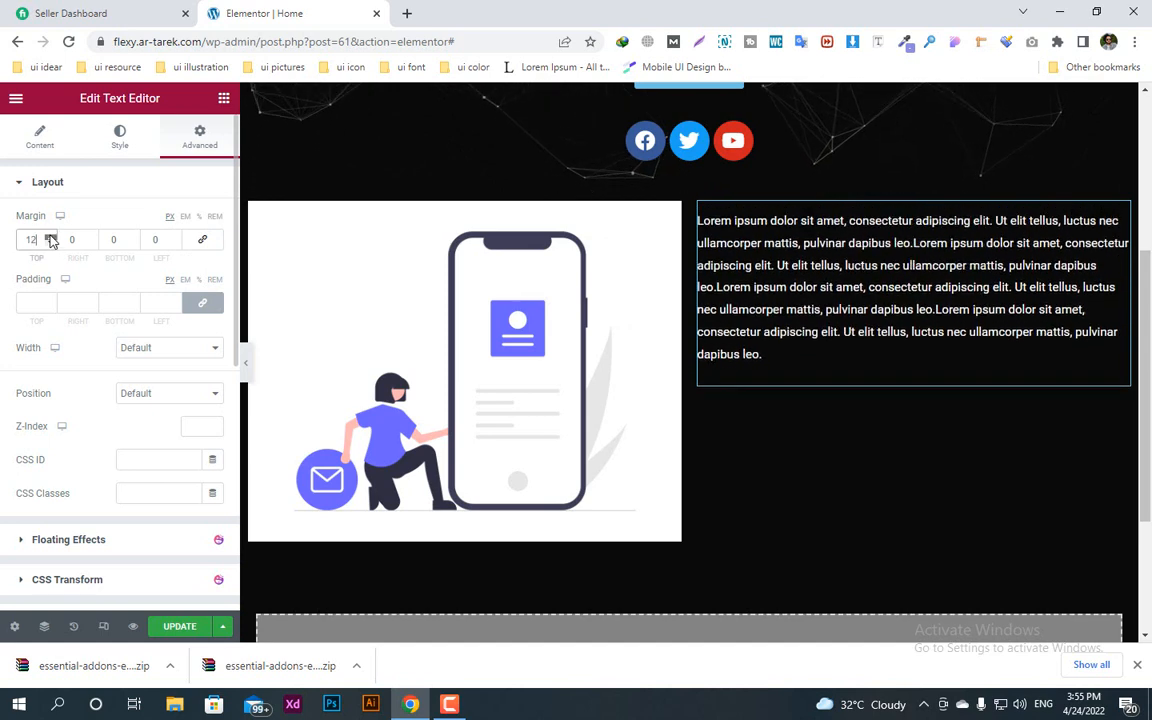
pyautogui.moveTo(50, 238); pyautogui.dragTo(51, 241)
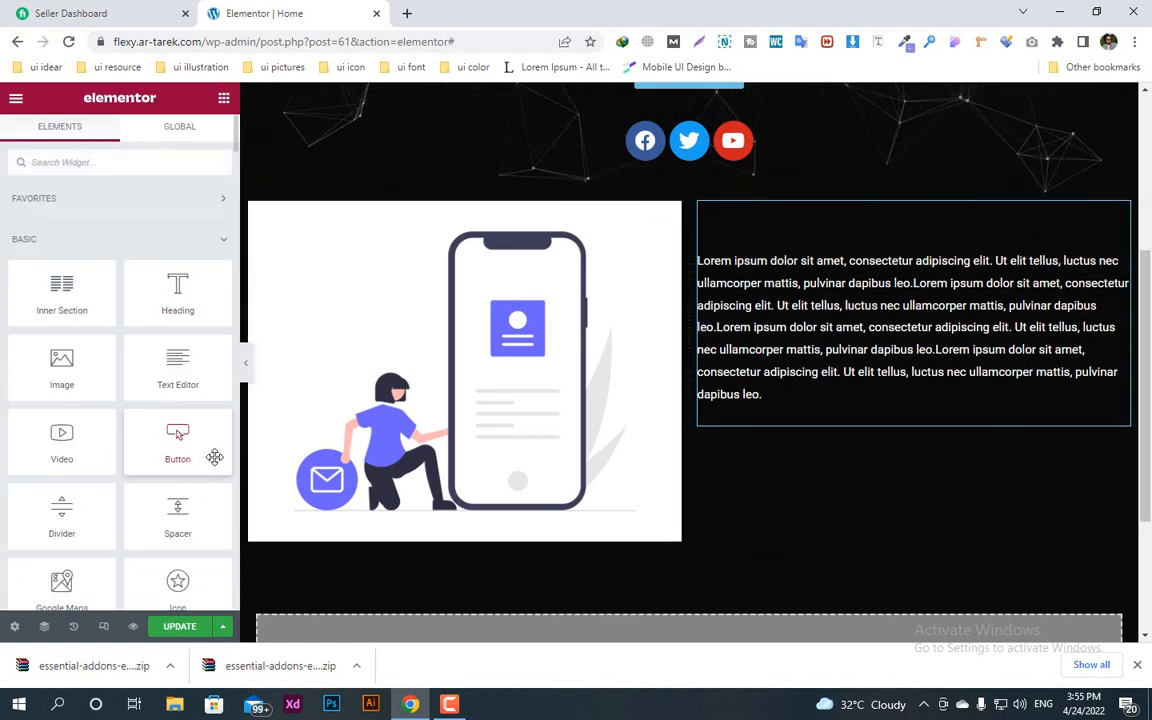
# Step: Add a Button widget below the paragraph and sample the CONTACT US button's blue, #6EC1E4, as its background color
pyautogui.moveTo(214, 457); pyautogui.dragTo(733, 437)
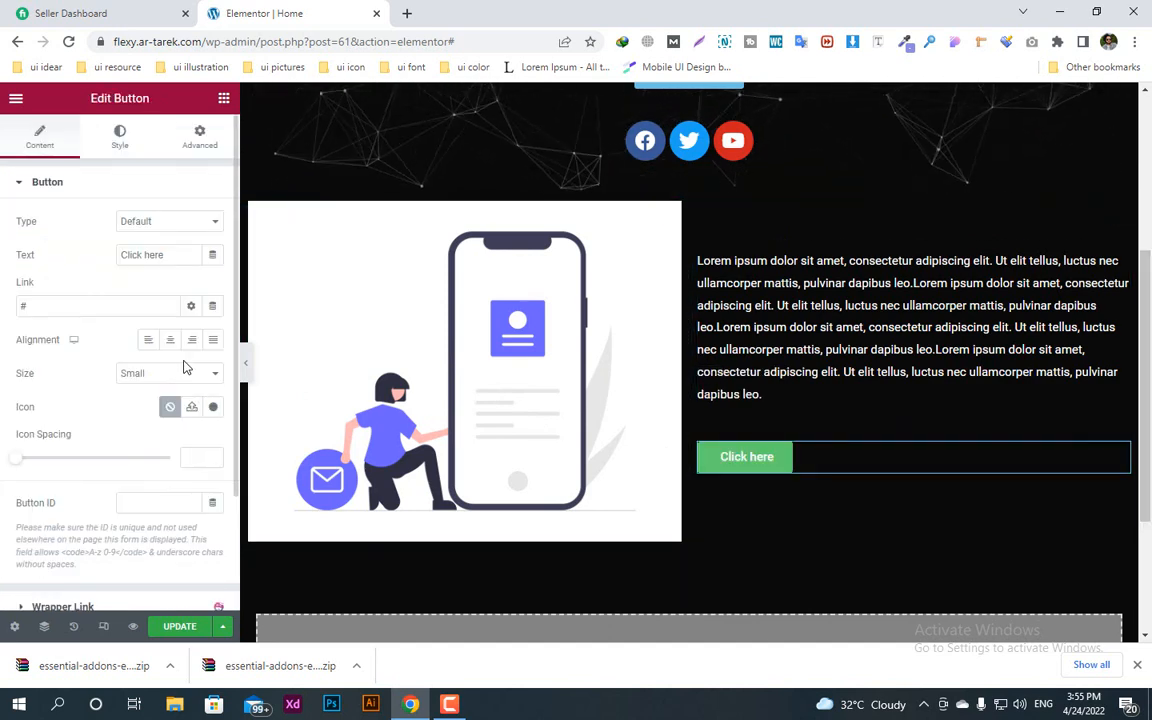
pyautogui.click(128, 146)
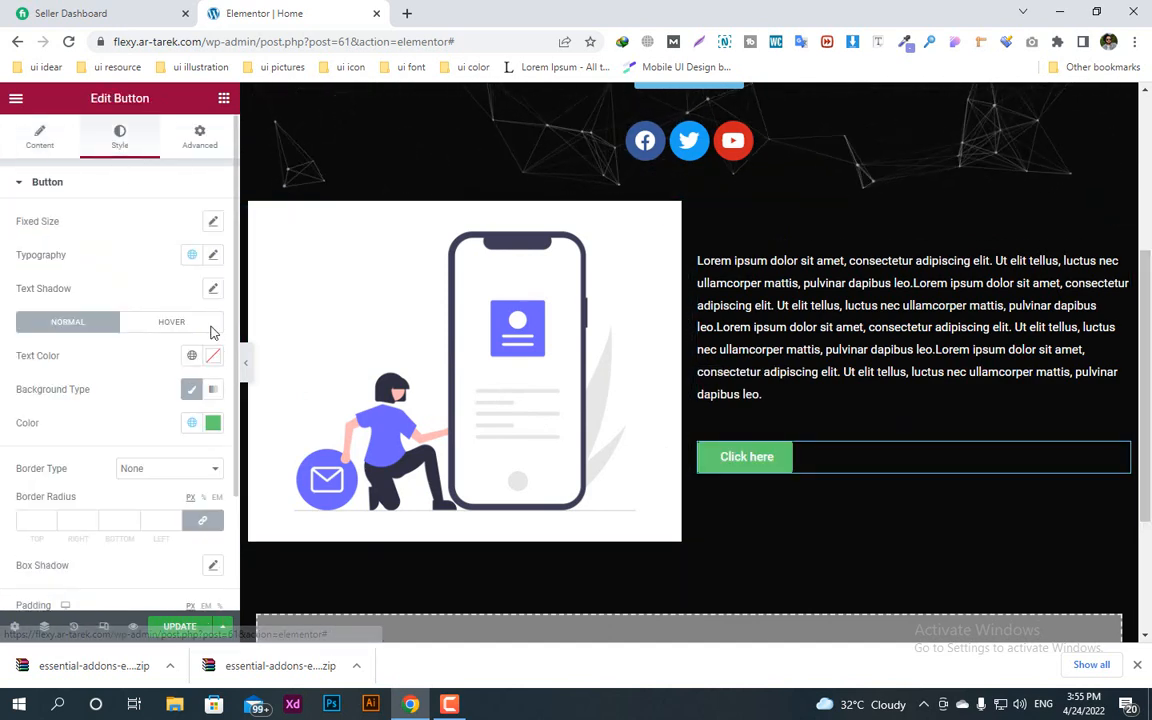
pyautogui.click(213, 425)
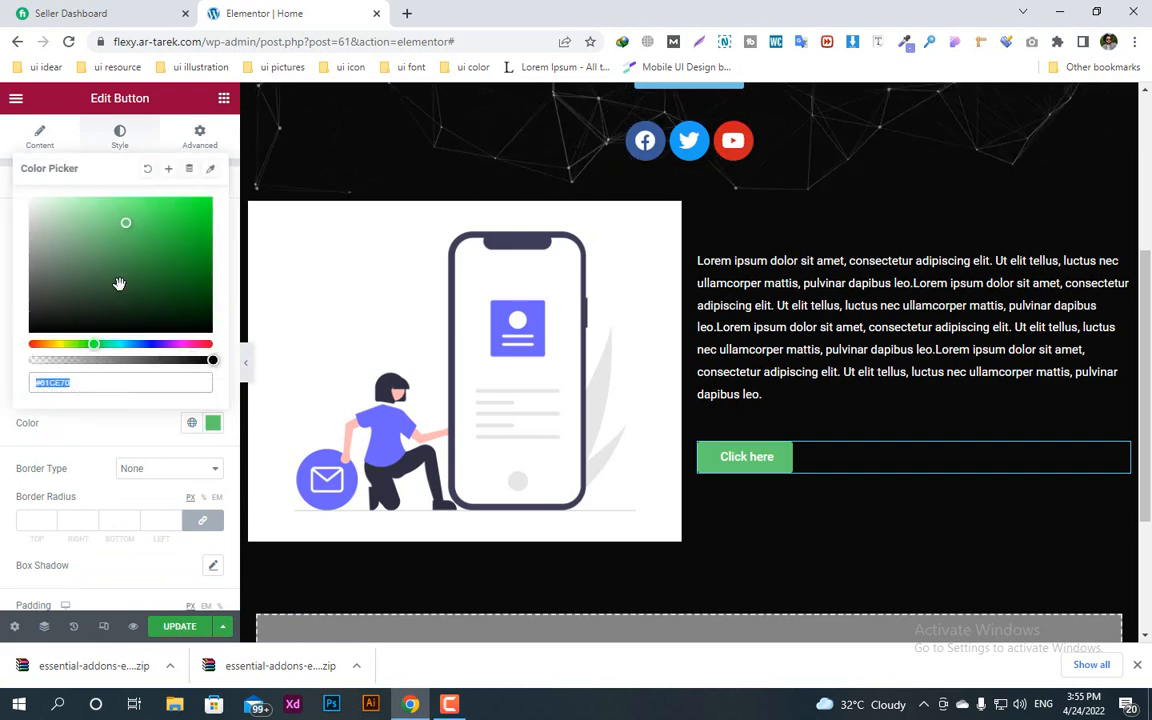
pyautogui.click(209, 169)
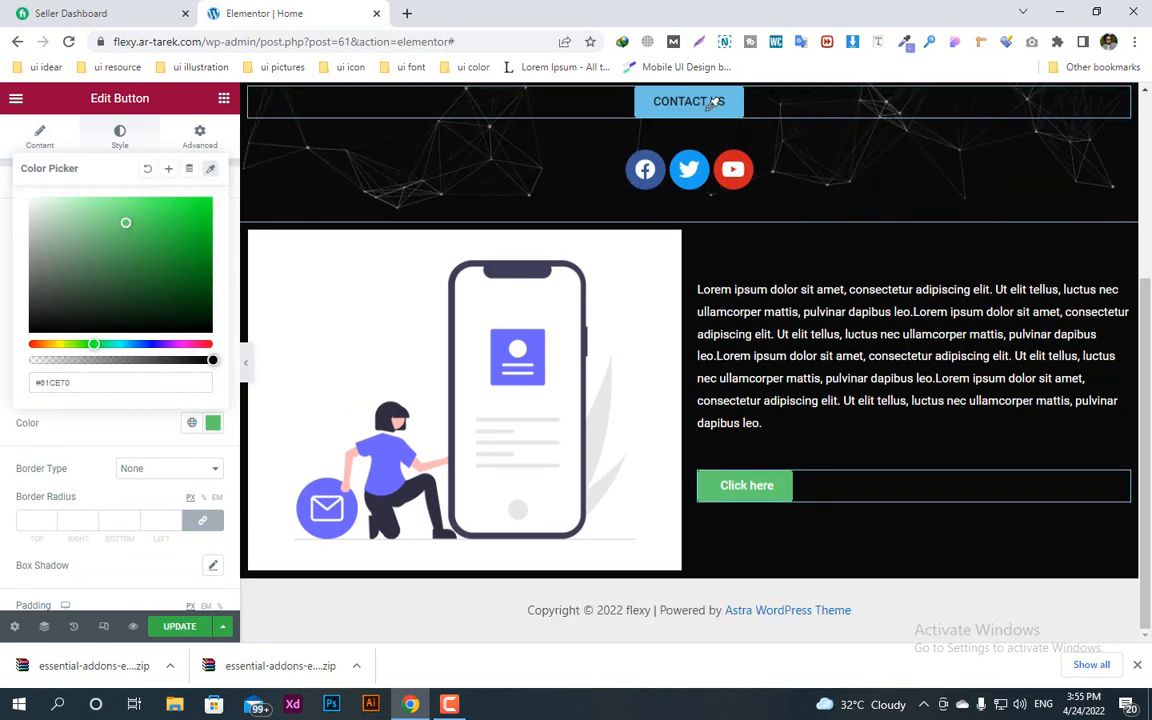
pyautogui.click(726, 112)
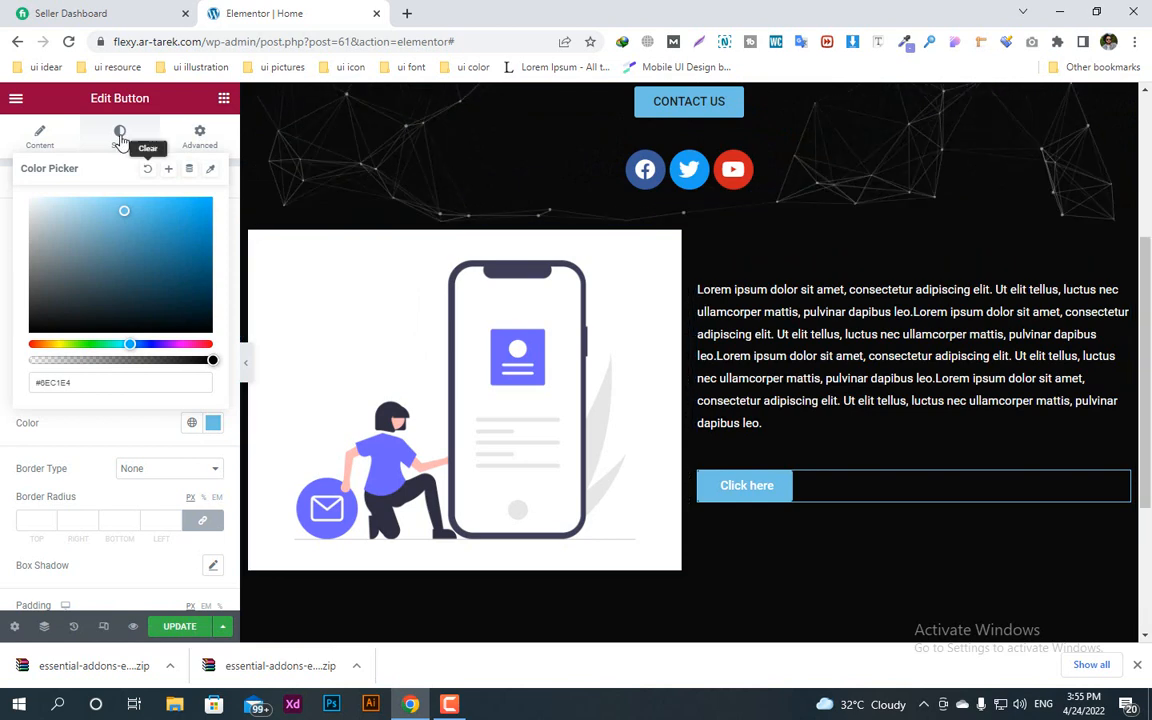
pyautogui.click(103, 427)
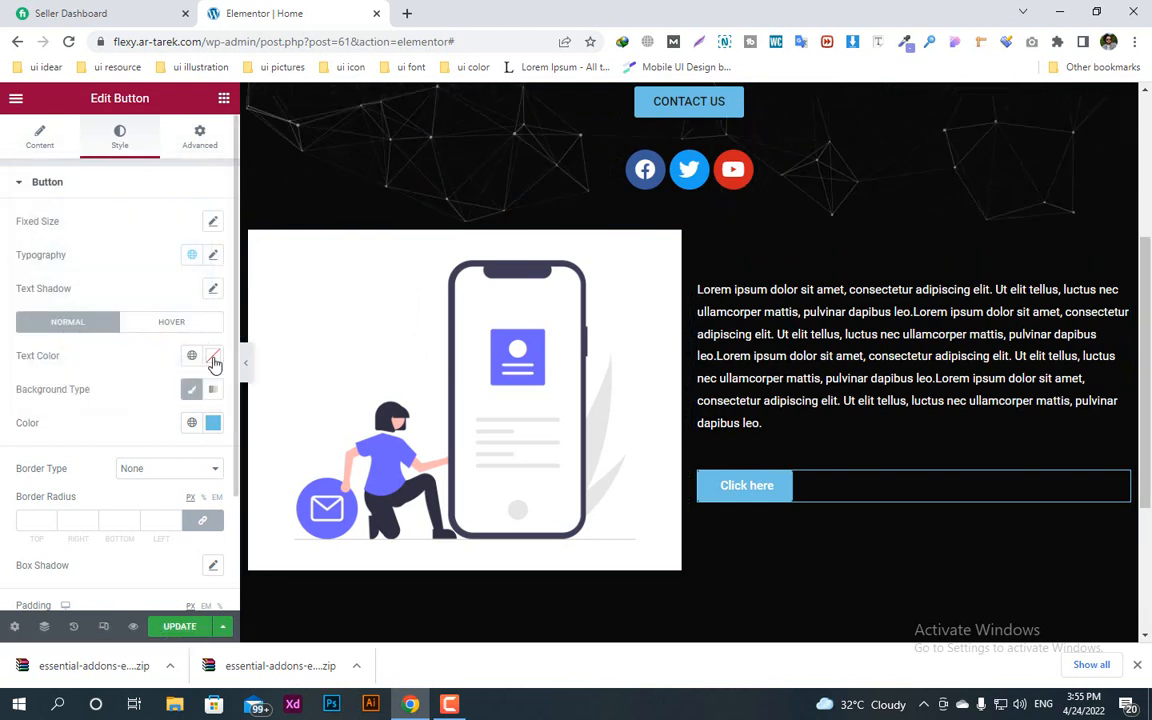
# Step: Set the new button's text color to #1E1C1C and its label to READ MORE
pyautogui.click(213, 362)
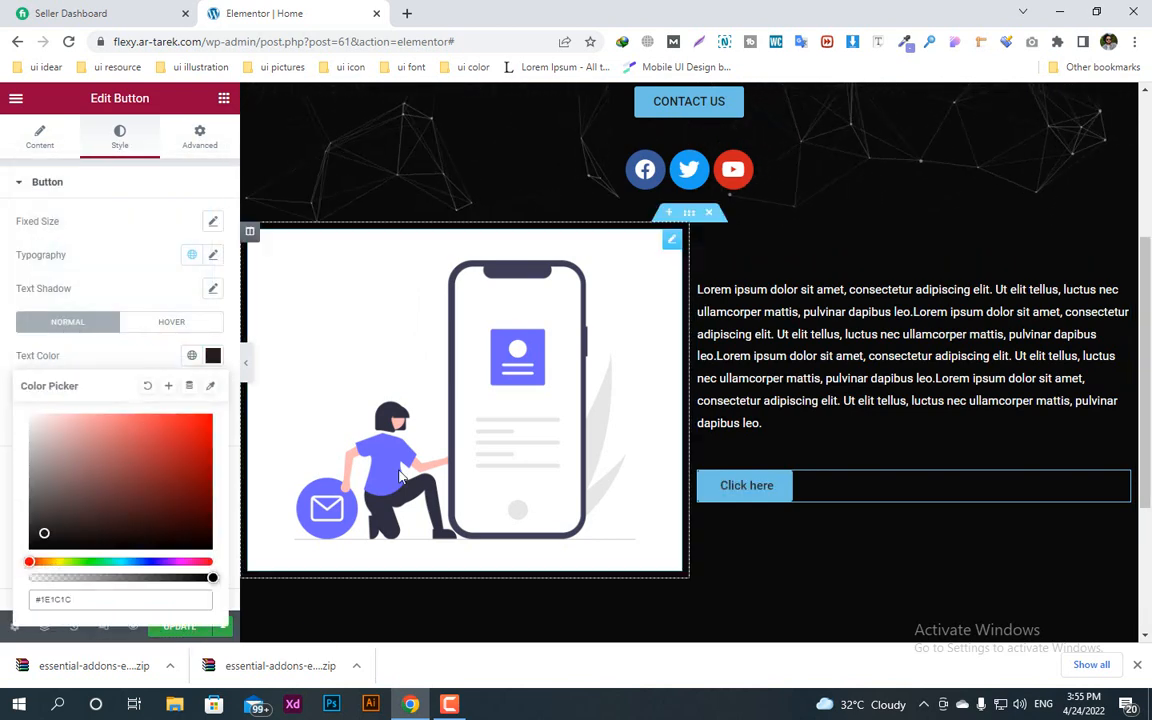
pyautogui.click(42, 138)
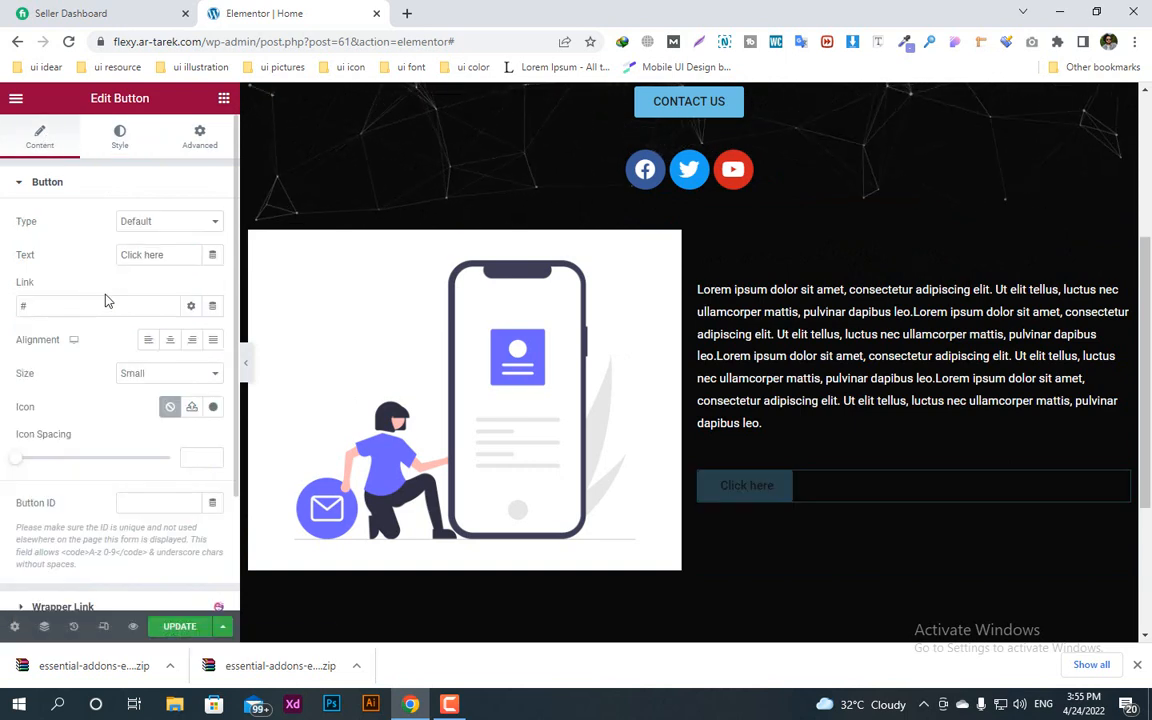
pyautogui.tripleClick(158, 255)
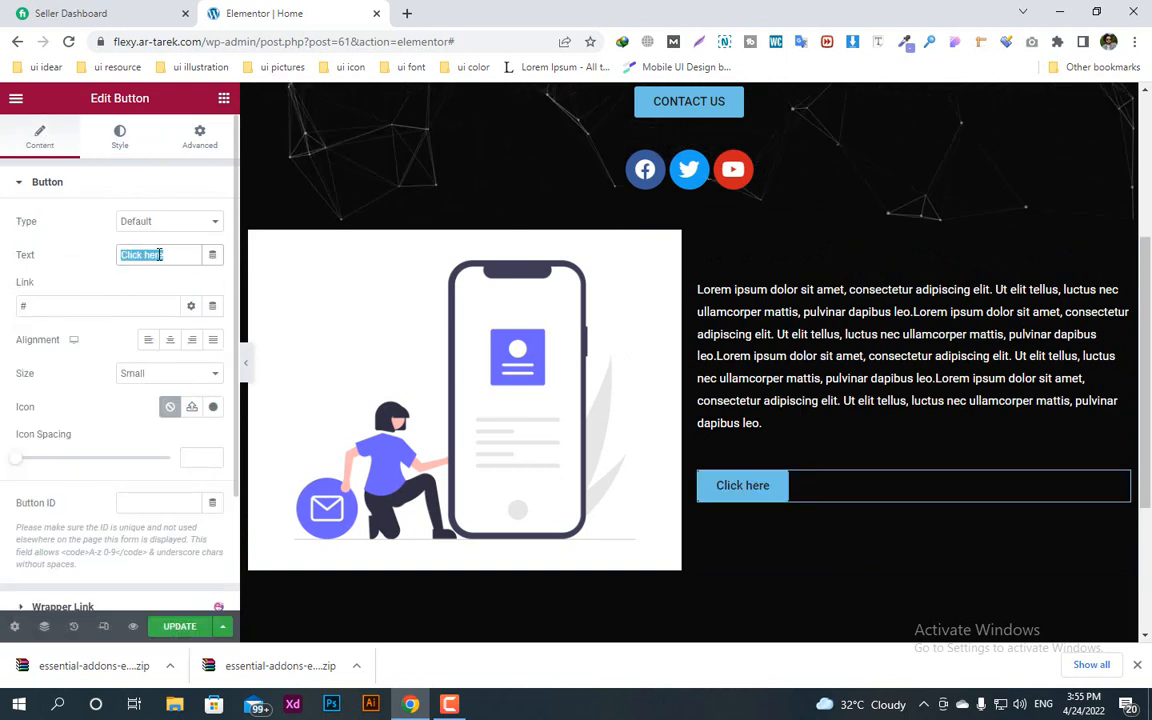
pyautogui.write('rEAD')
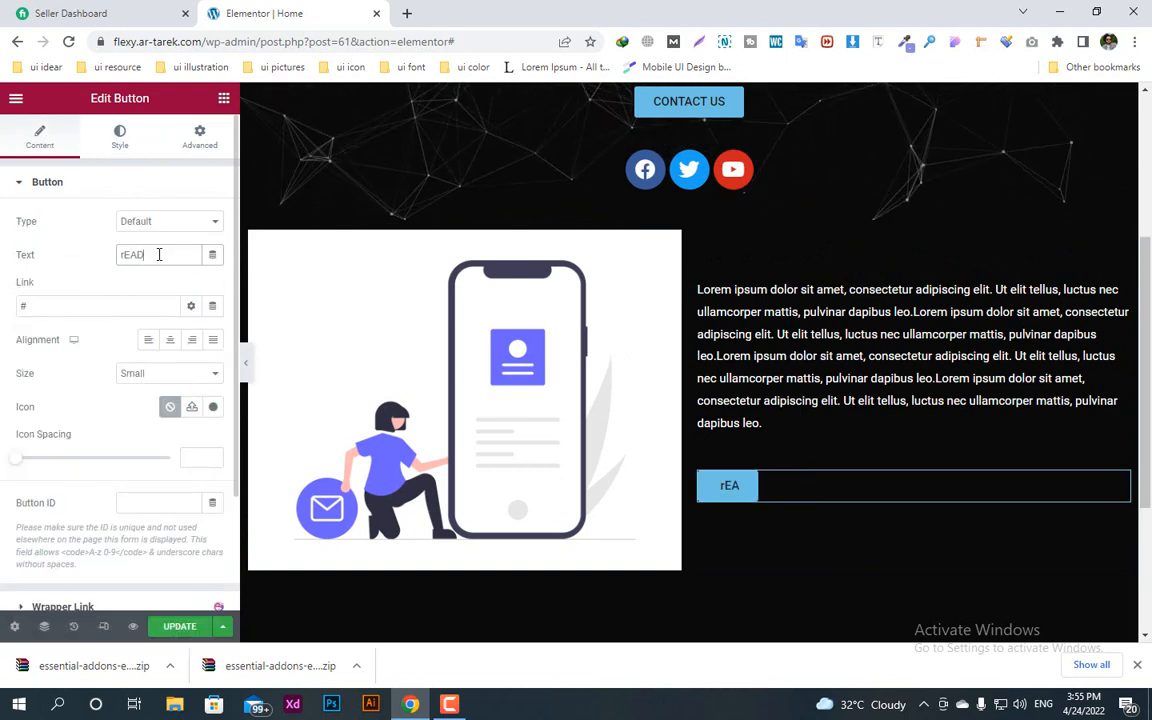
pyautogui.press('BackSpace')
pyautogui.press('BackSpace')
pyautogui.press('BackSpace')
pyautogui.write('READ')
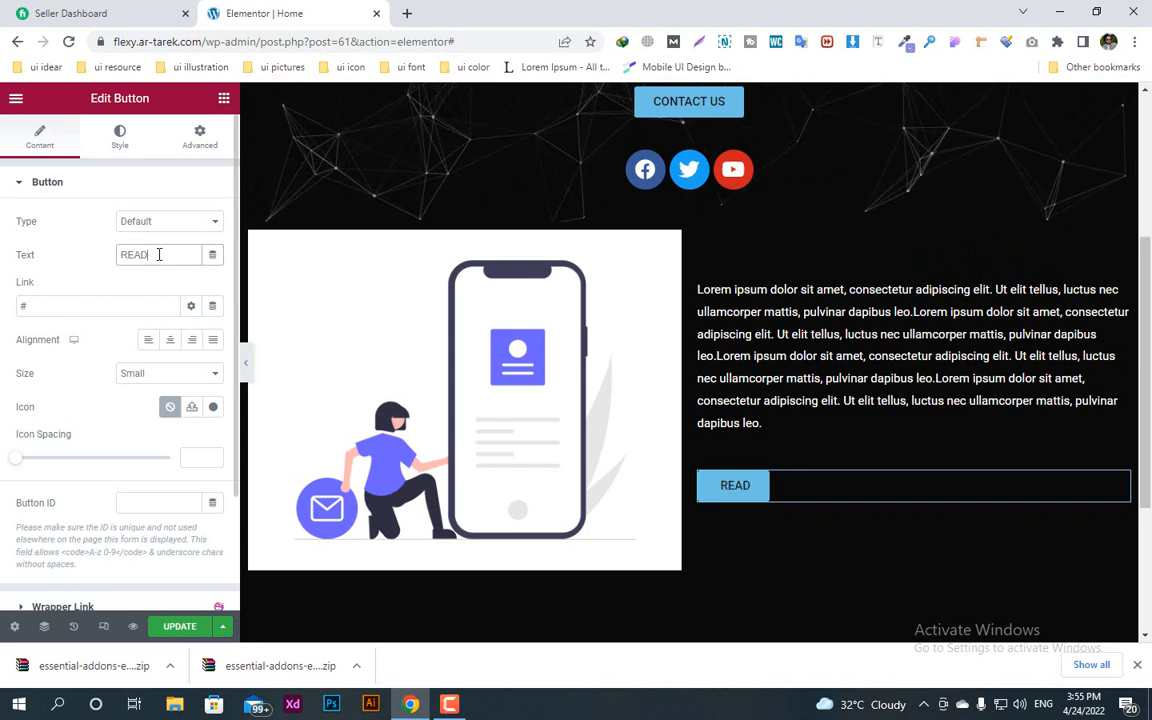
pyautogui.write(' MORE')
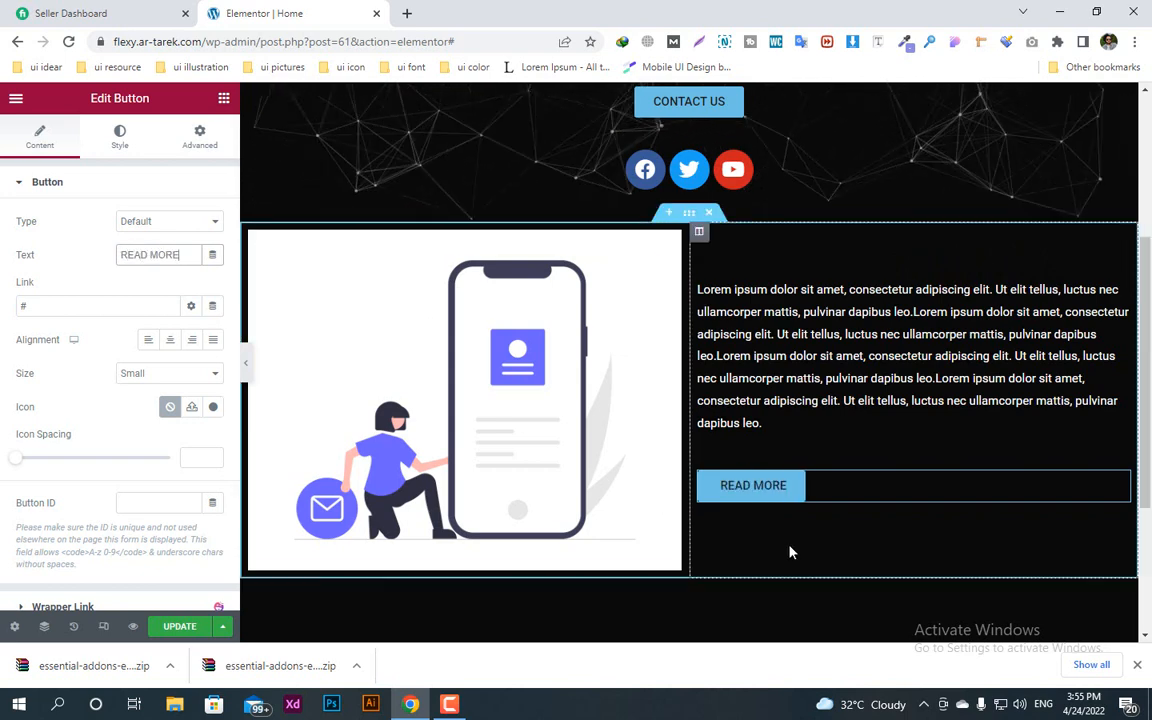
# Step: Add a new section with three equal columns below the image and text section
pyautogui.scroll(-2, 779, 581)
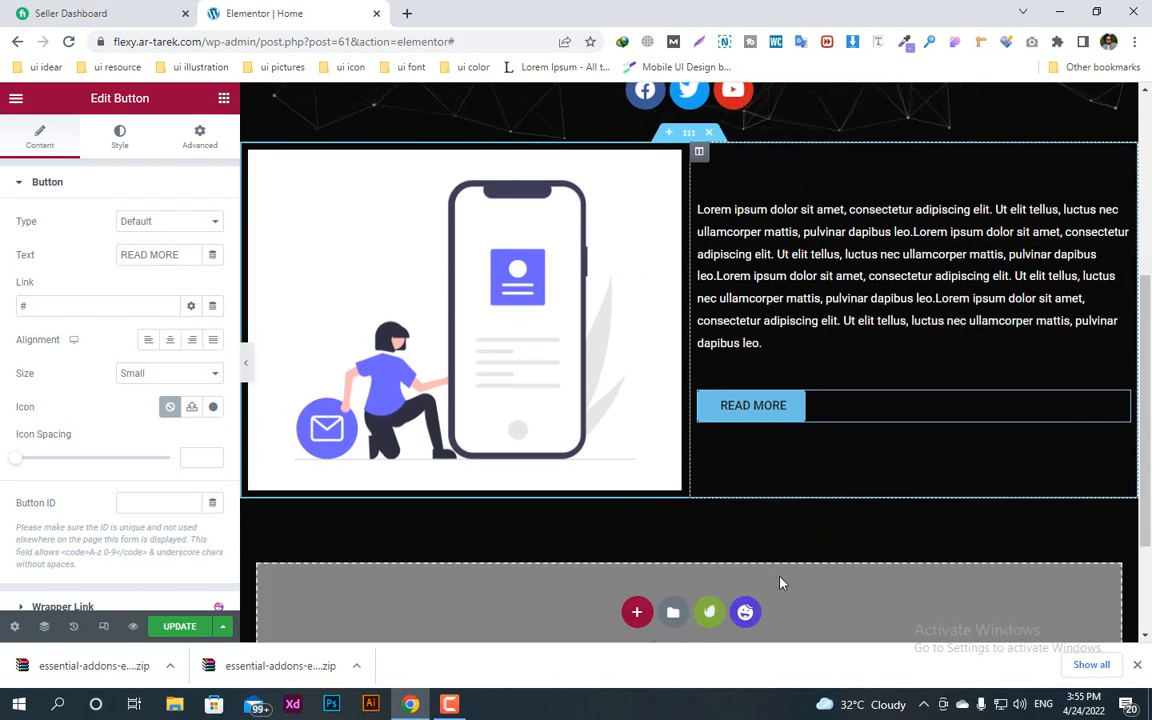
pyautogui.scroll(-2, 731, 527)
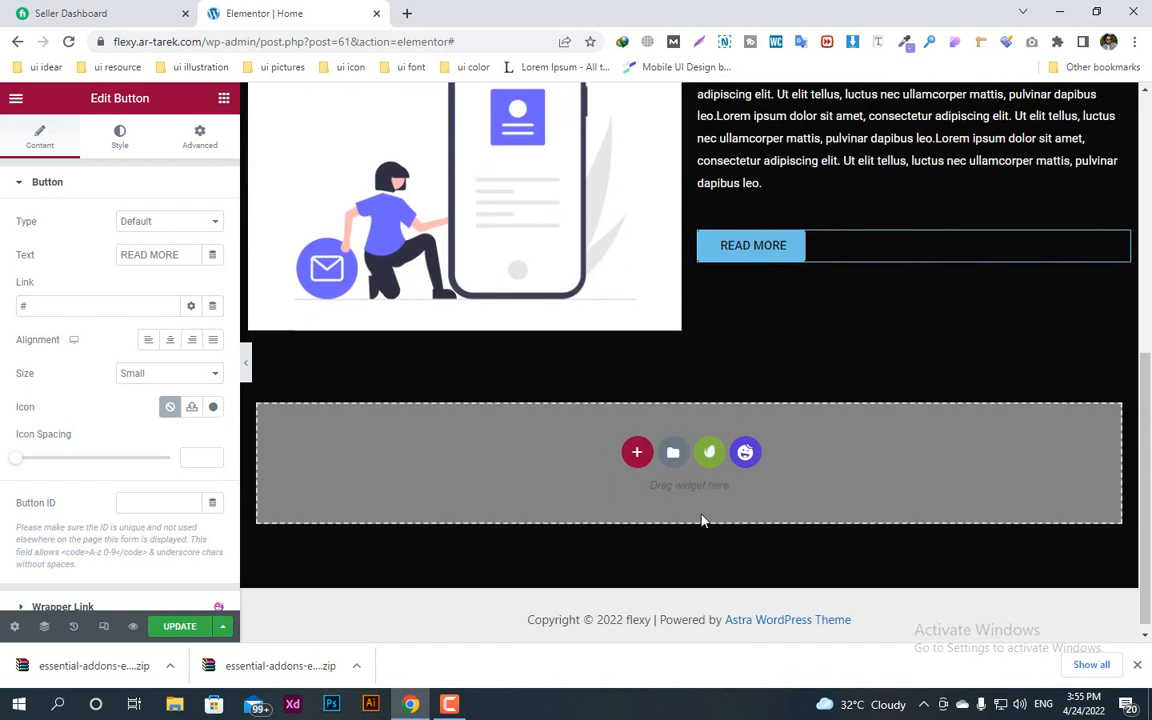
pyautogui.click(639, 453)
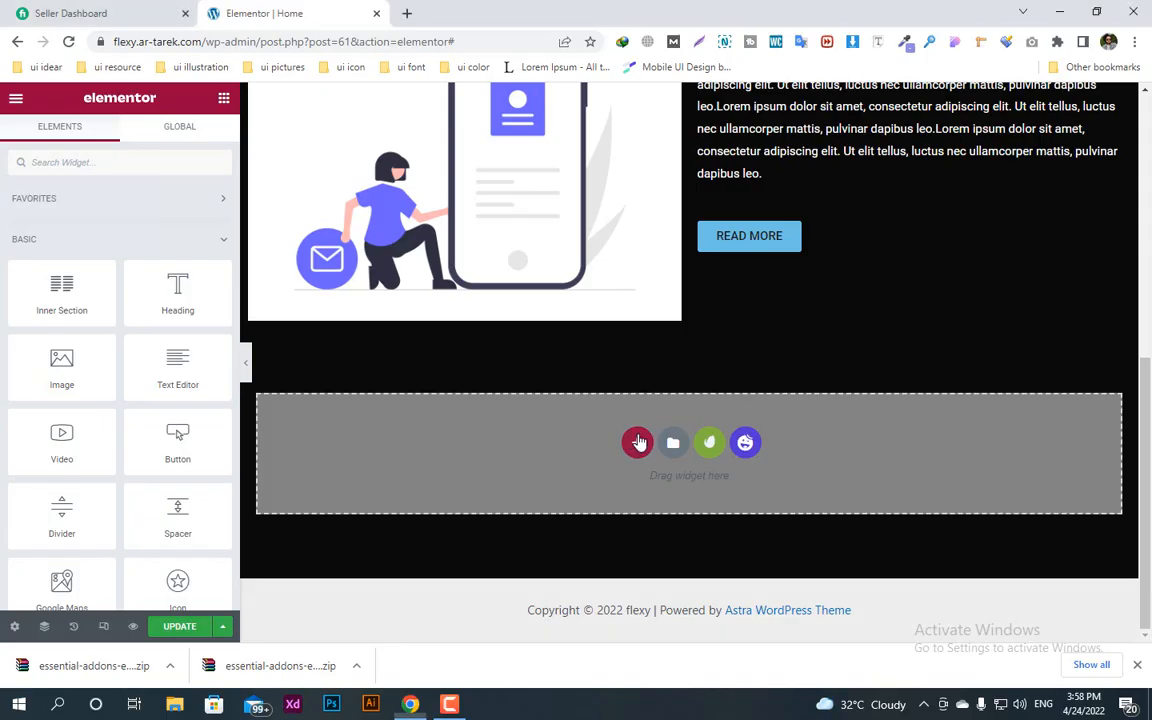
pyautogui.click(636, 445)
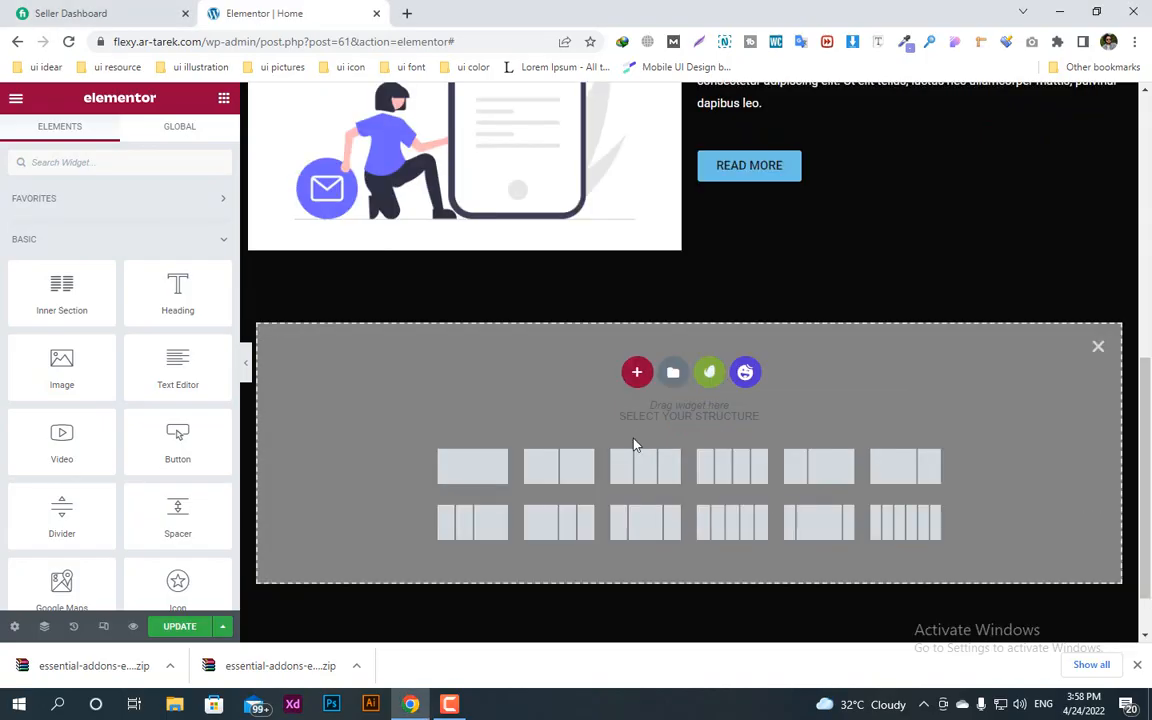
pyautogui.click(647, 467)
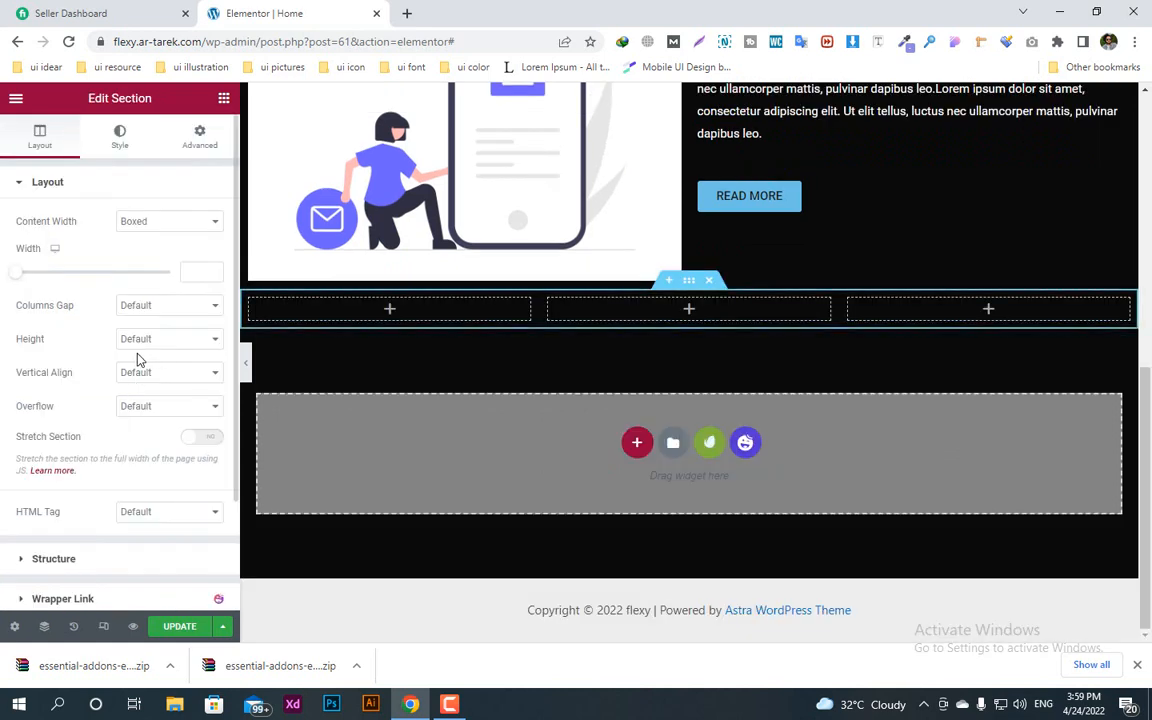
# Step: Find the Image Box widget and place it in the first column of the new section
pyautogui.click(224, 98)
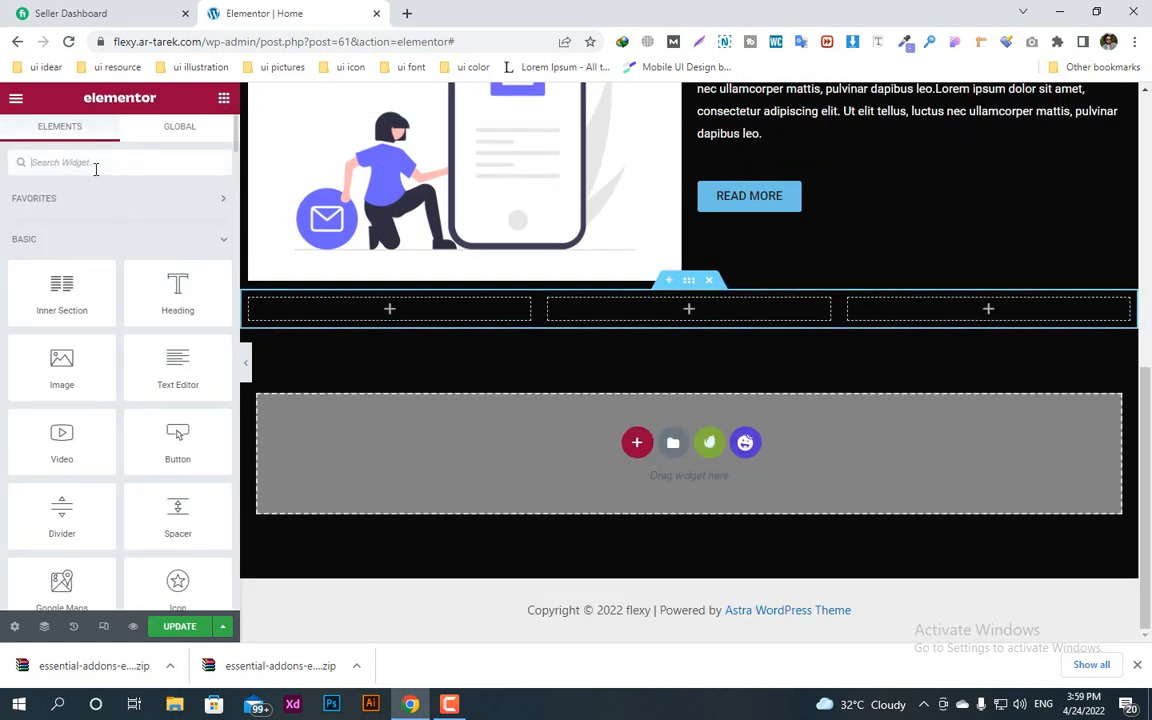
pyautogui.write('IMAGE BOX')
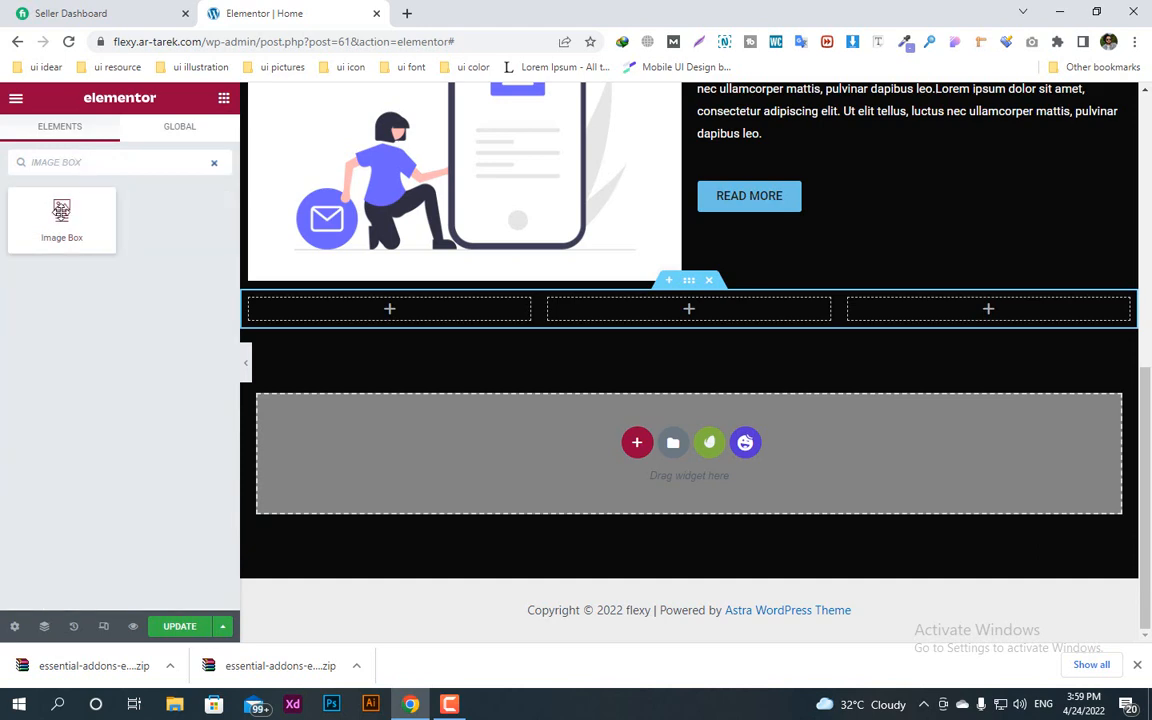
pyautogui.moveTo(61, 215); pyautogui.dragTo(378, 307)
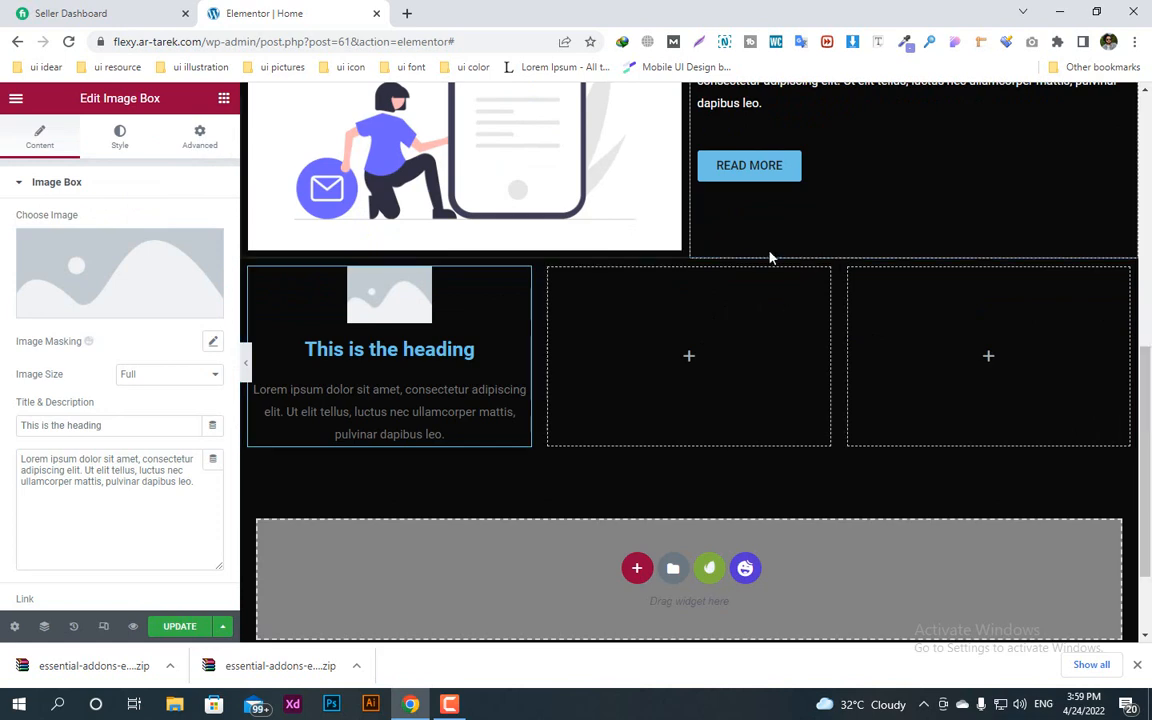
# Step: Delete the two empty columns beside the image box
pyautogui.rightClick(548, 275)
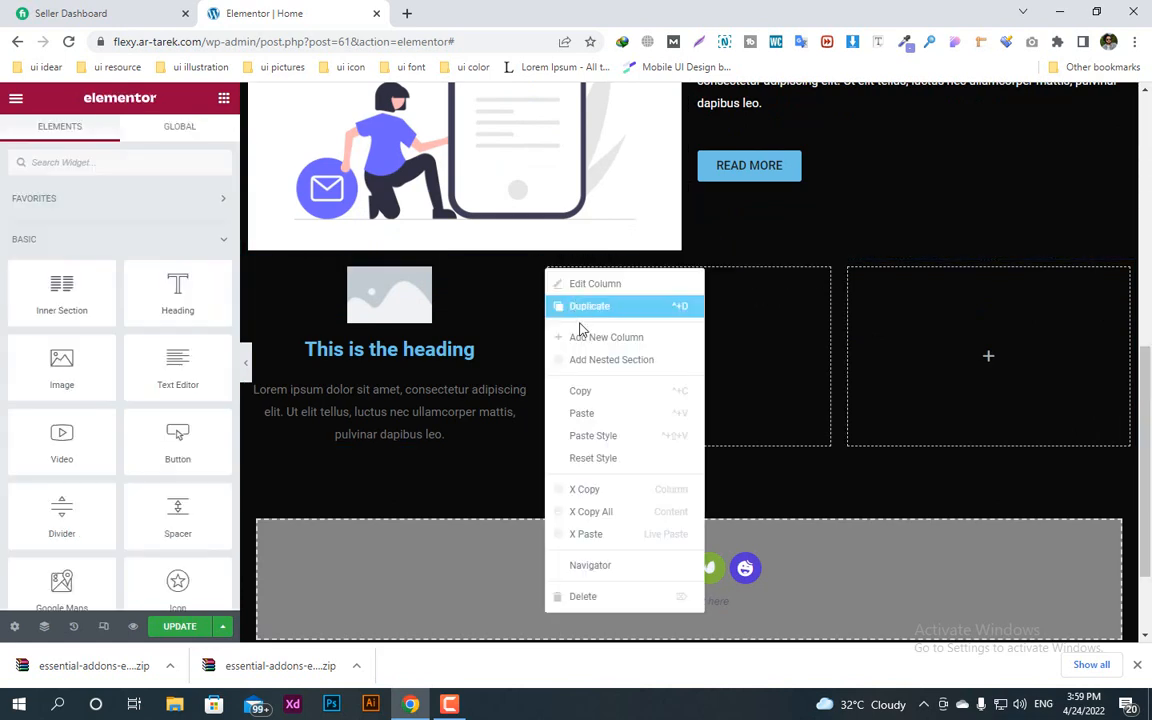
pyautogui.click(588, 598)
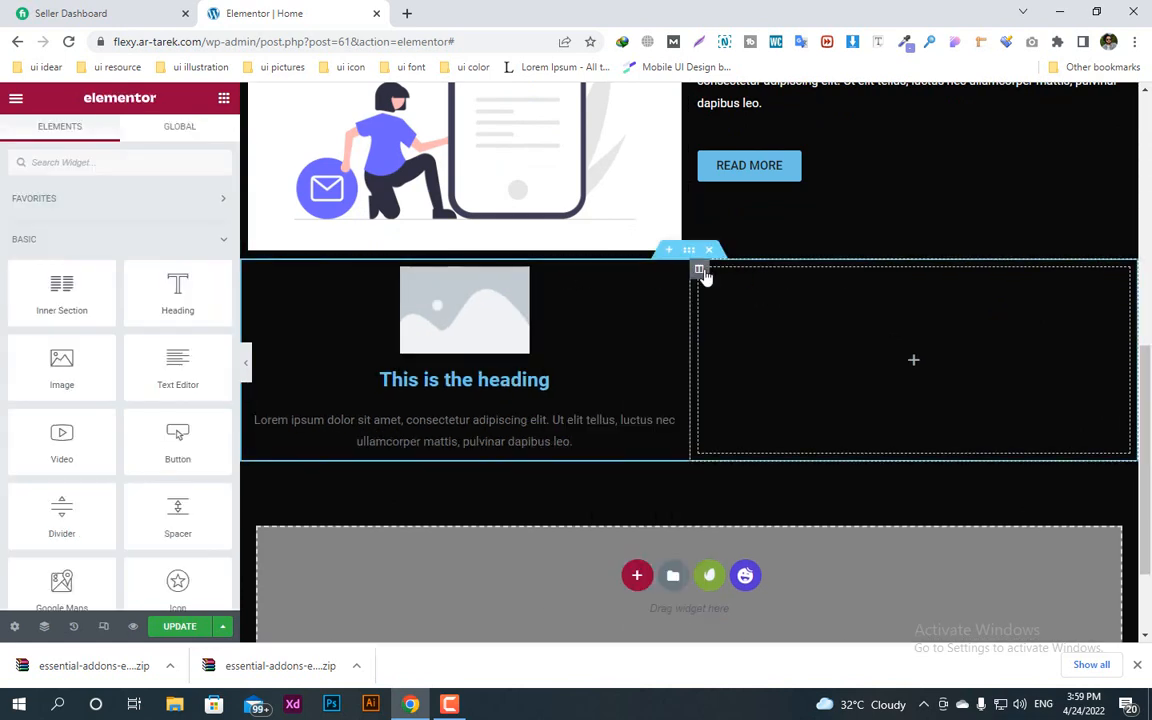
pyautogui.rightClick(702, 271)
pyautogui.click(712, 595)
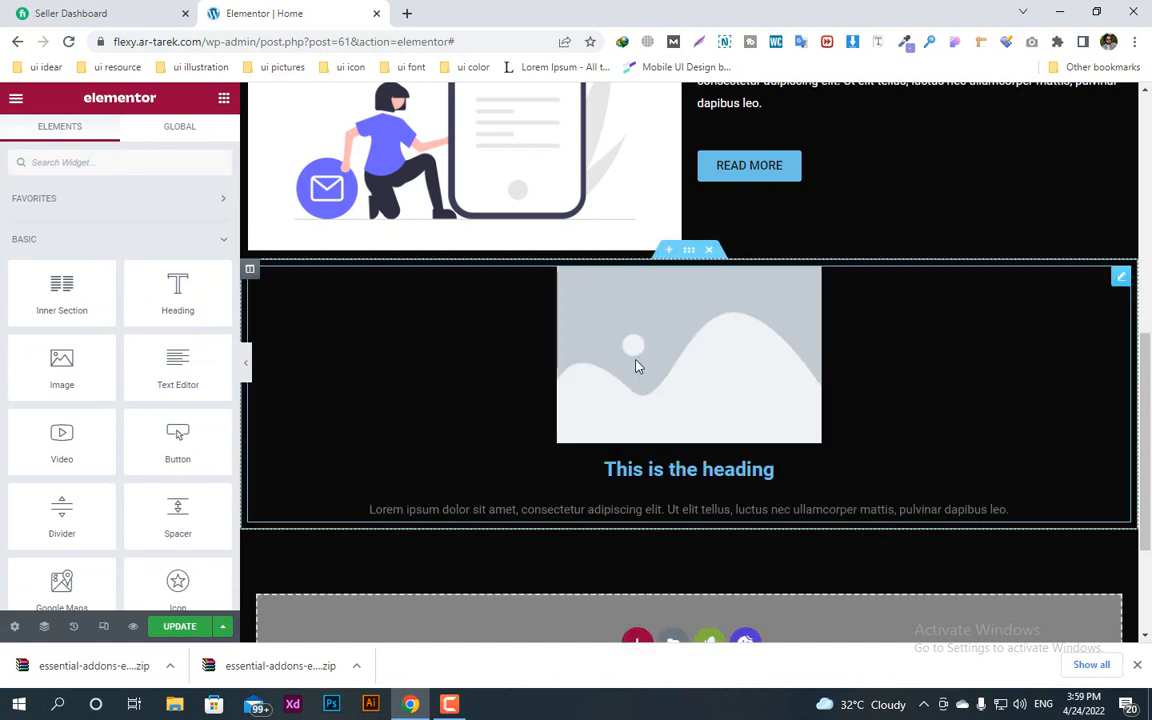
# Step: Replace the image box's placeholder picture with the blue "Revitalize Your Health" website mockup from the media library
pyautogui.click(566, 347)
pyautogui.click(155, 291)
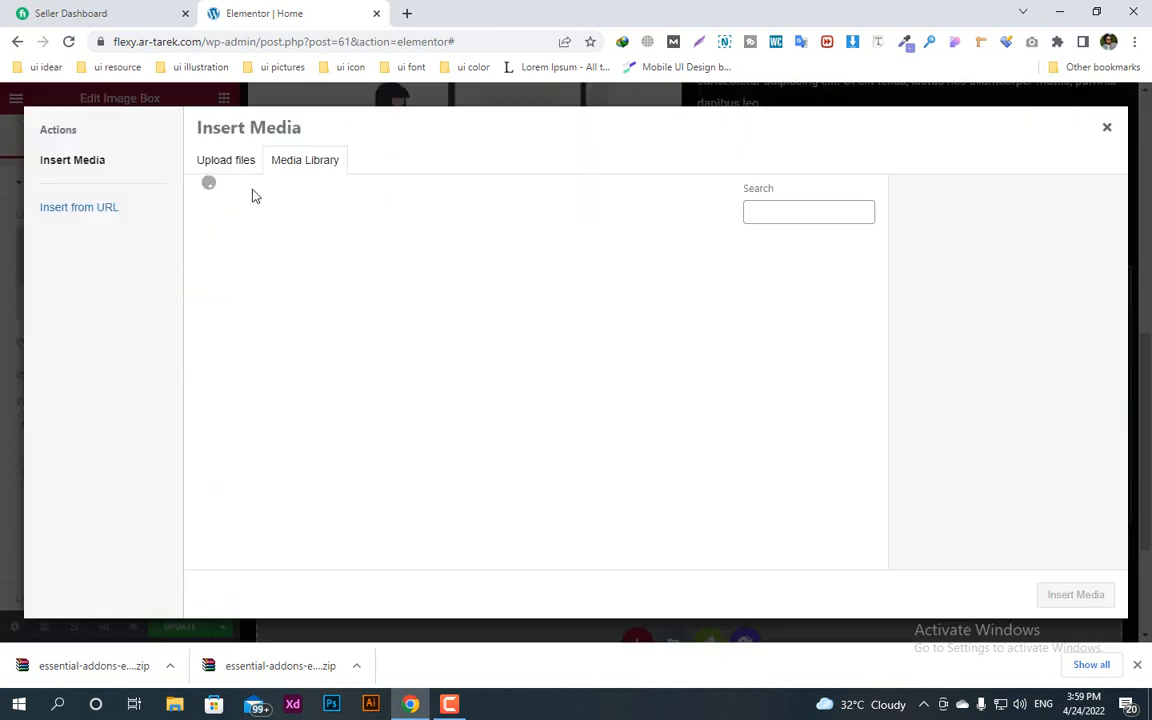
pyautogui.click(228, 161)
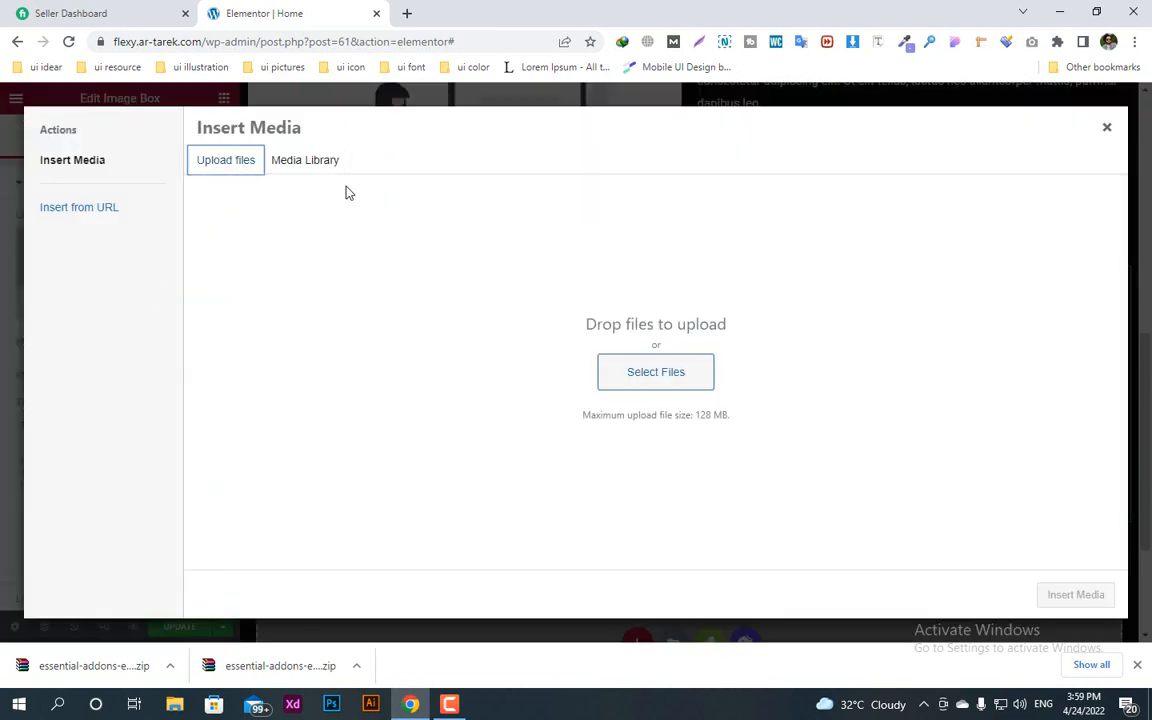
pyautogui.click(305, 160)
pyautogui.click(265, 335)
pyautogui.click(1075, 594)
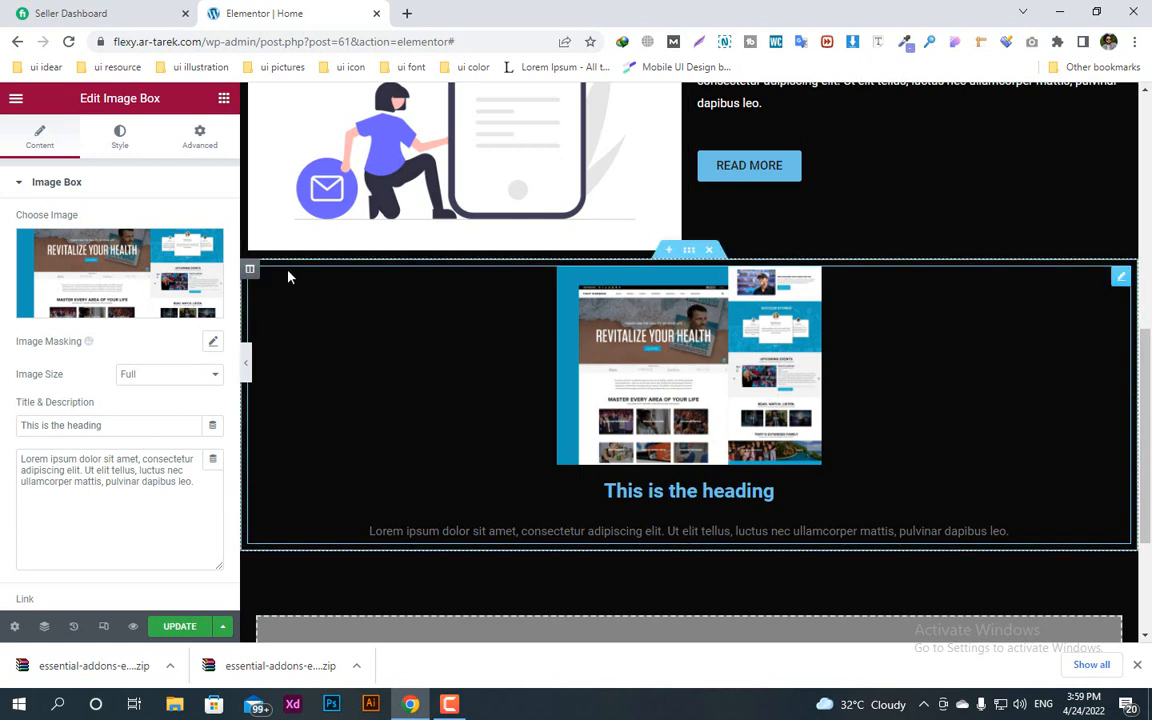
# Step: Add a Button widget below the image box and align it to the center
pyautogui.rightClick(250, 274)
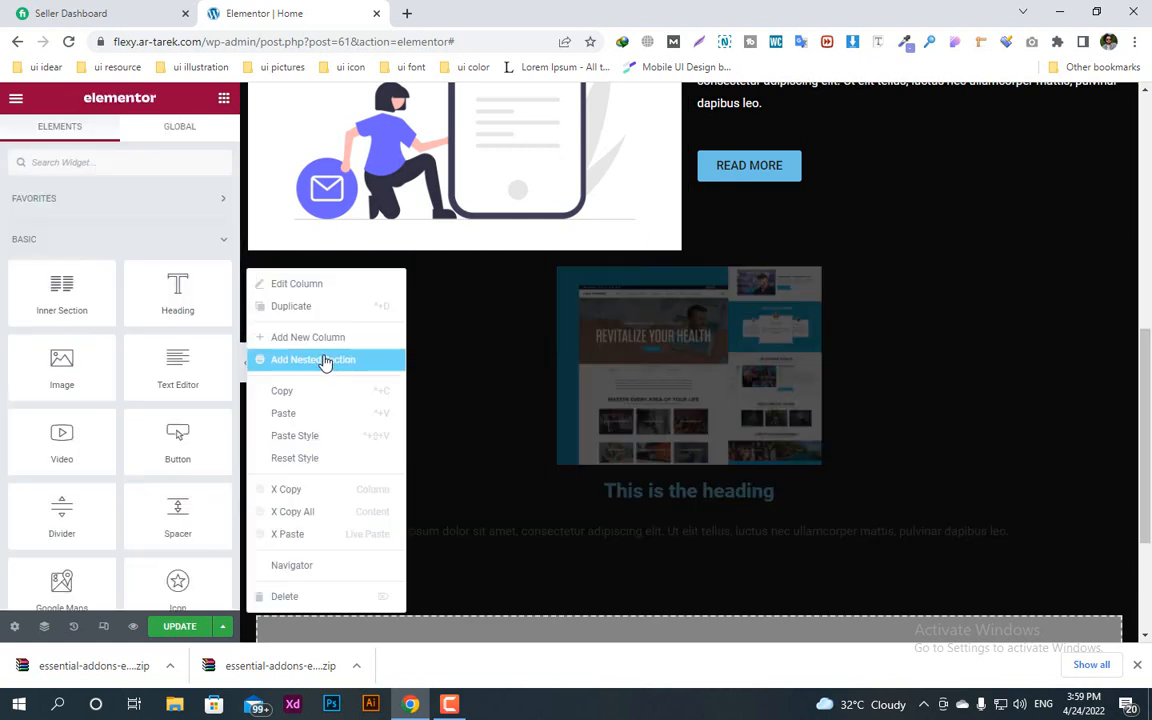
pyautogui.click(503, 473)
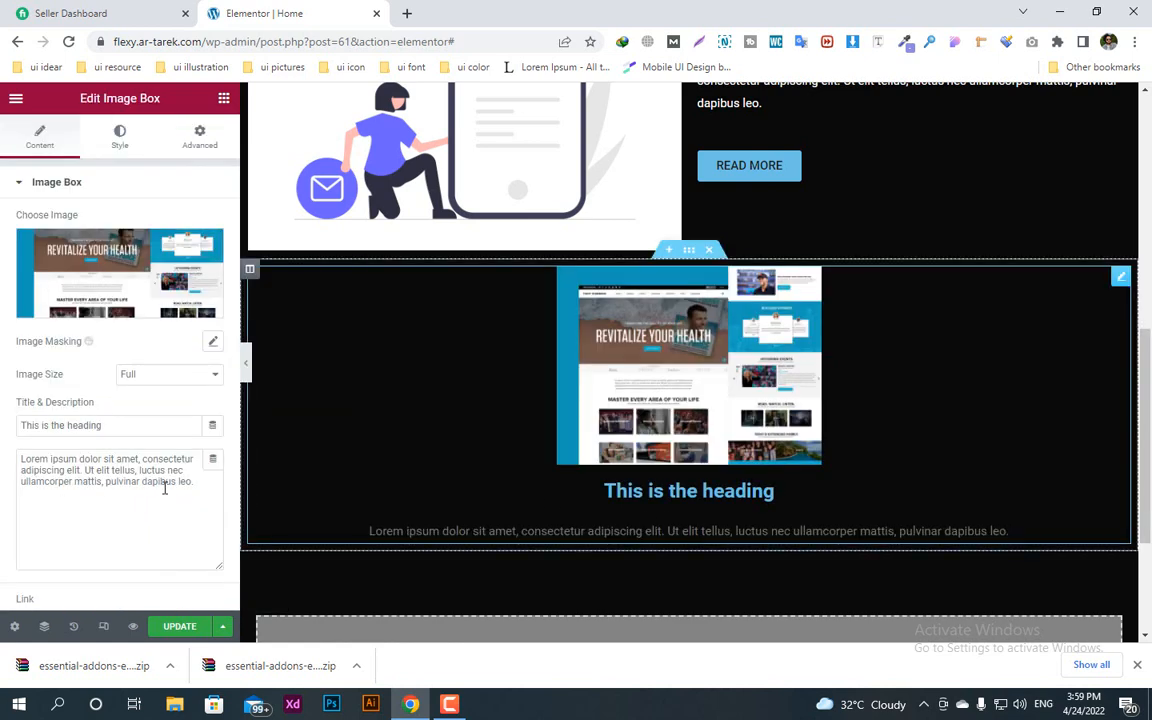
pyautogui.click(224, 98)
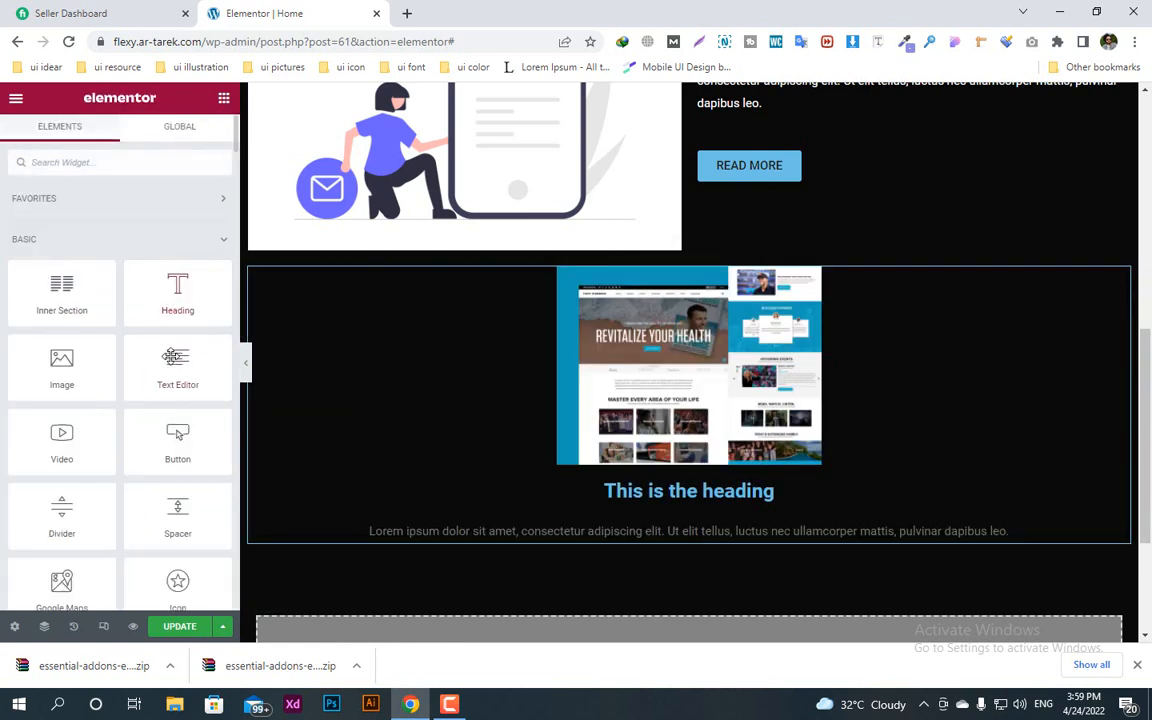
pyautogui.moveTo(178, 436); pyautogui.dragTo(566, 522)
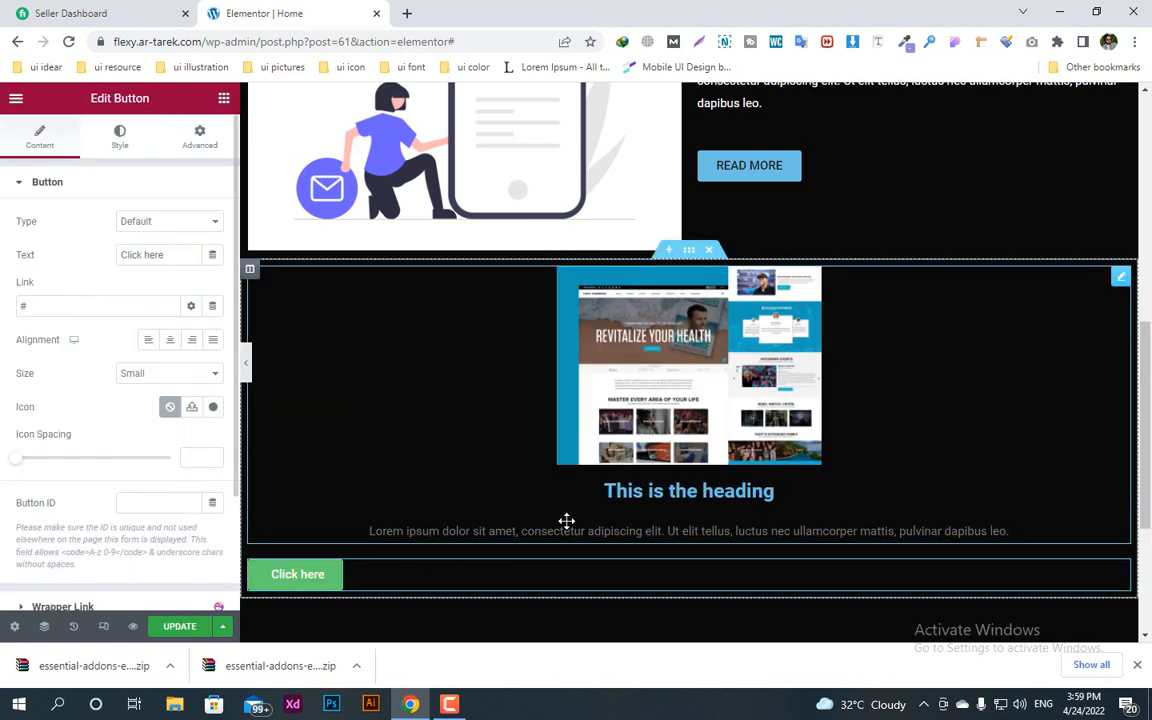
pyautogui.click(170, 340)
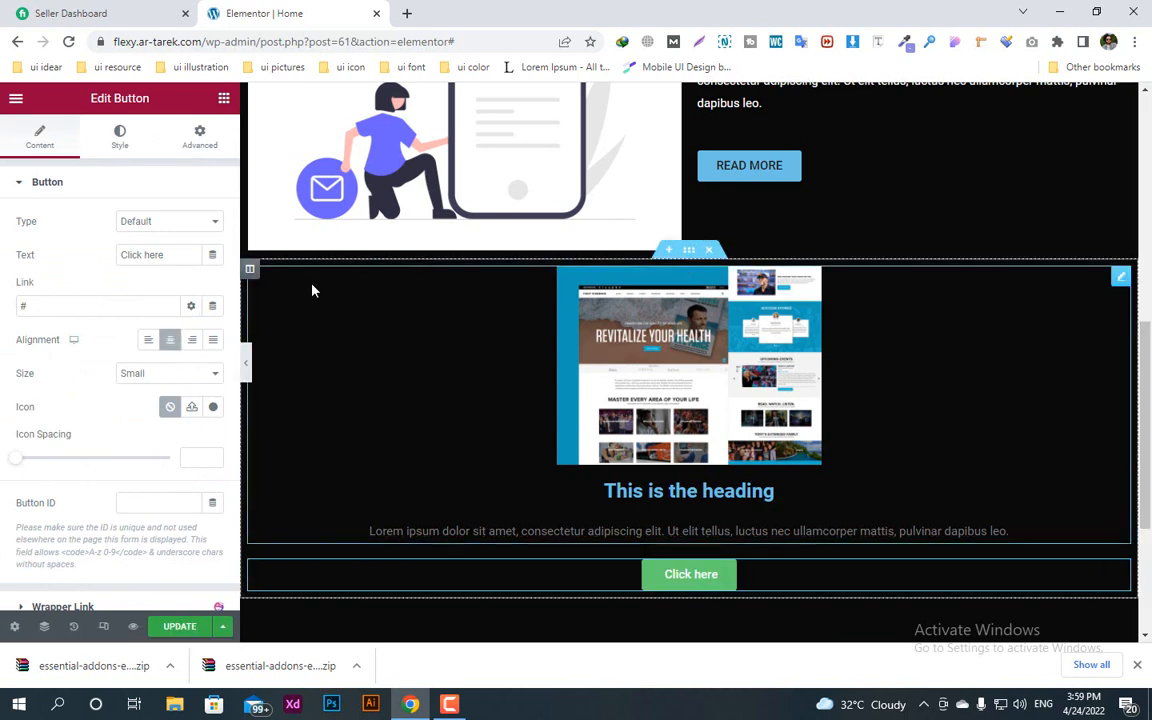
pyautogui.rightClick(240, 262)
pyautogui.click(494, 363)
pyautogui.rightClick(222, 240)
pyautogui.click(481, 378)
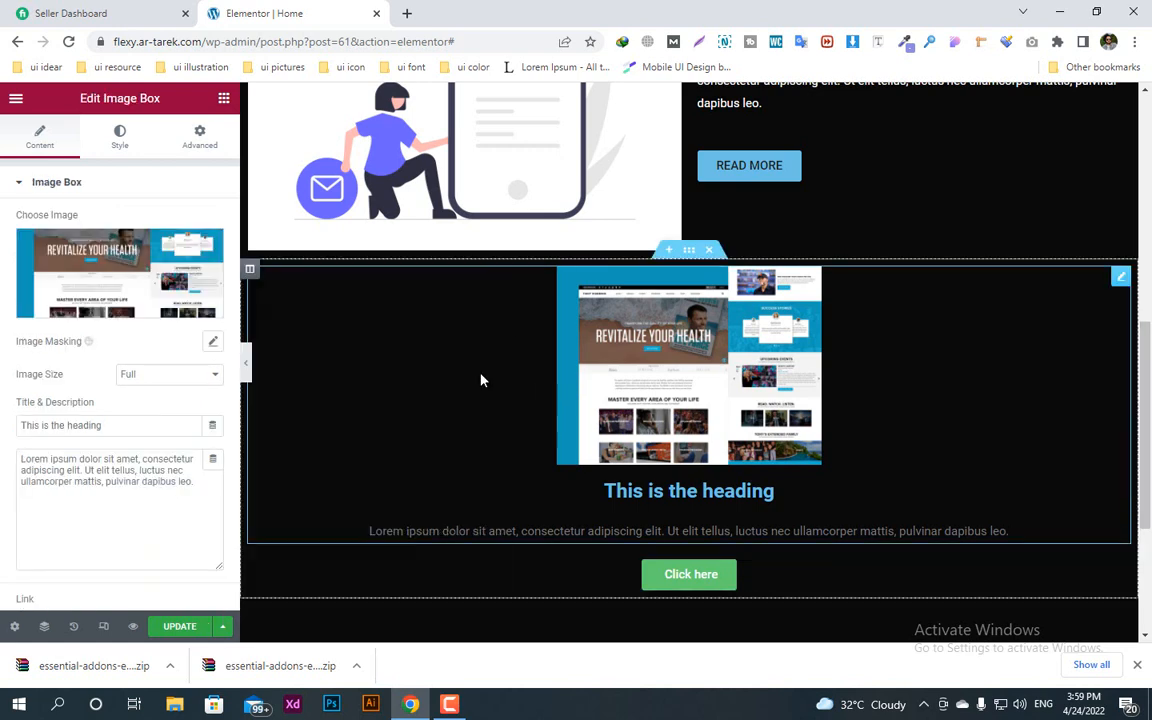
# Step: Duplicate the column holding the image box and button twice to make three matching columns
pyautogui.rightClick(258, 274)
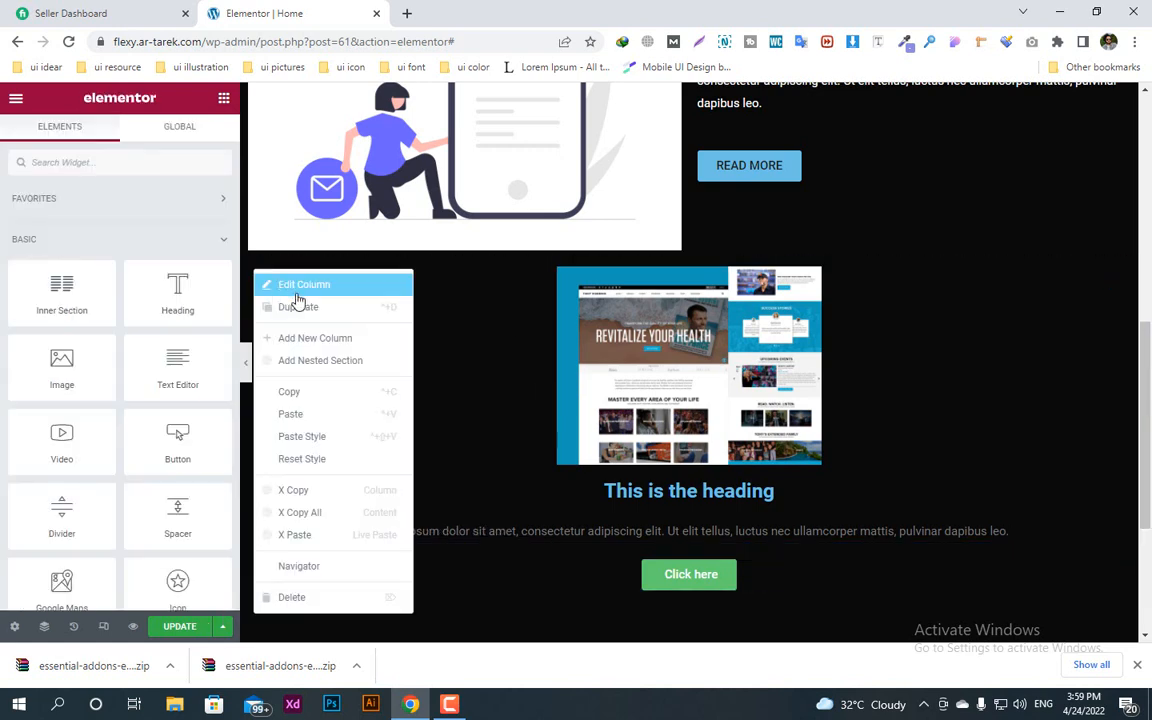
pyautogui.click(290, 306)
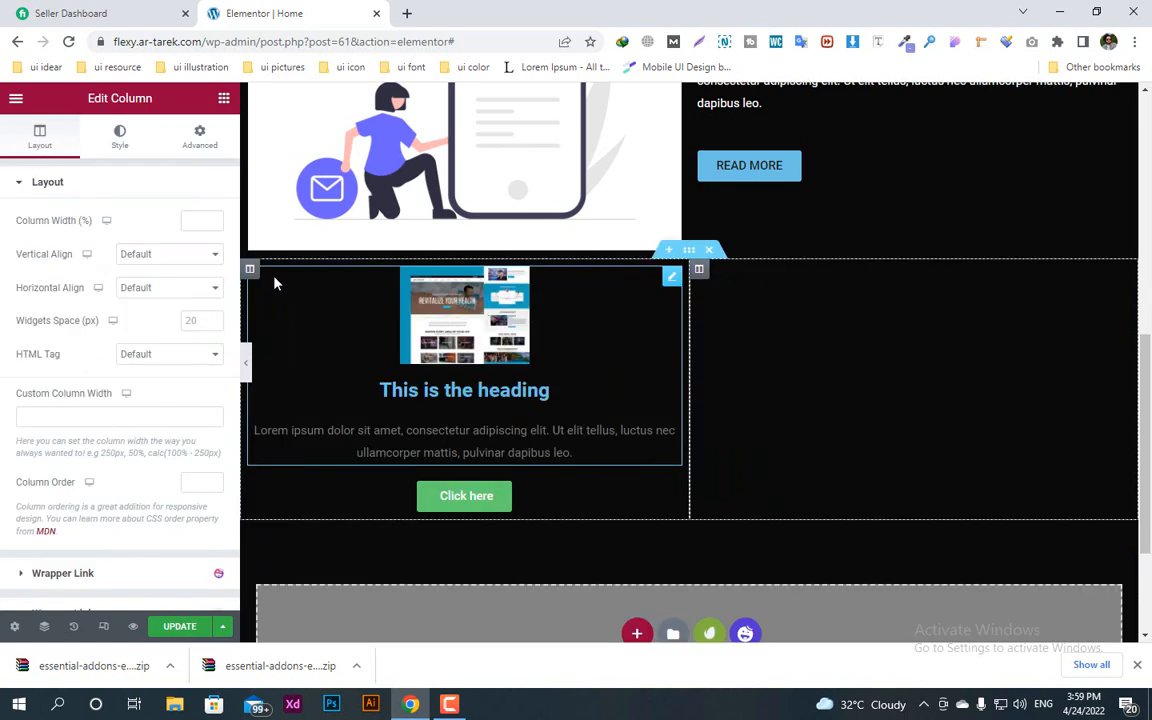
pyautogui.rightClick(699, 268)
pyautogui.click(722, 306)
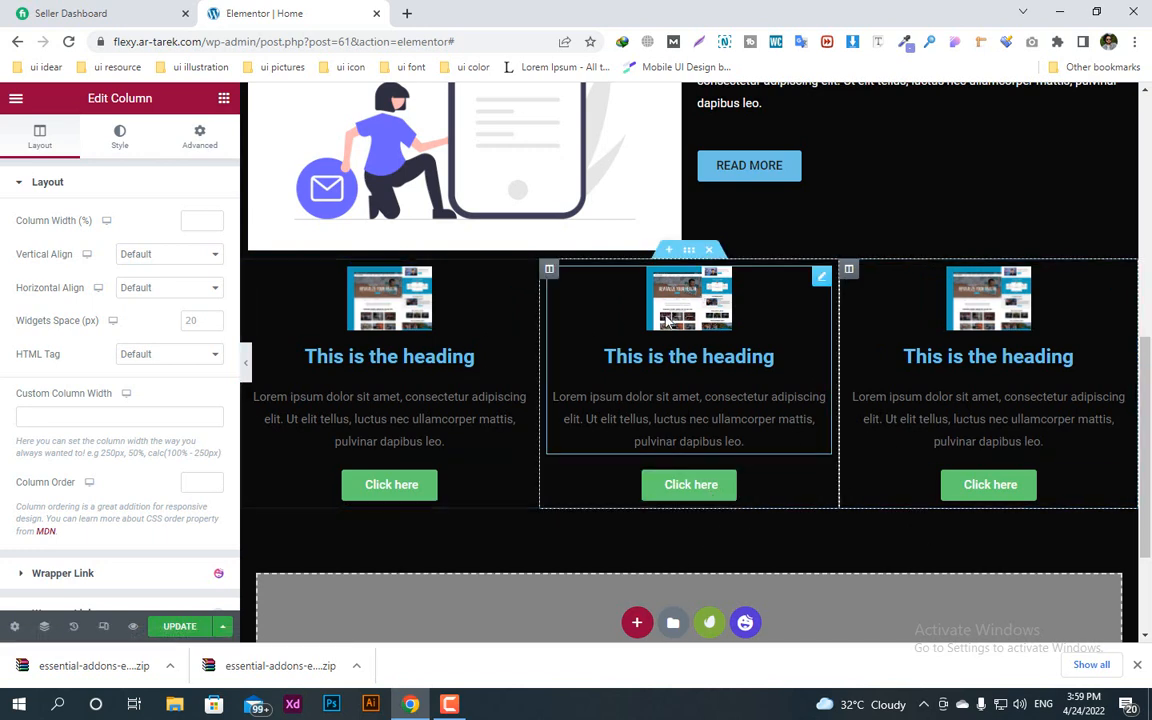
# Step: Unlink the margins of the three-column section and set its top margin to 60 px
pyautogui.click(690, 250)
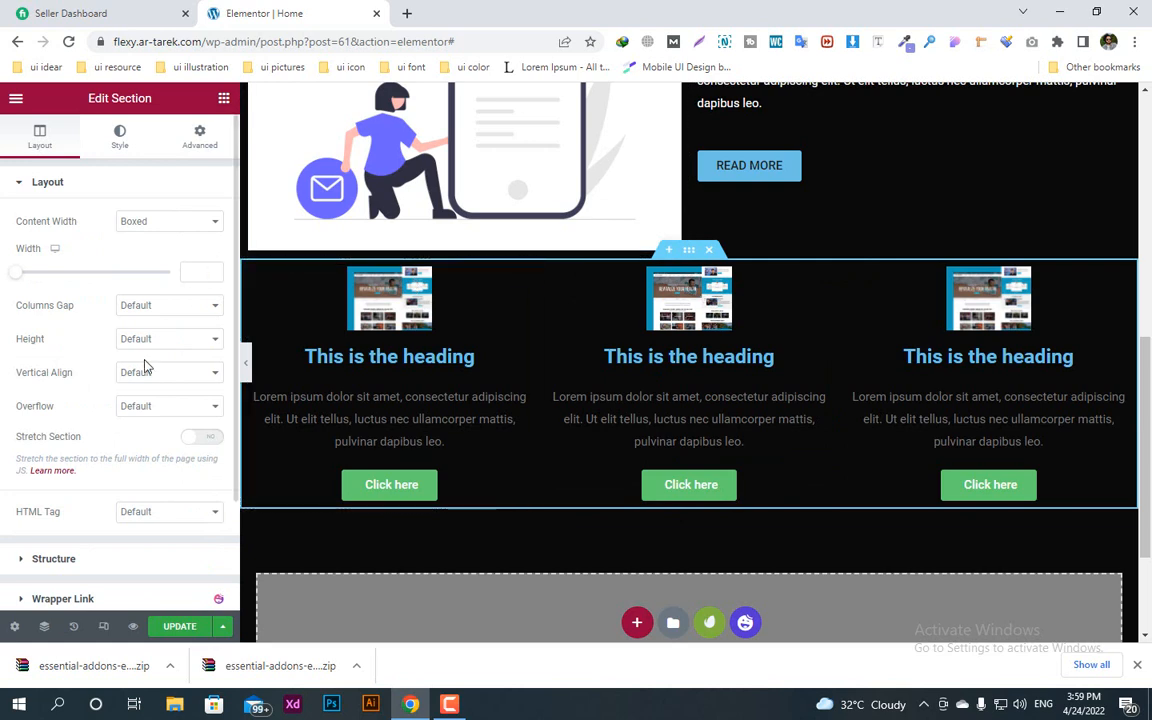
pyautogui.click(199, 137)
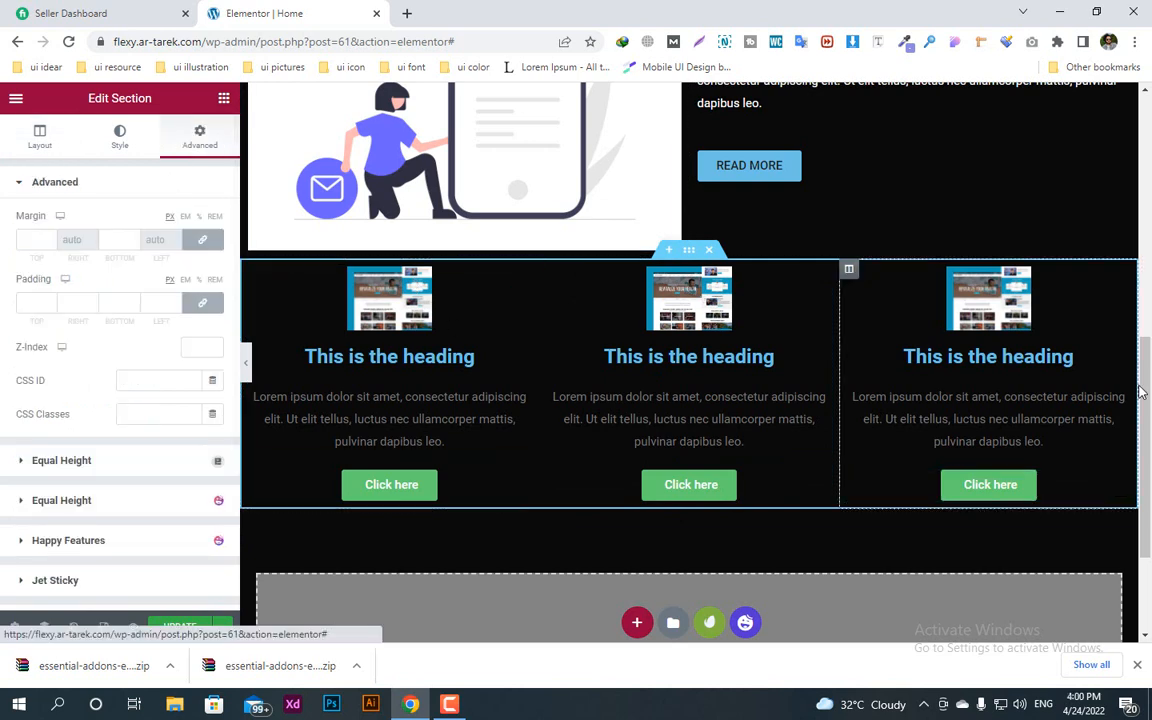
pyautogui.click(202, 239)
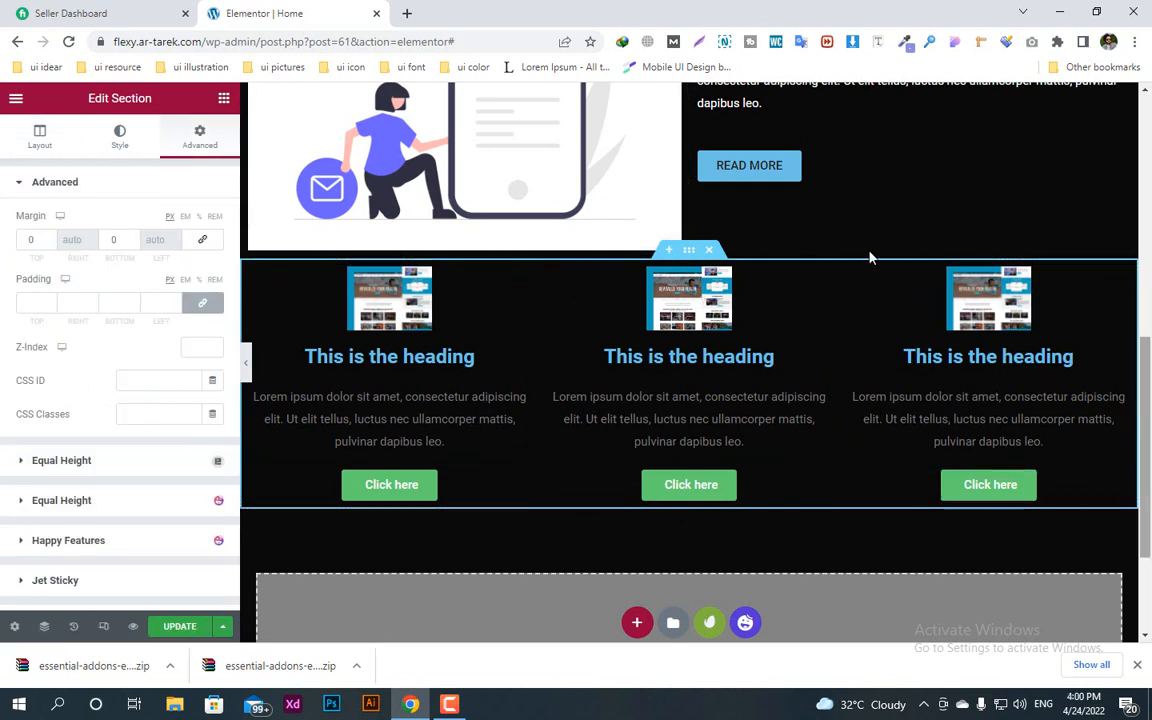
pyautogui.click(47, 238)
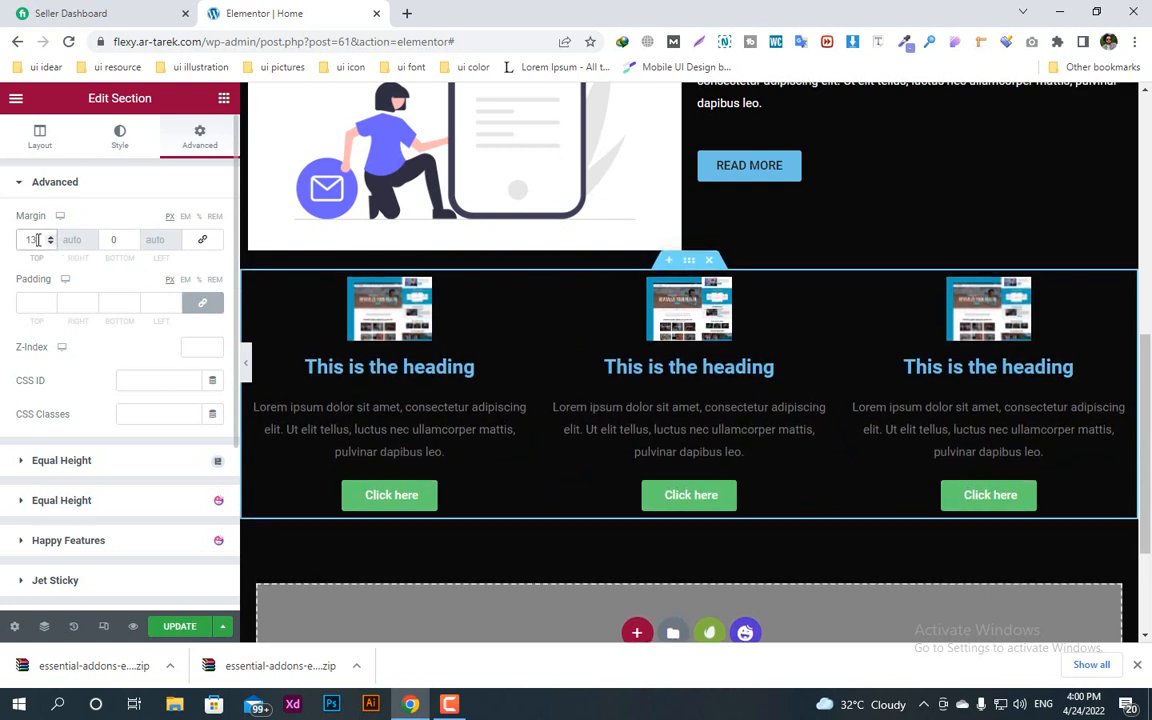
pyautogui.write('60')
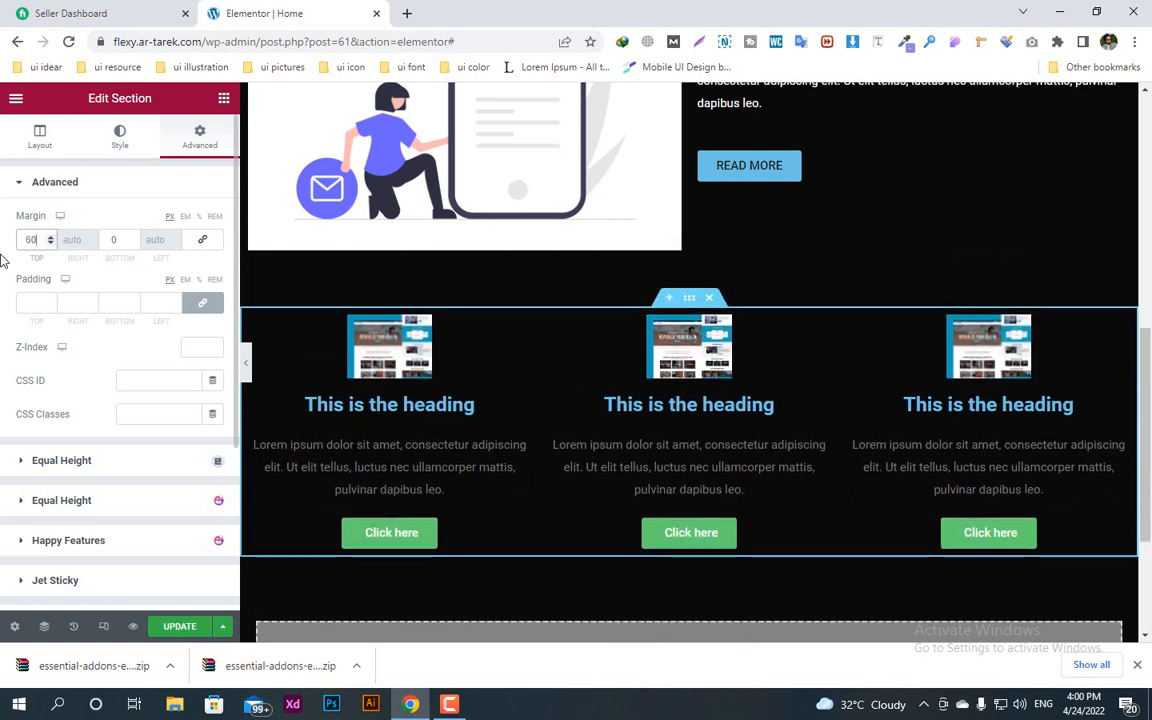
# Step: Add a new single-column section below the three image boxes
pyautogui.scroll(-2, 918, 520)
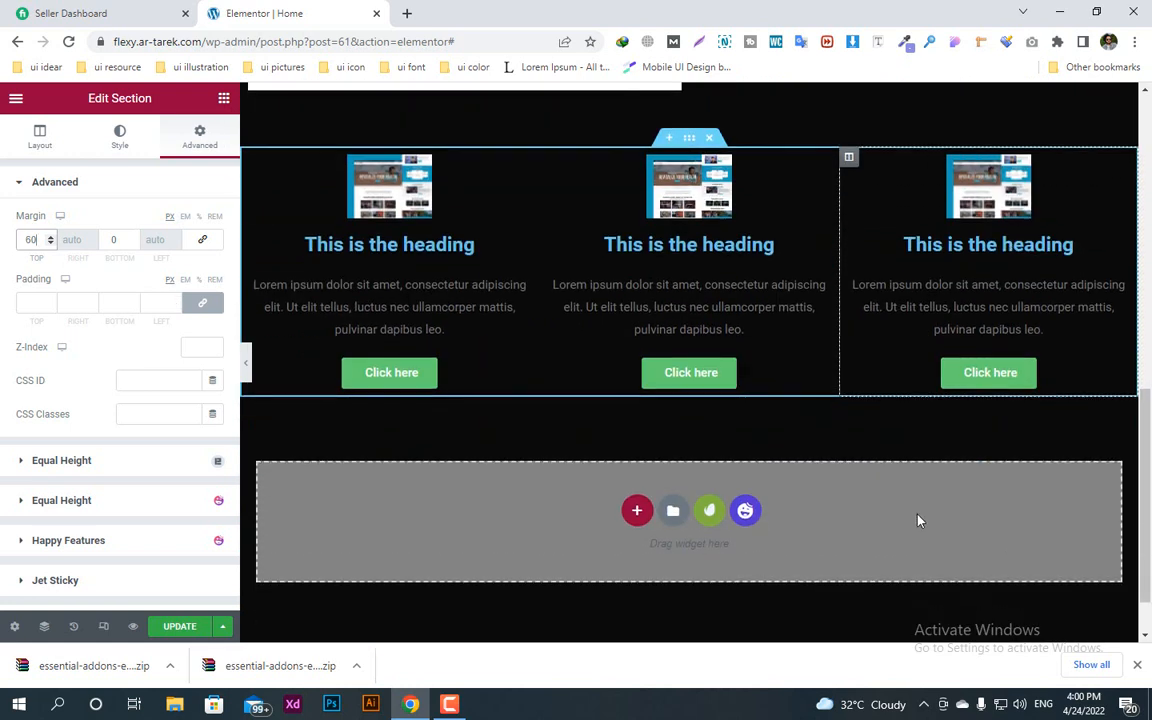
pyautogui.click(637, 512)
pyautogui.scroll(-2, 630, 560)
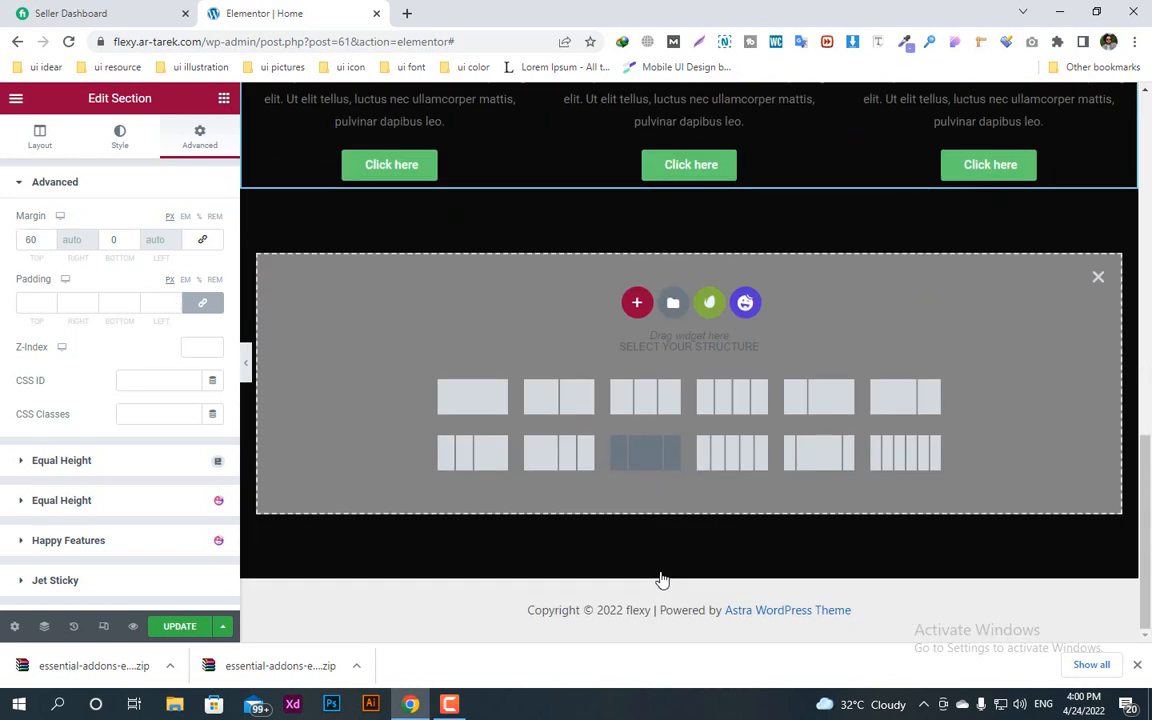
pyautogui.click(463, 400)
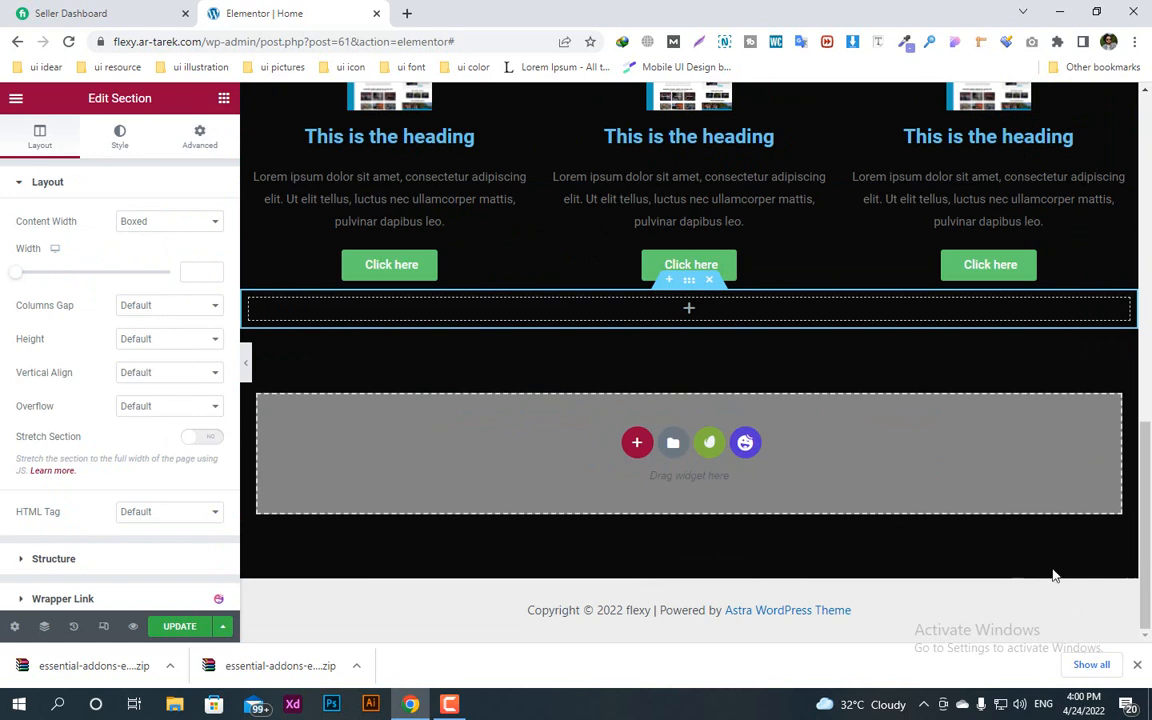
# Step: Find the Contact Form 7 widget, place it in the new section and choose Contact form 1 as its form
pyautogui.click(224, 98)
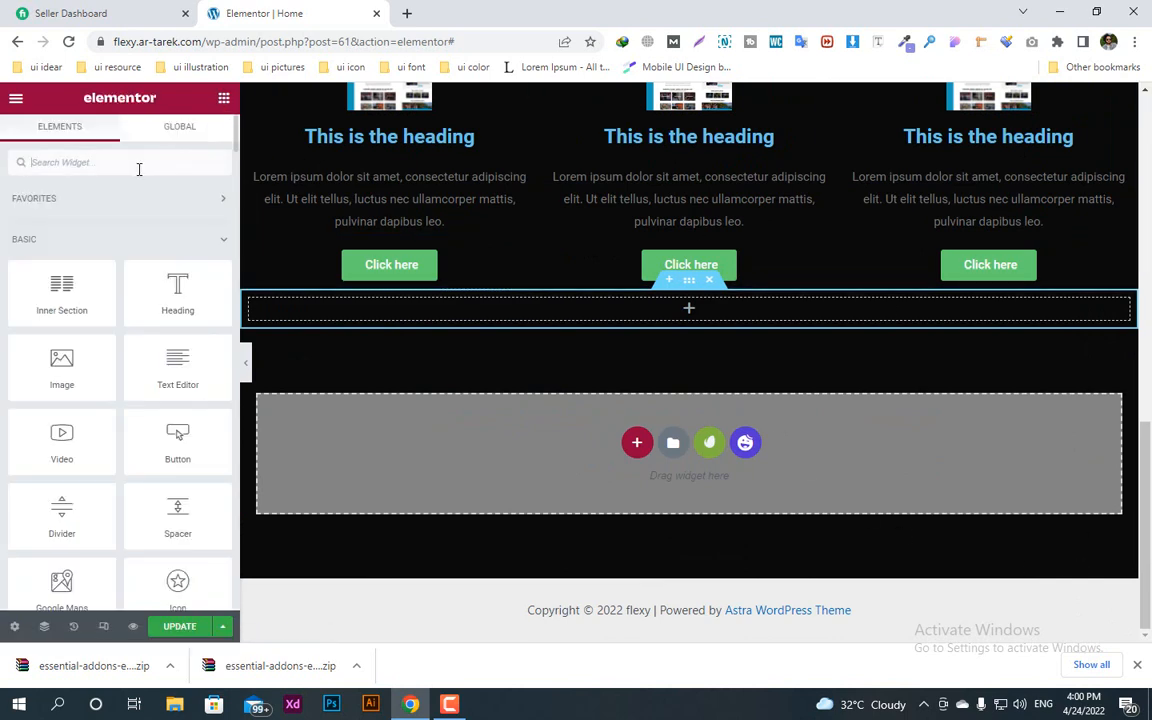
pyautogui.write('contac')
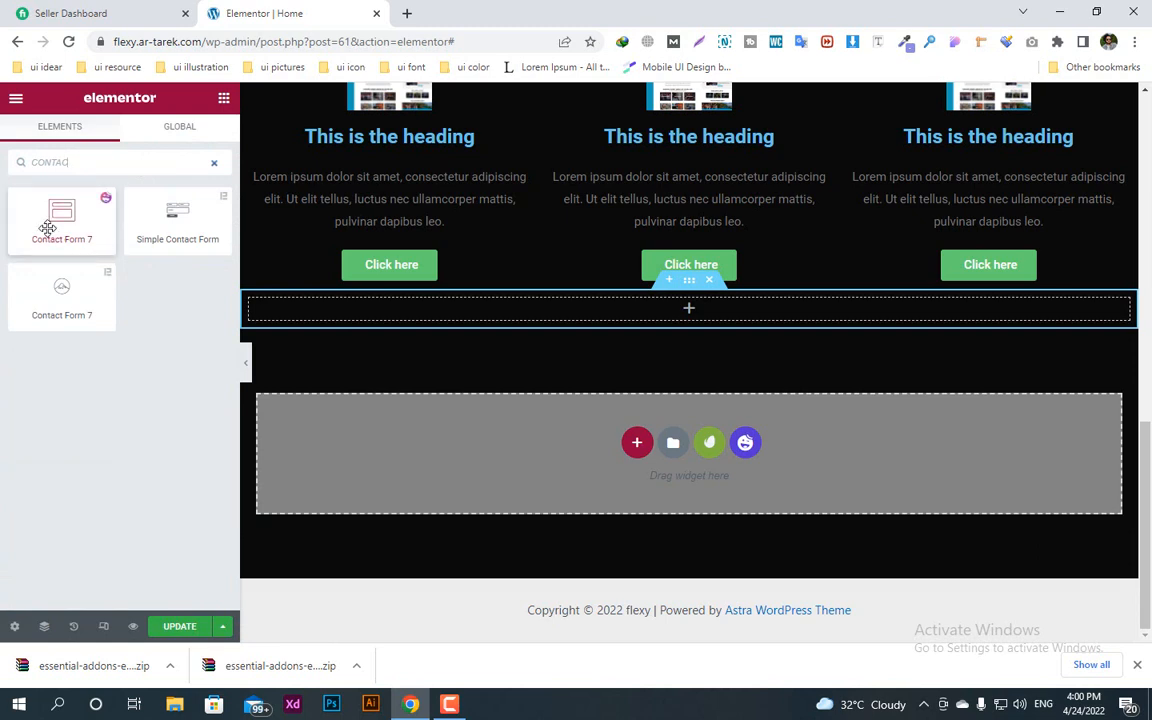
pyautogui.moveTo(62, 224); pyautogui.dragTo(699, 327)
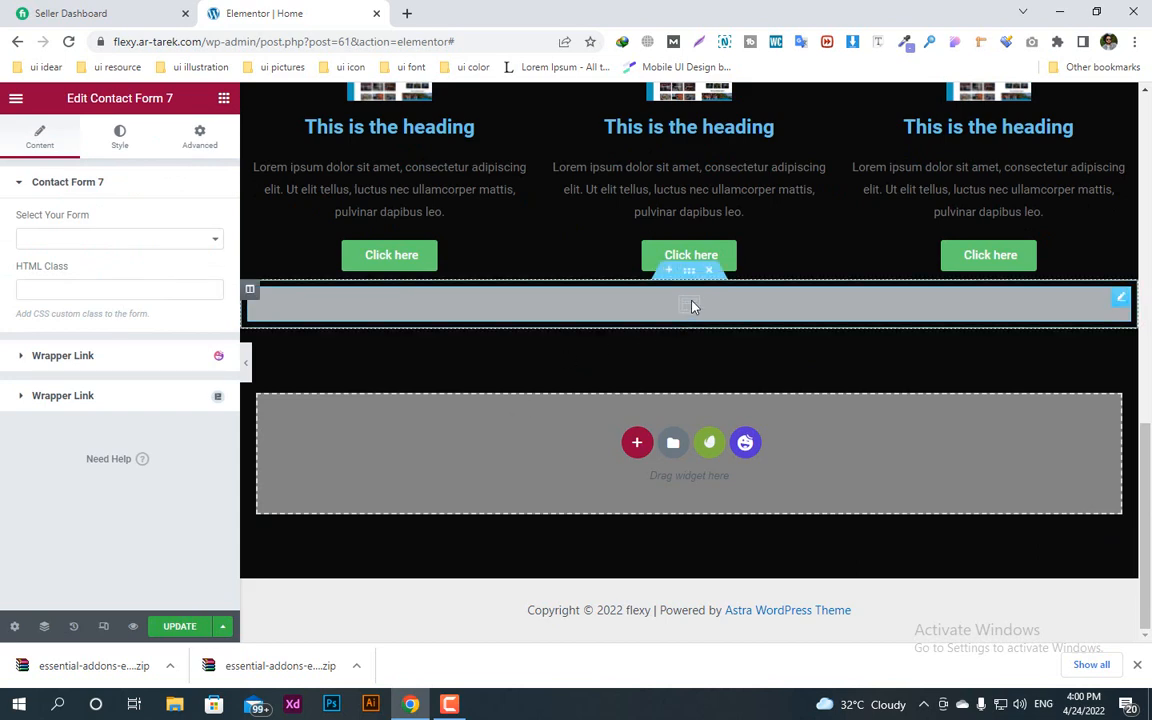
pyautogui.scroll(2, 634, 438)
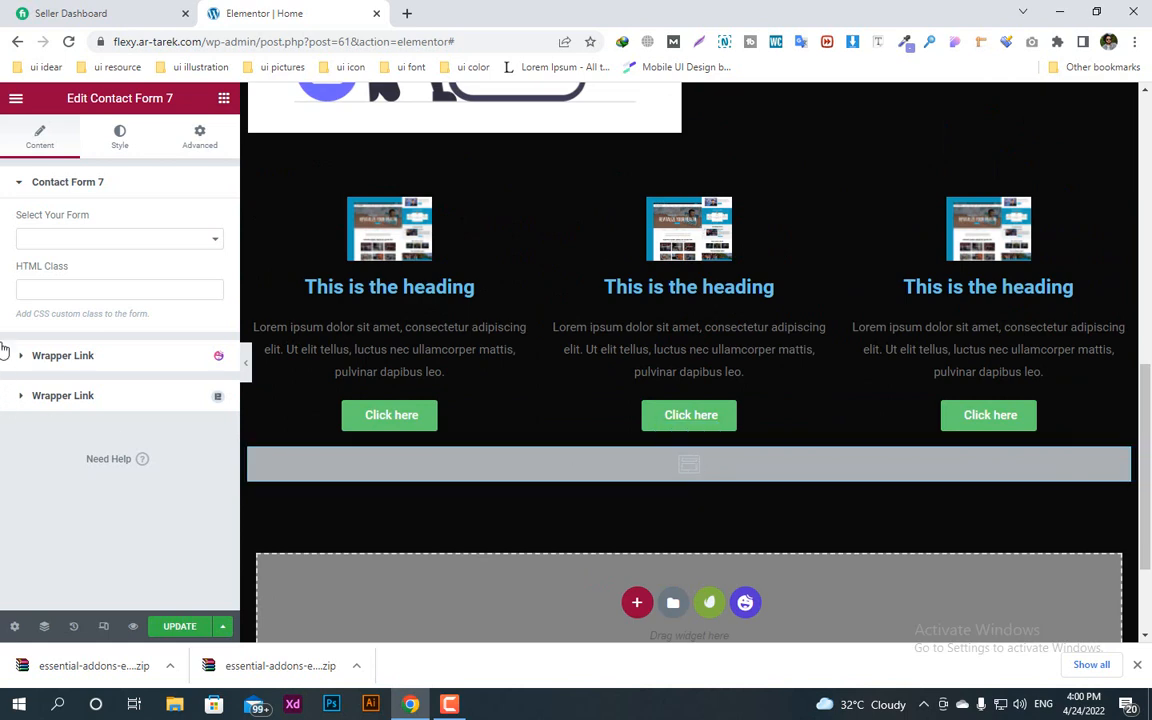
pyautogui.click(200, 241)
pyautogui.click(170, 257)
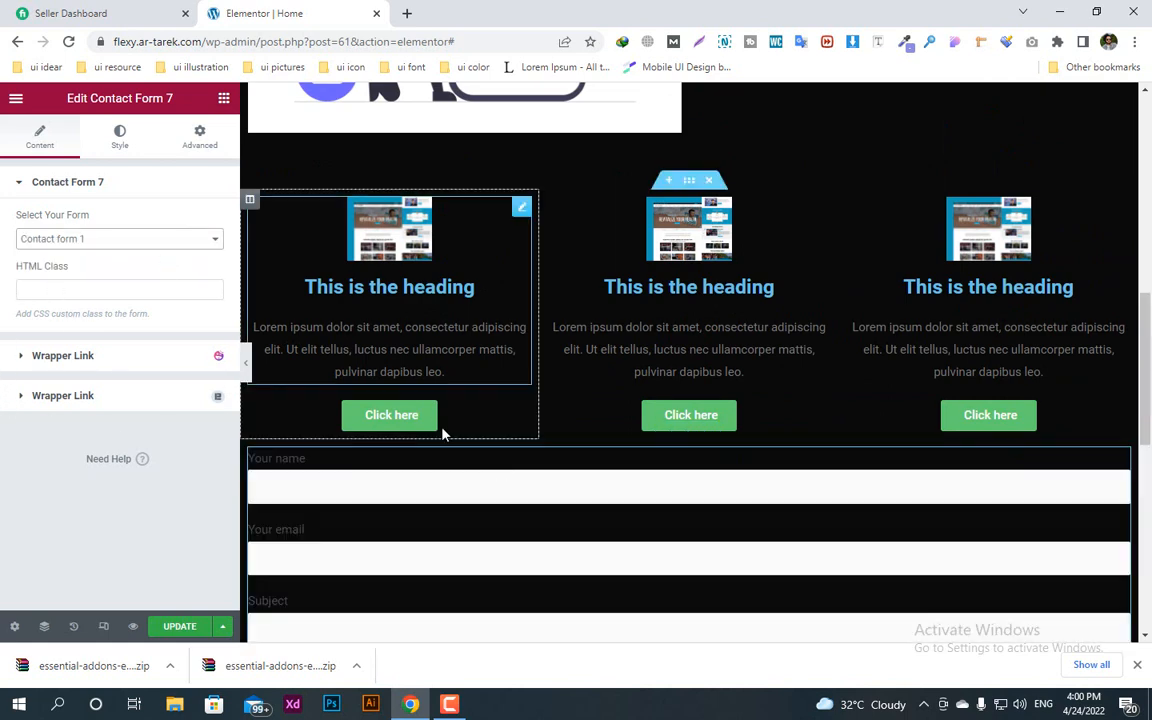
# Step: Set the form fields' background color to the heading's blue #6EC1E4 and their text color to #FFFFFF
pyautogui.scroll(-3, 470, 450)
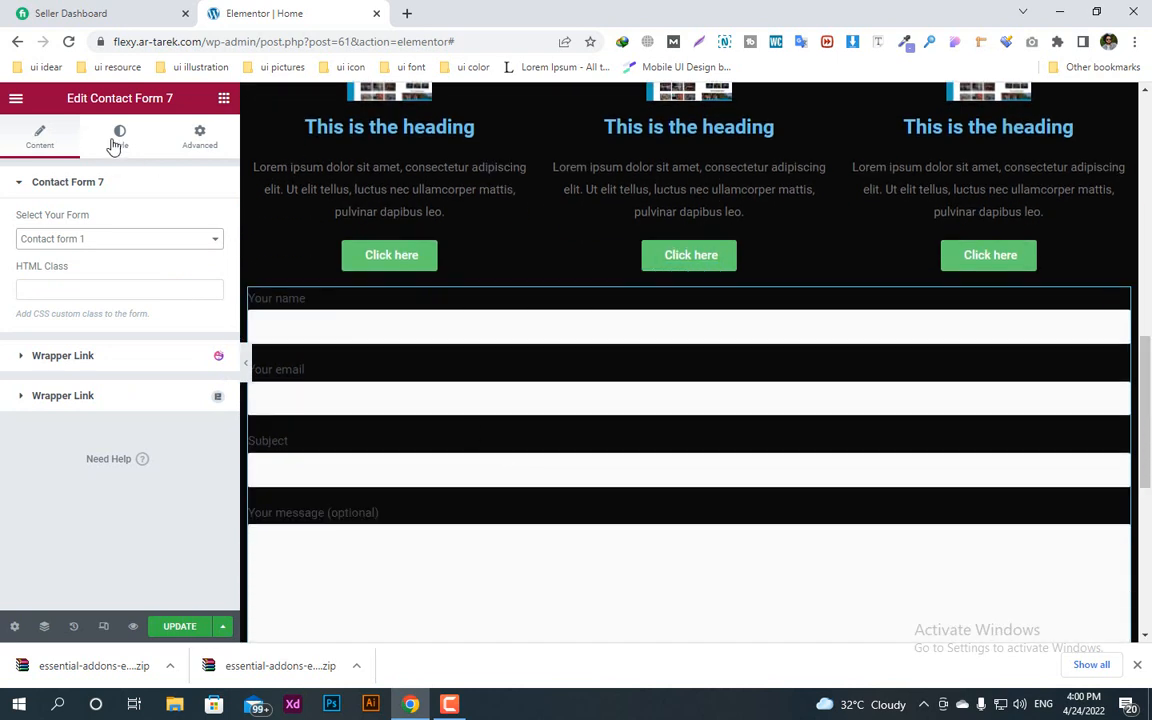
pyautogui.click(117, 140)
pyautogui.click(20, 190)
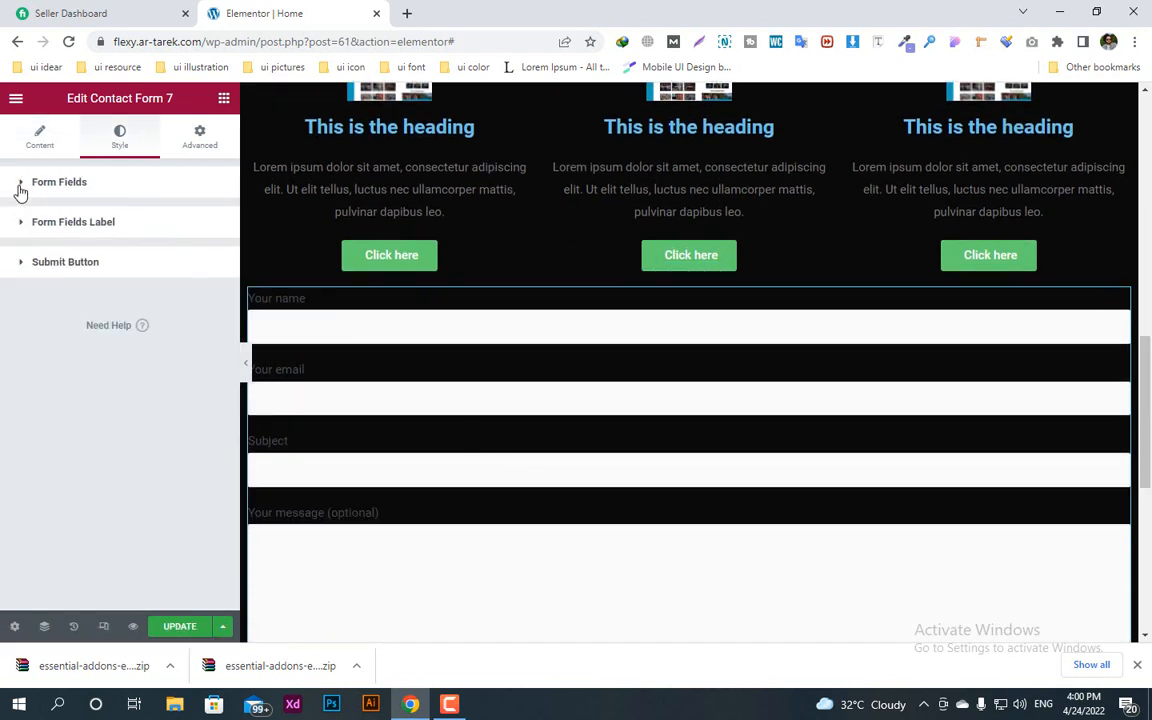
pyautogui.click(22, 190)
pyautogui.scroll(-3, 210, 490)
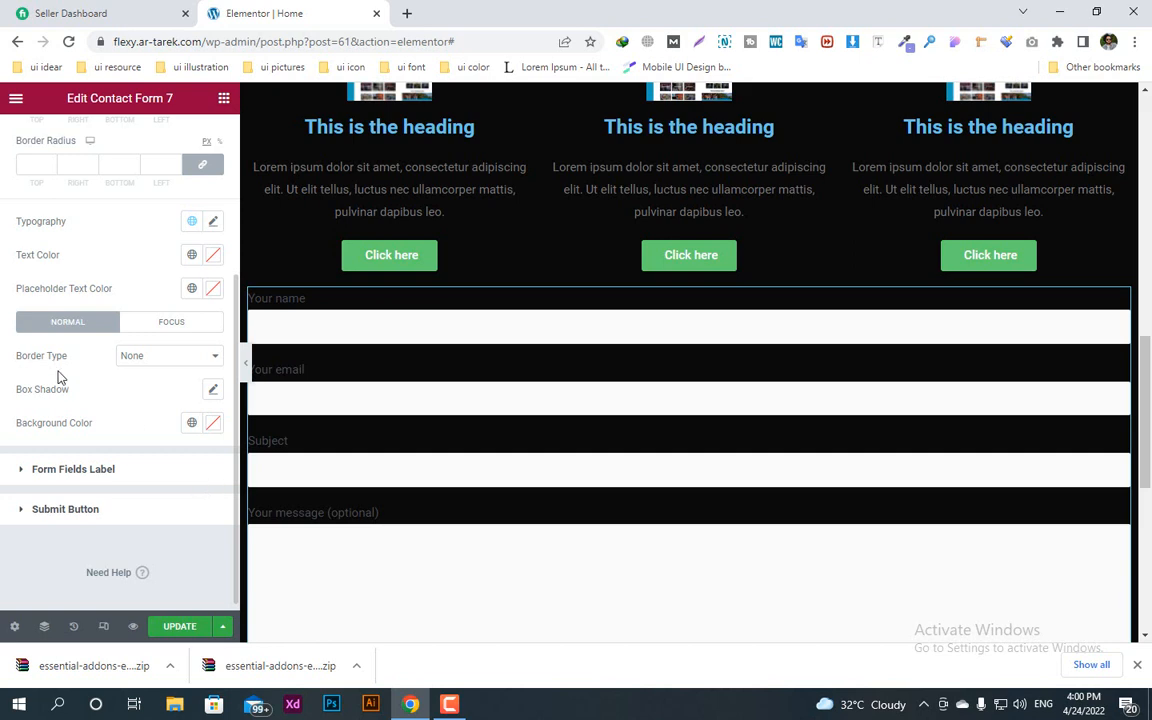
pyautogui.click(212, 425)
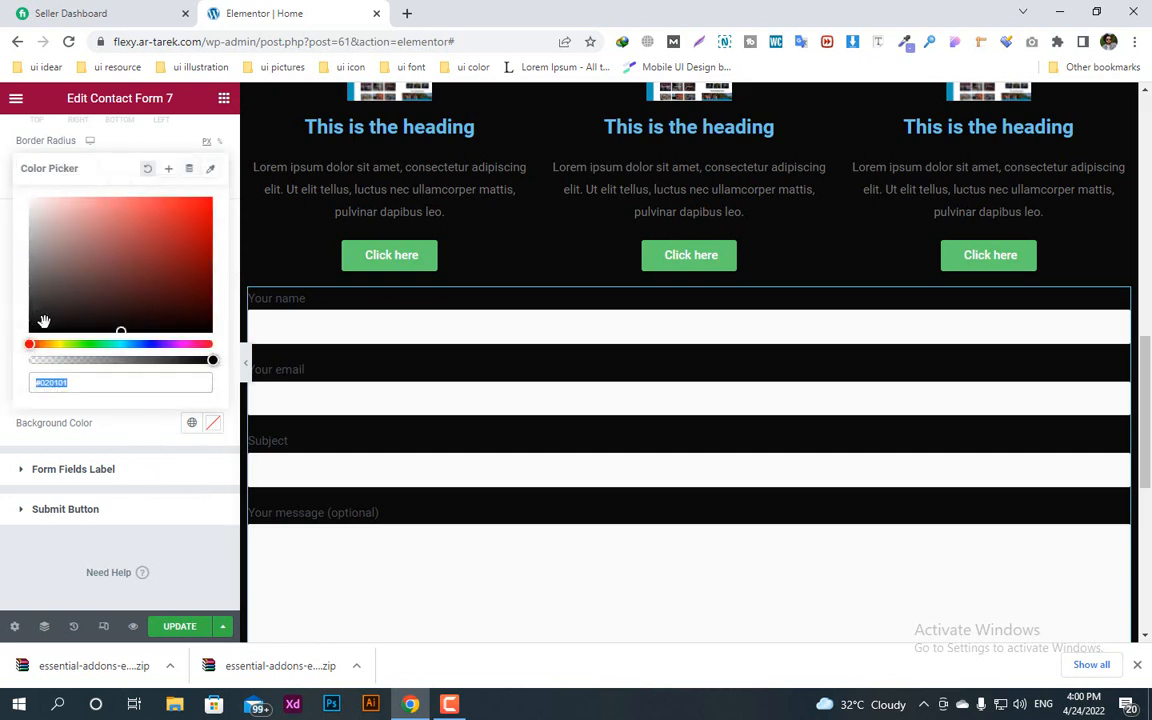
pyautogui.click(211, 170)
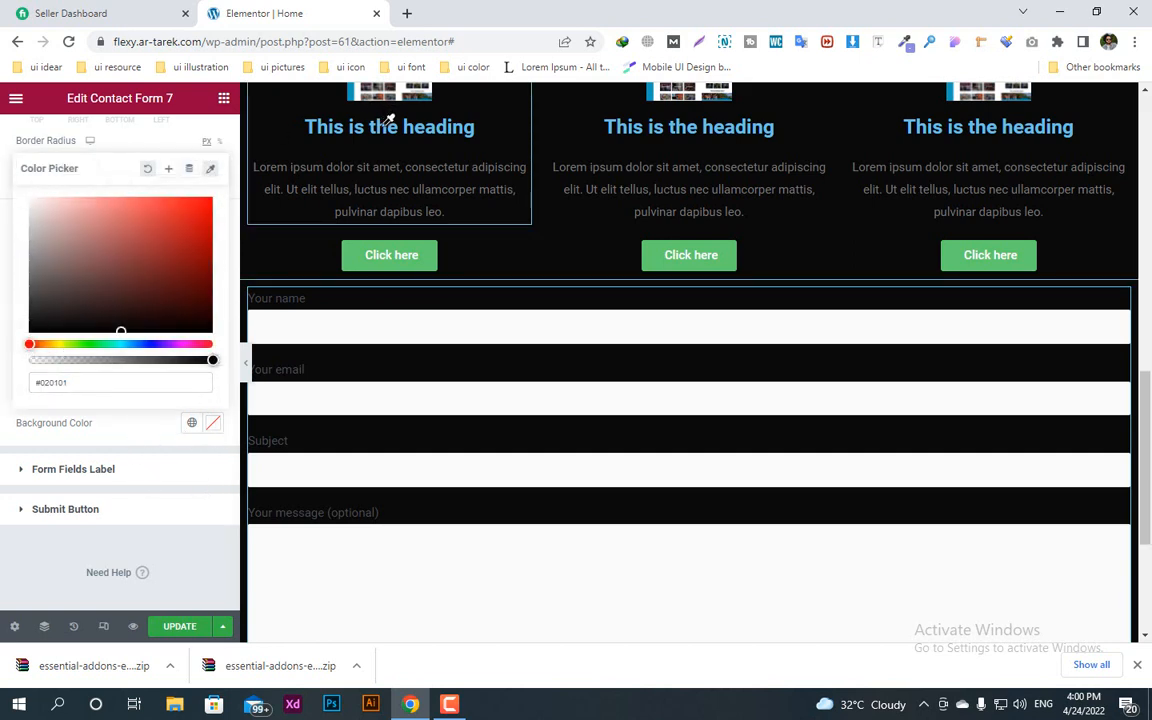
pyautogui.click(386, 126)
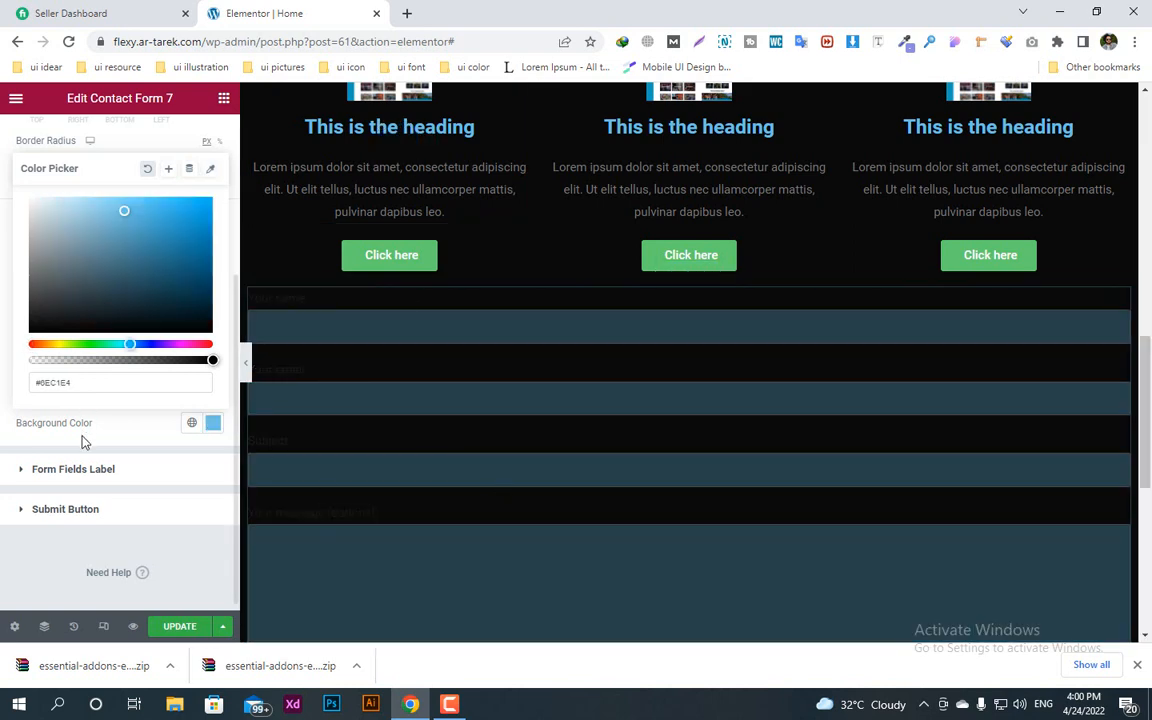
pyautogui.click(5, 380)
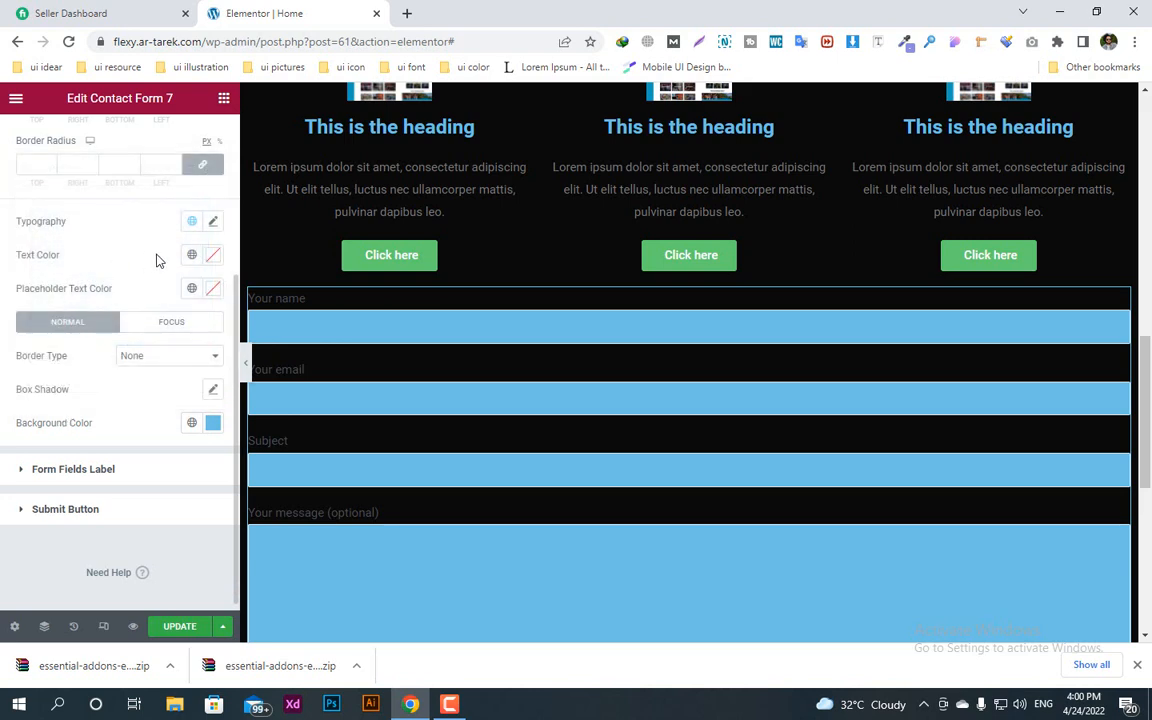
pyautogui.click(213, 256)
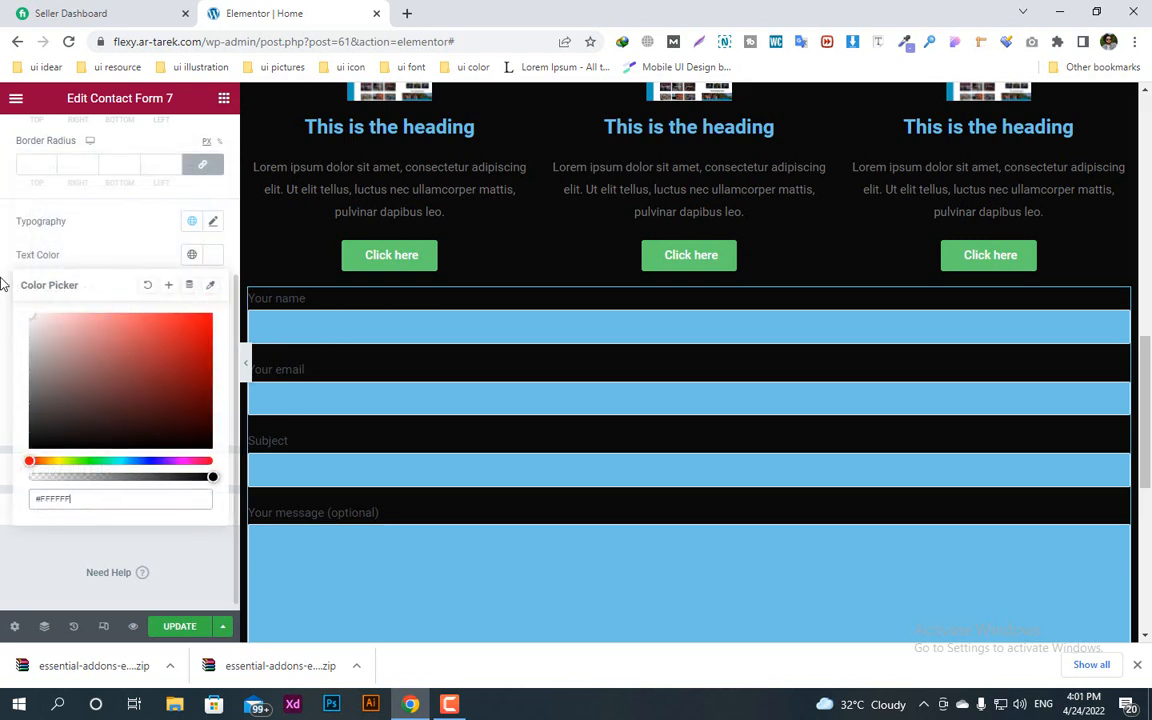
# Step: Look through the contact form's field style options, checking the text color and typography settings
pyautogui.click(262, 260)
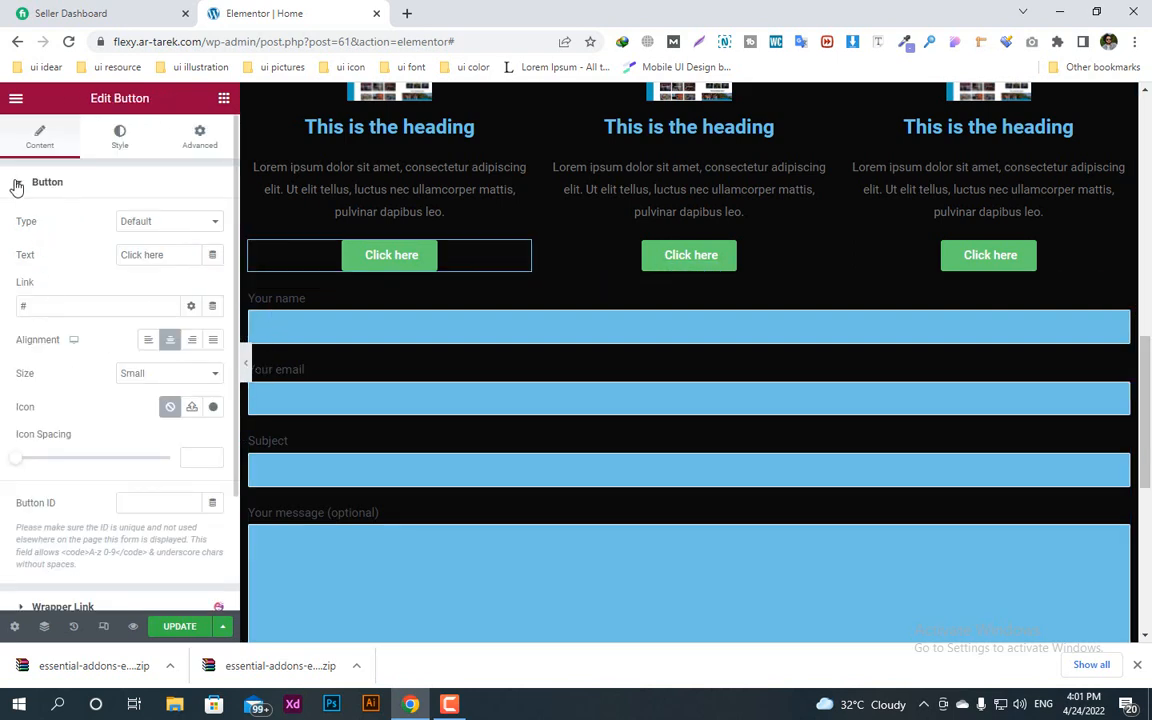
pyautogui.click(124, 137)
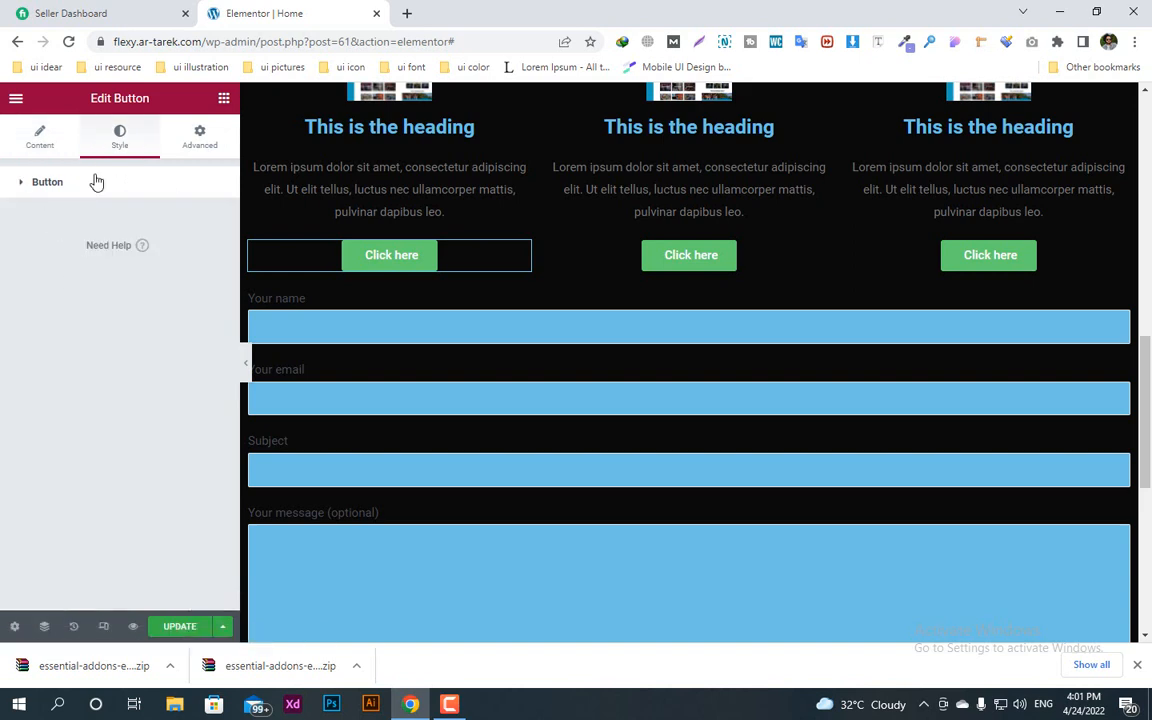
pyautogui.click(380, 333)
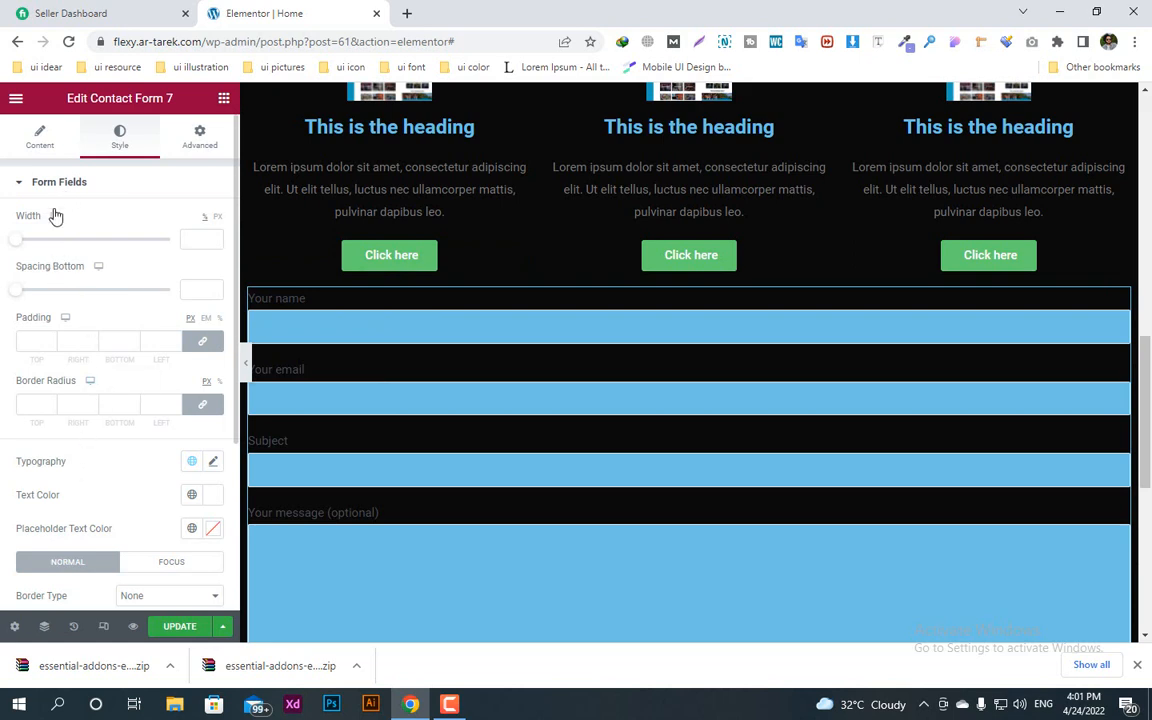
pyautogui.click(215, 498)
pyautogui.click(215, 498)
pyautogui.scroll(-1, 125, 524)
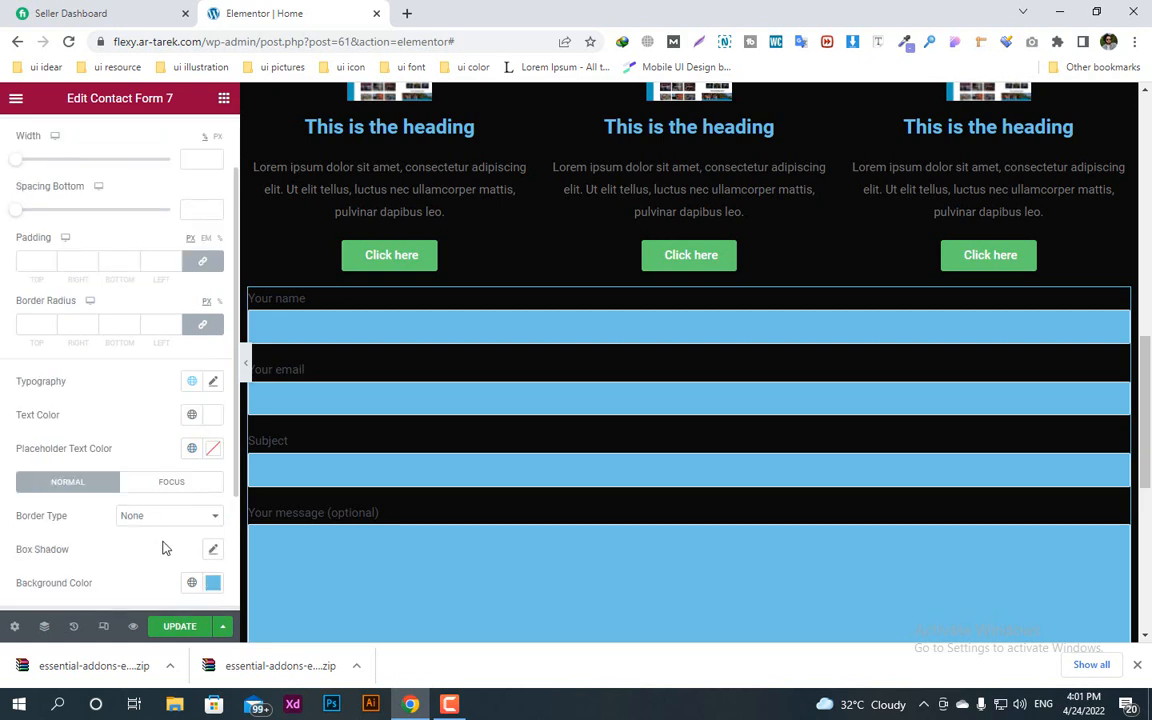
pyautogui.click(213, 383)
pyautogui.scroll(-3, 159, 537)
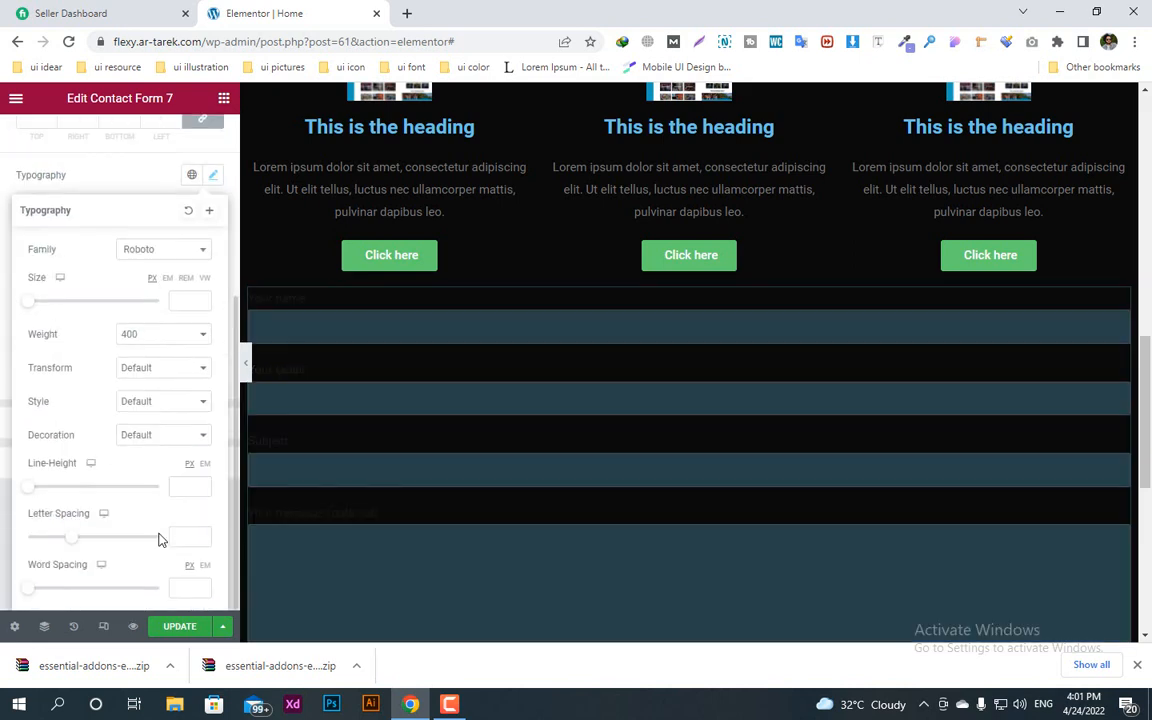
pyautogui.click(150, 198)
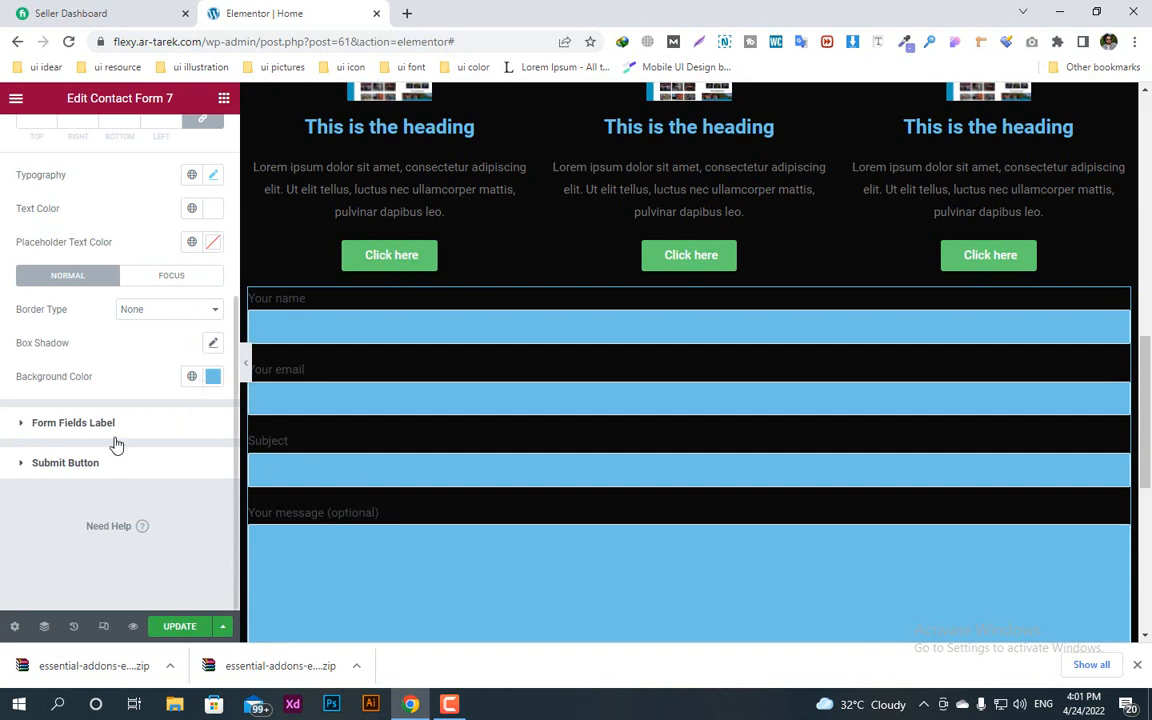
# Step: Reapply #FFFFFF as the form fields' text color and collapse the form field style settings
pyautogui.scroll(1, 157, 373)
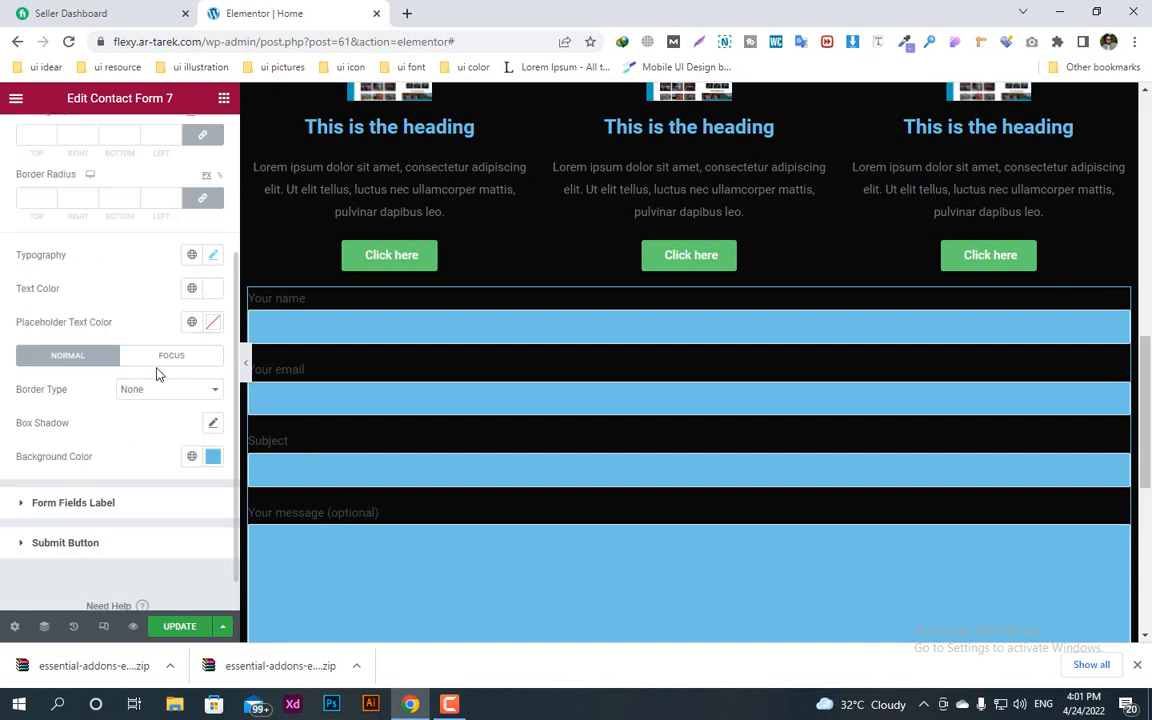
pyautogui.click(211, 293)
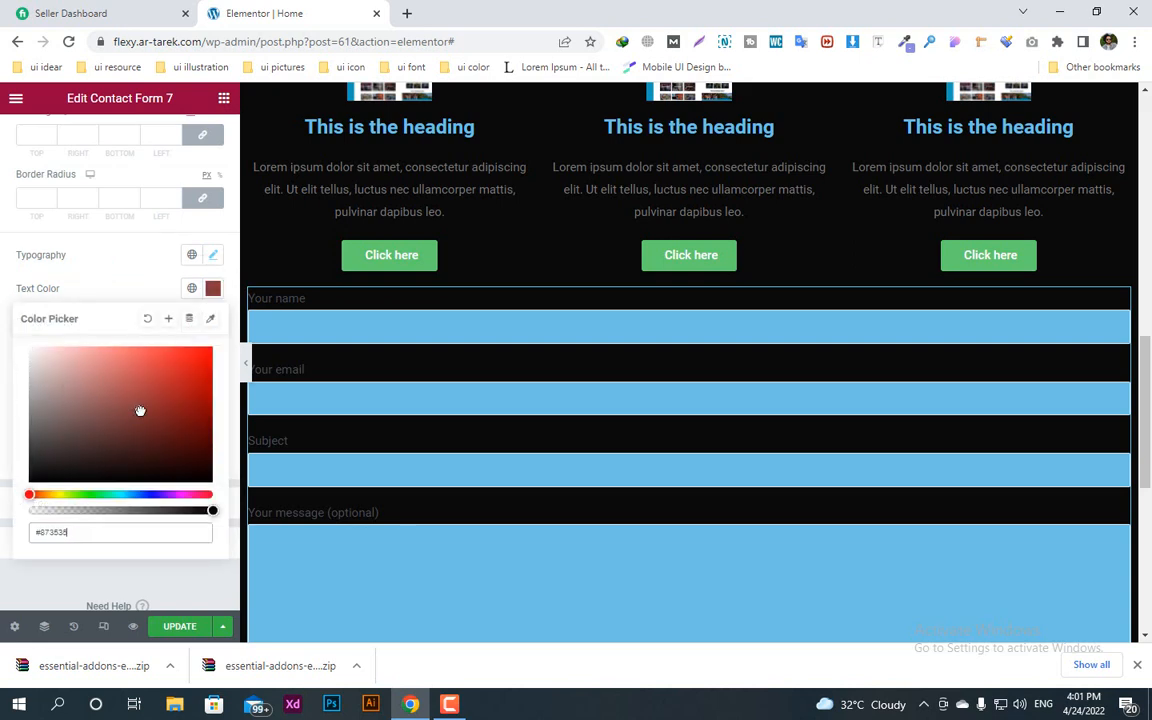
pyautogui.moveTo(140, 411); pyautogui.dragTo(3, 372)
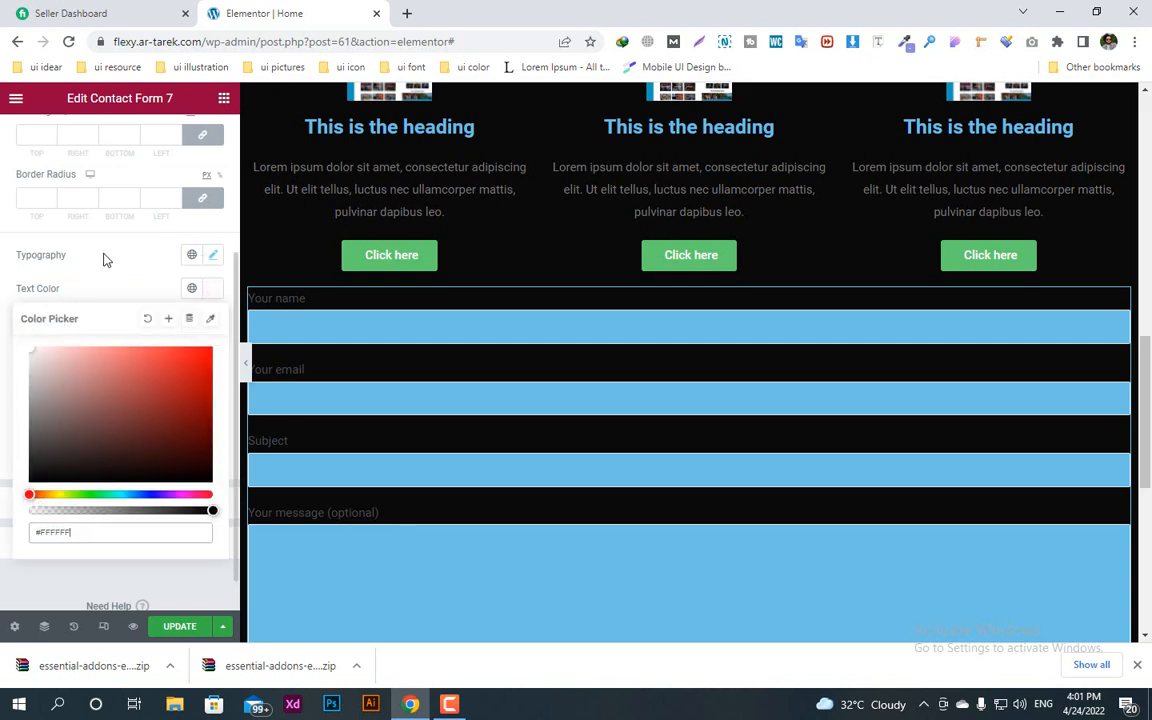
pyautogui.scroll(2, 104, 259)
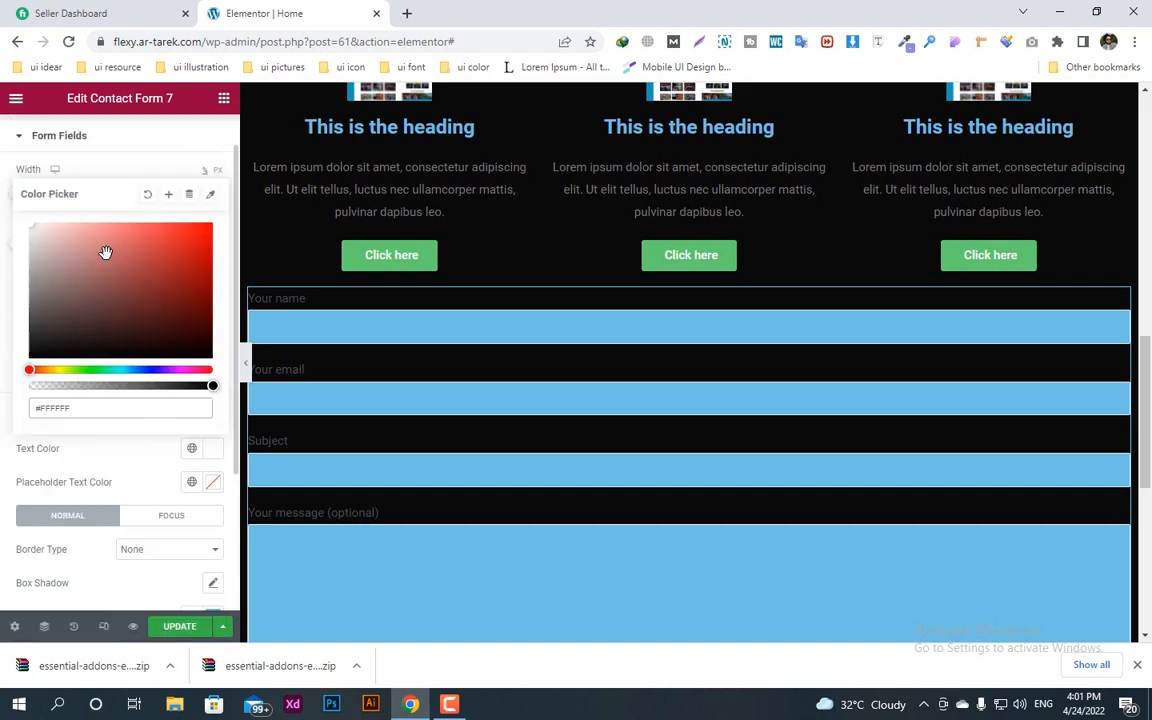
pyautogui.click(62, 141)
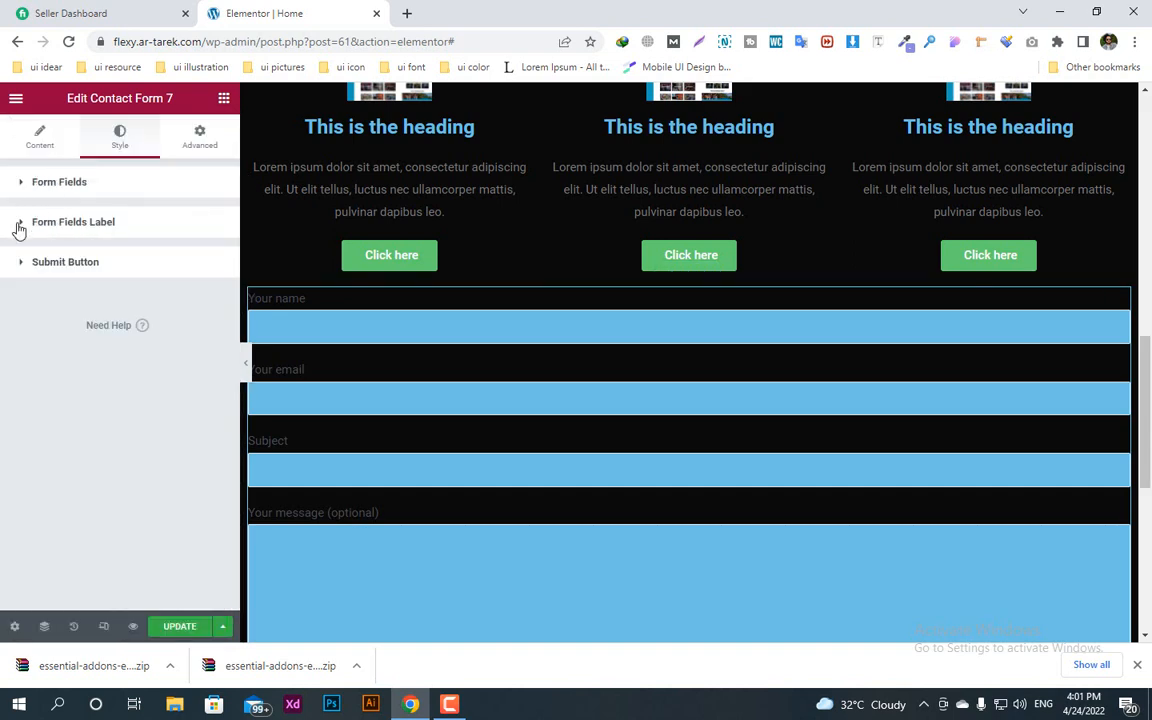
# Step: Set the text color of the contact form's field labels to #FFFFFF
pyautogui.click(18, 226)
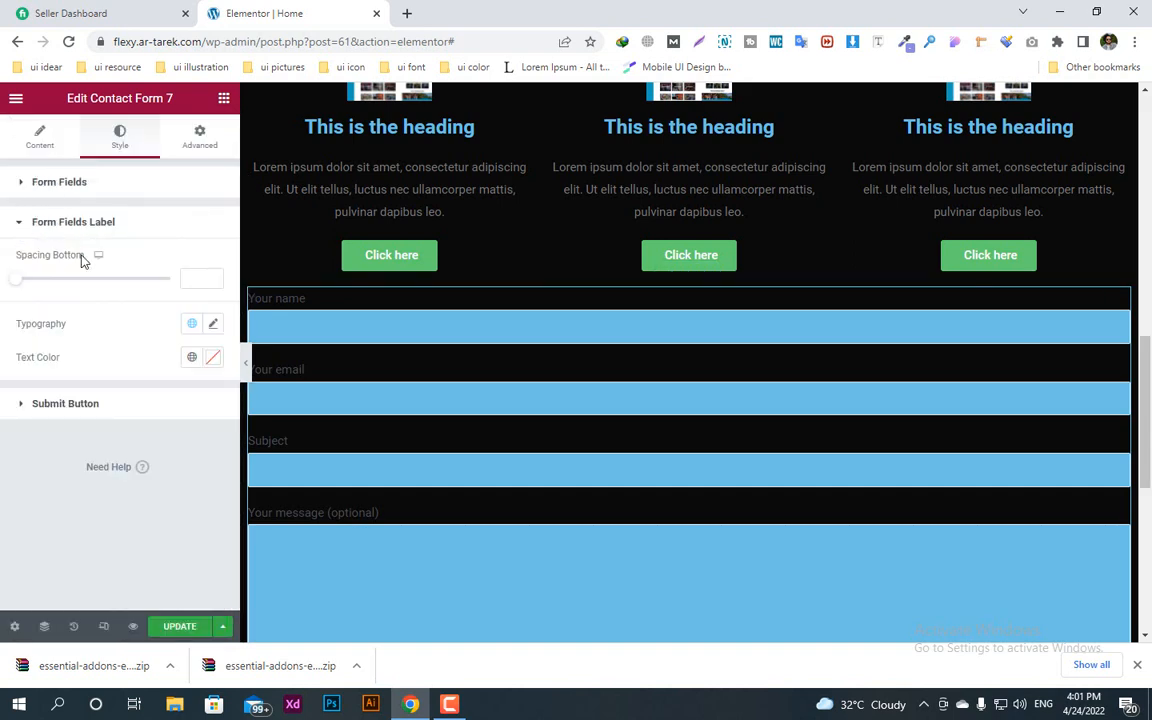
pyautogui.click(213, 325)
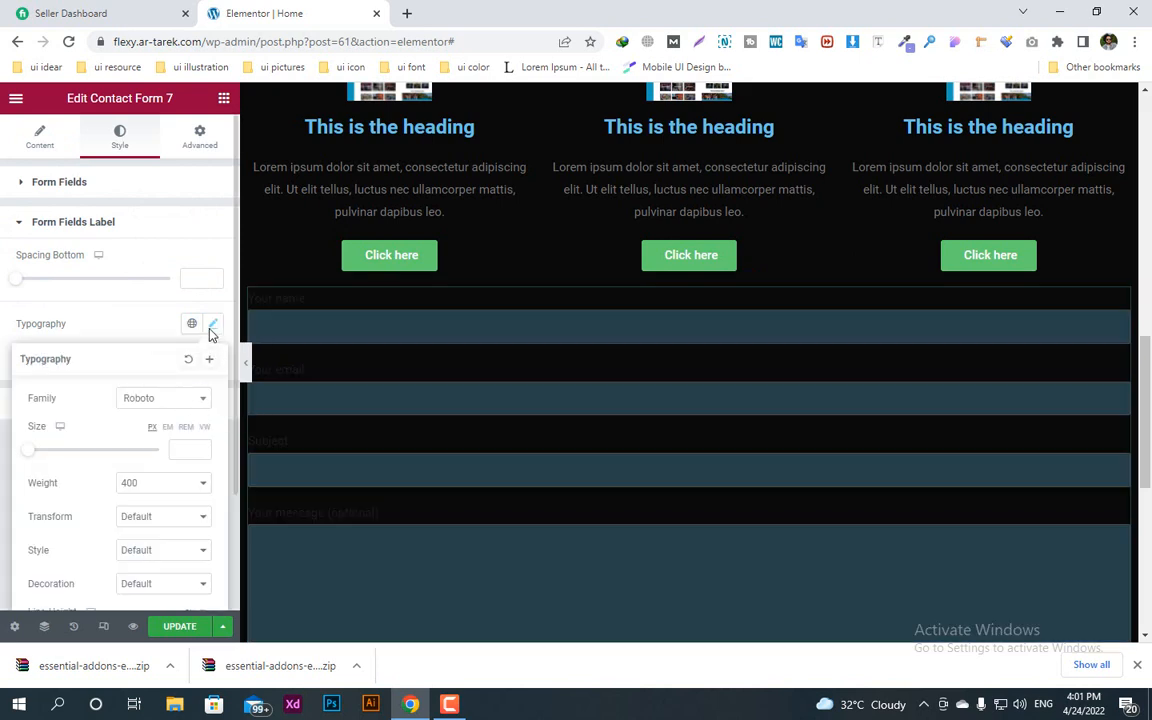
pyautogui.click(175, 323)
pyautogui.click(213, 360)
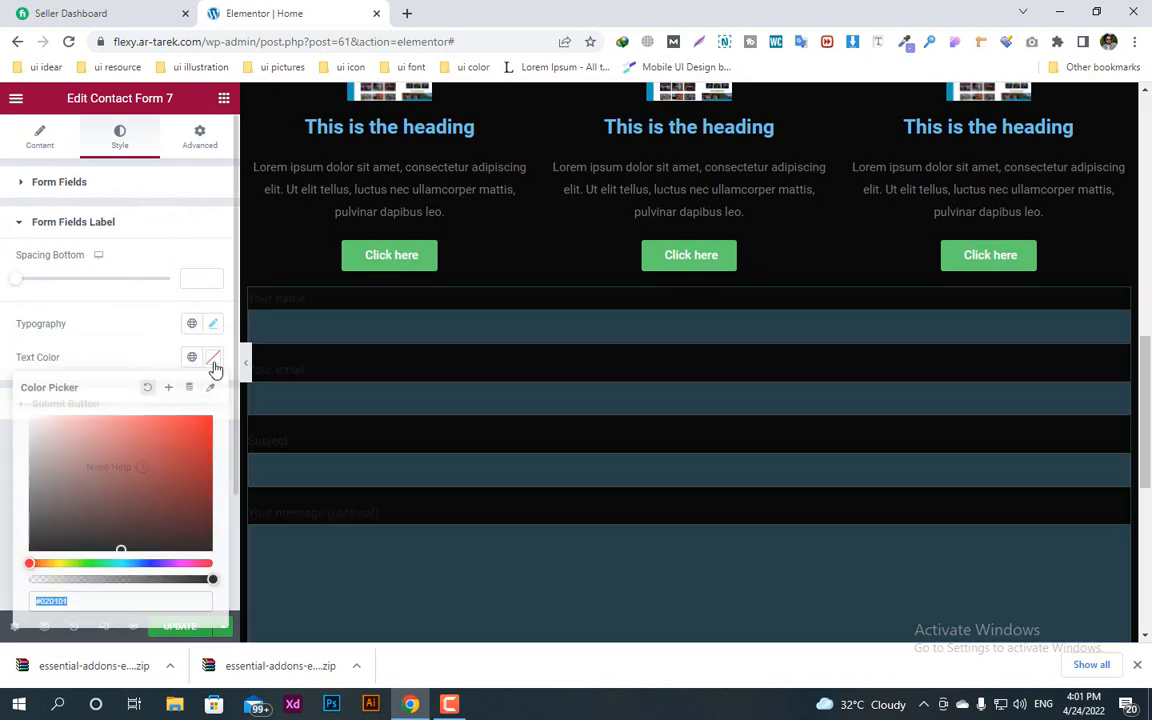
pyautogui.write('#FFFFFF')
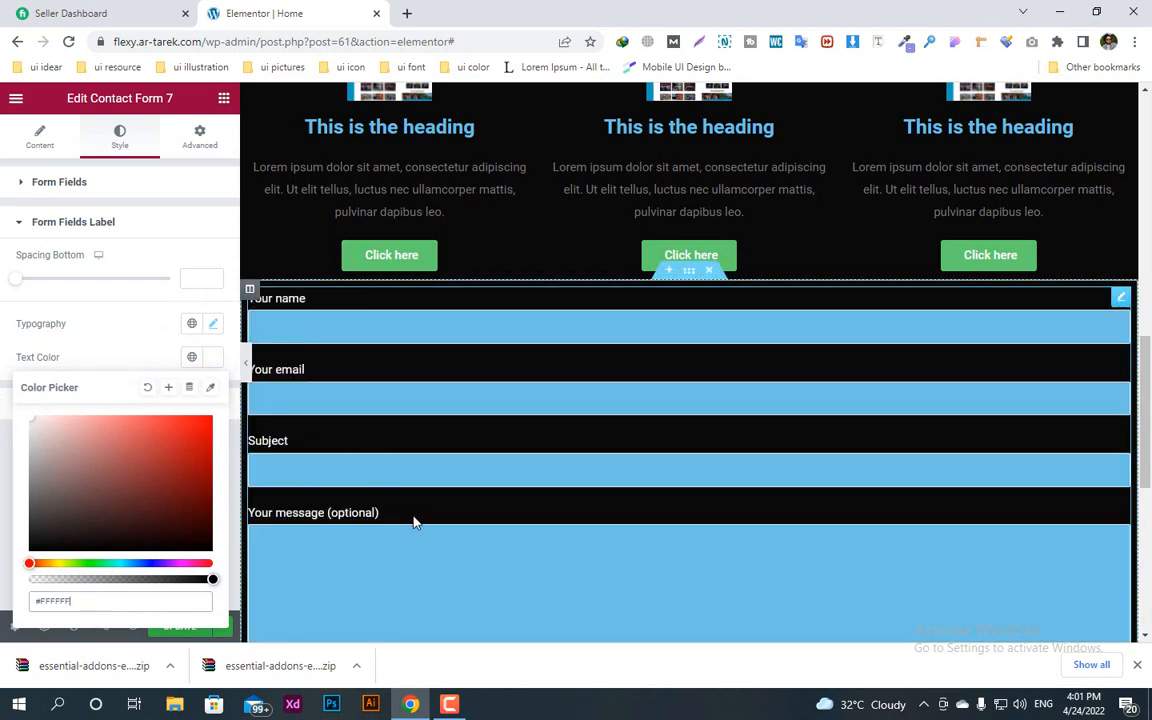
# Step: Set the submit button's background to the form fields' blue #6EC1E4, sampled from the page, and its text color to #000000
pyautogui.scroll(-4, 458, 496)
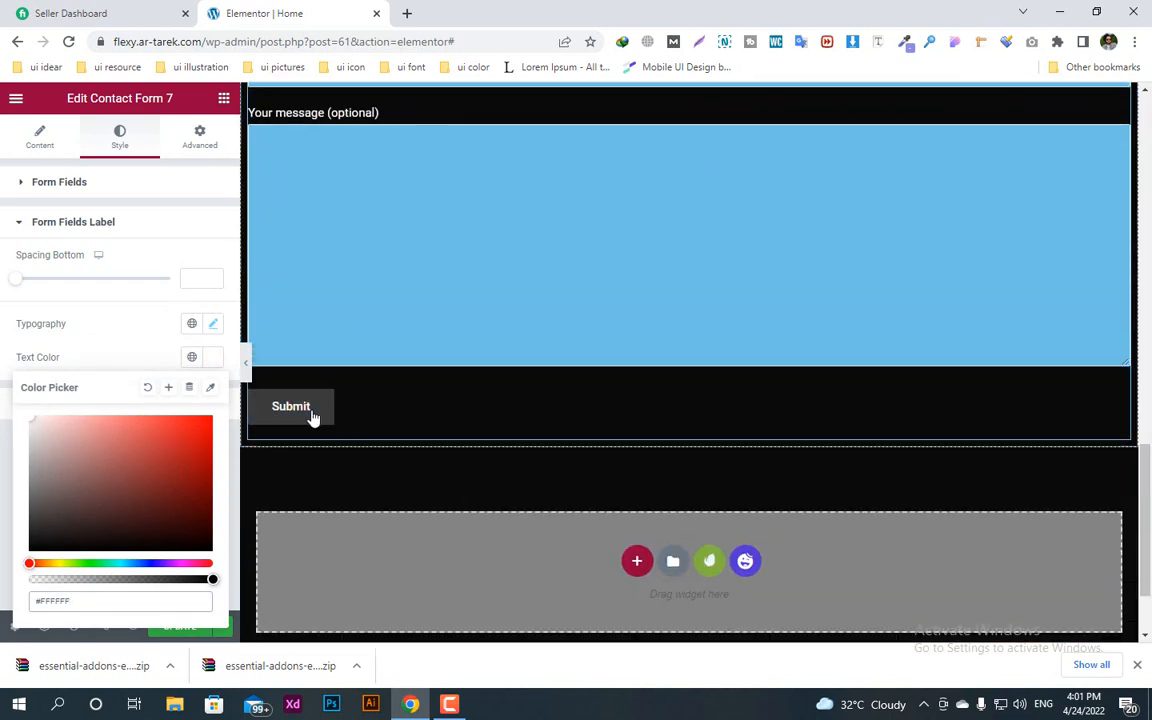
pyautogui.click(19, 222)
pyautogui.click(23, 262)
pyautogui.scroll(-1, 179, 453)
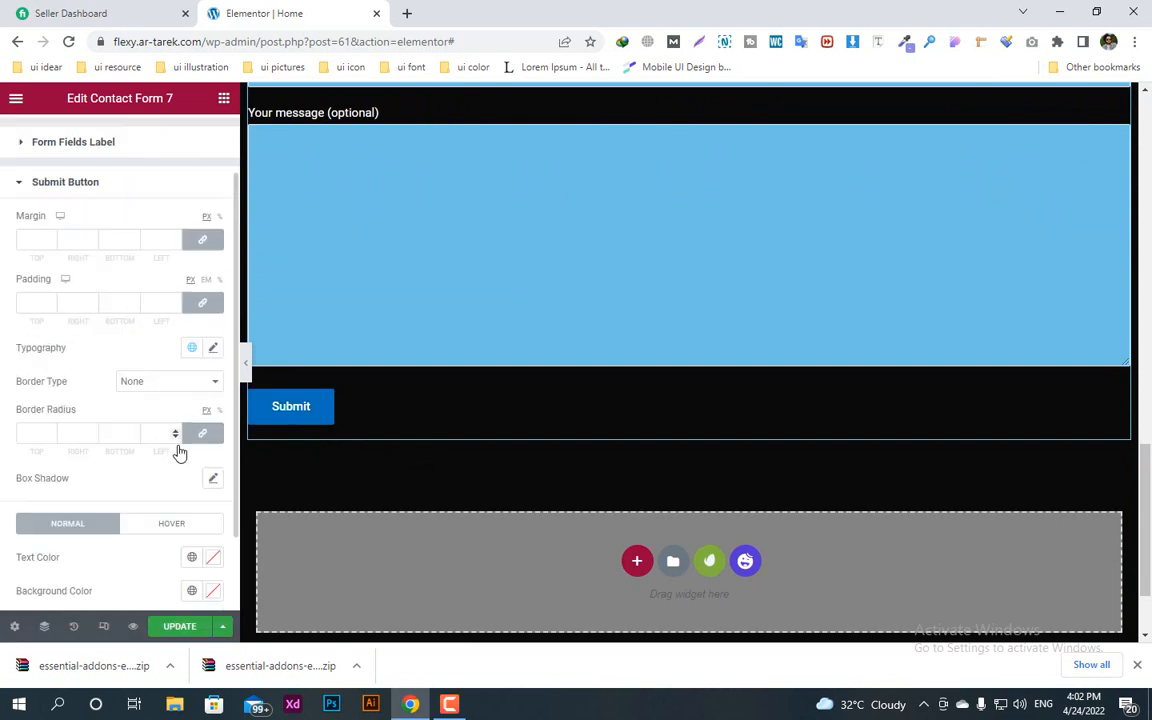
pyautogui.scroll(-1, 179, 453)
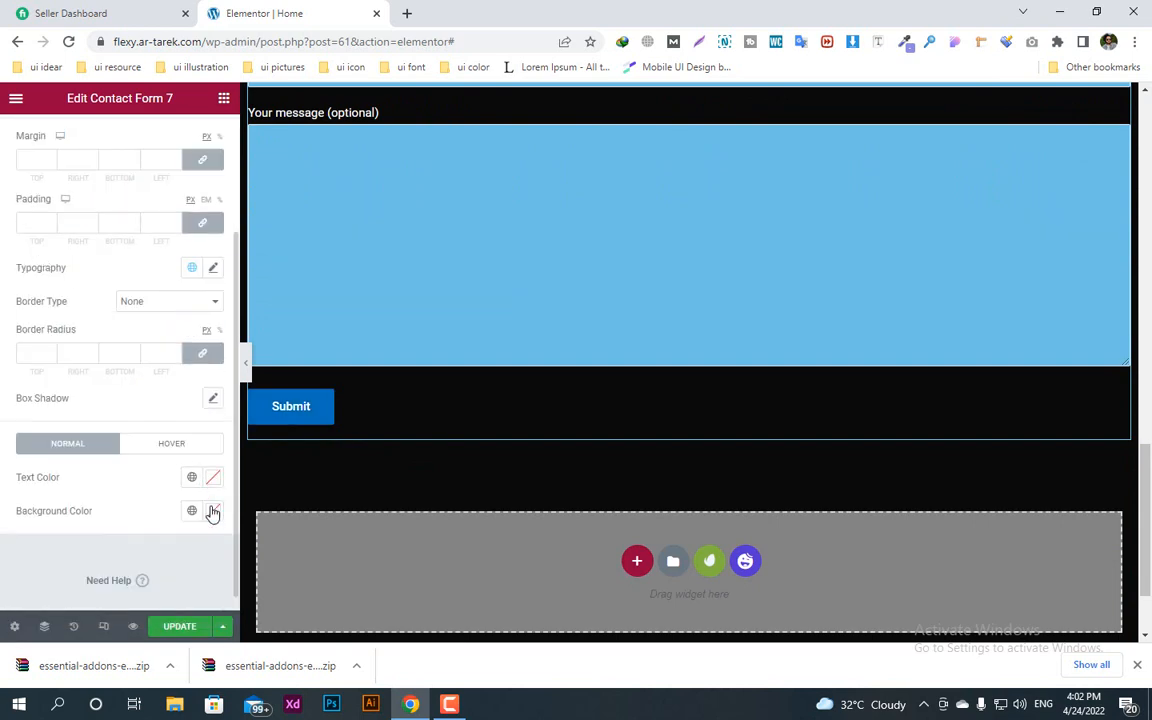
pyautogui.click(212, 511)
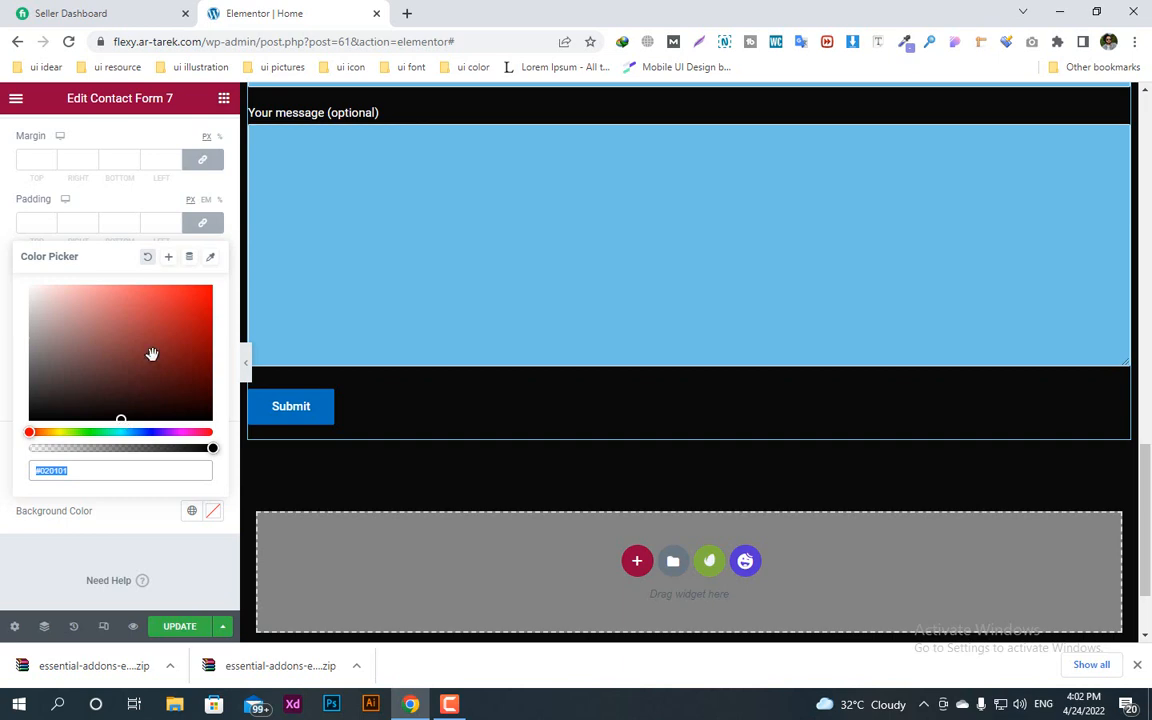
pyautogui.click(210, 257)
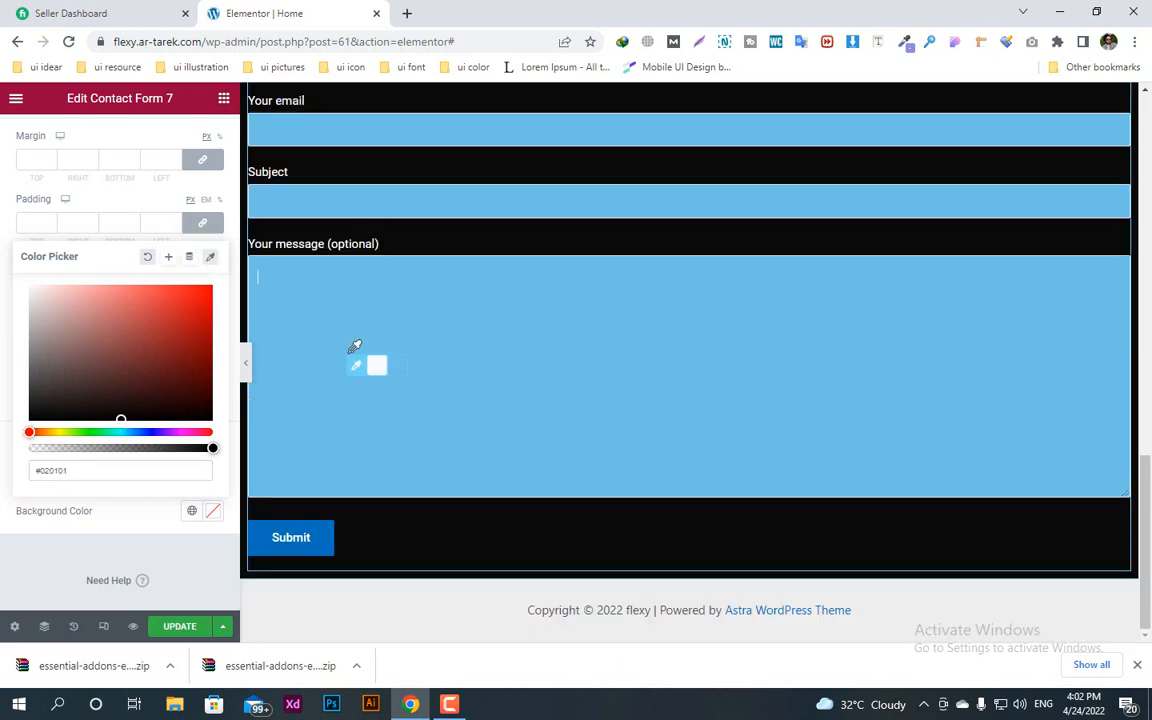
pyautogui.click(404, 373)
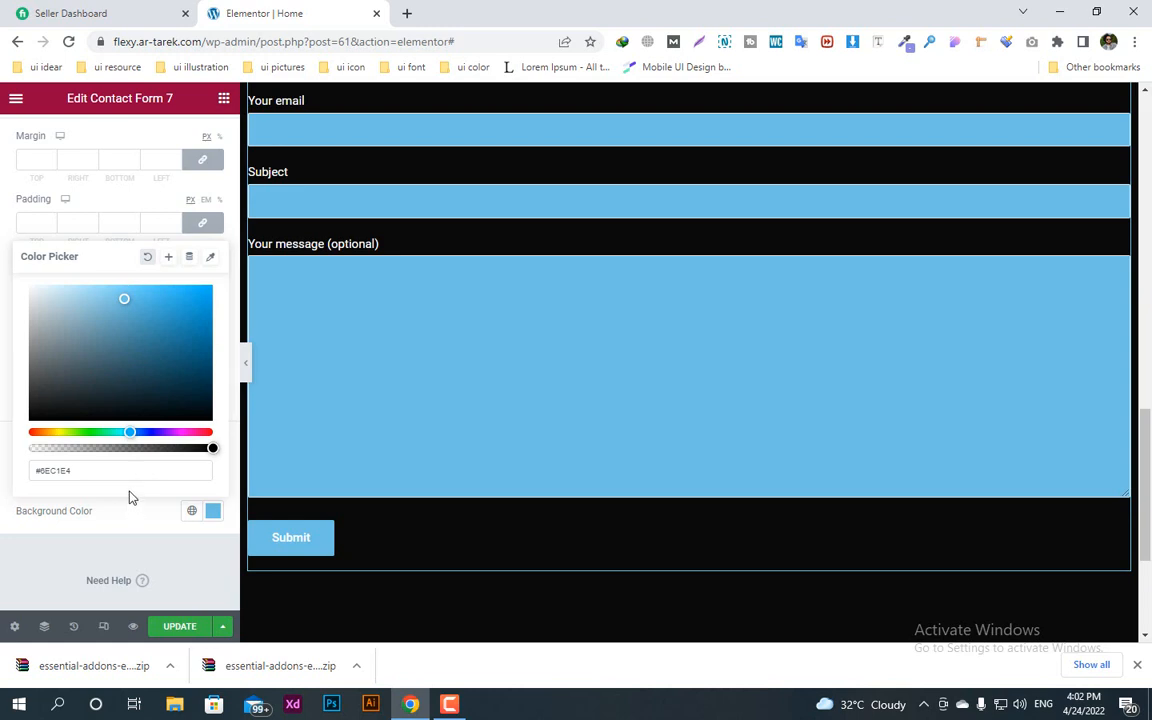
pyautogui.click(8, 286)
pyautogui.click(211, 478)
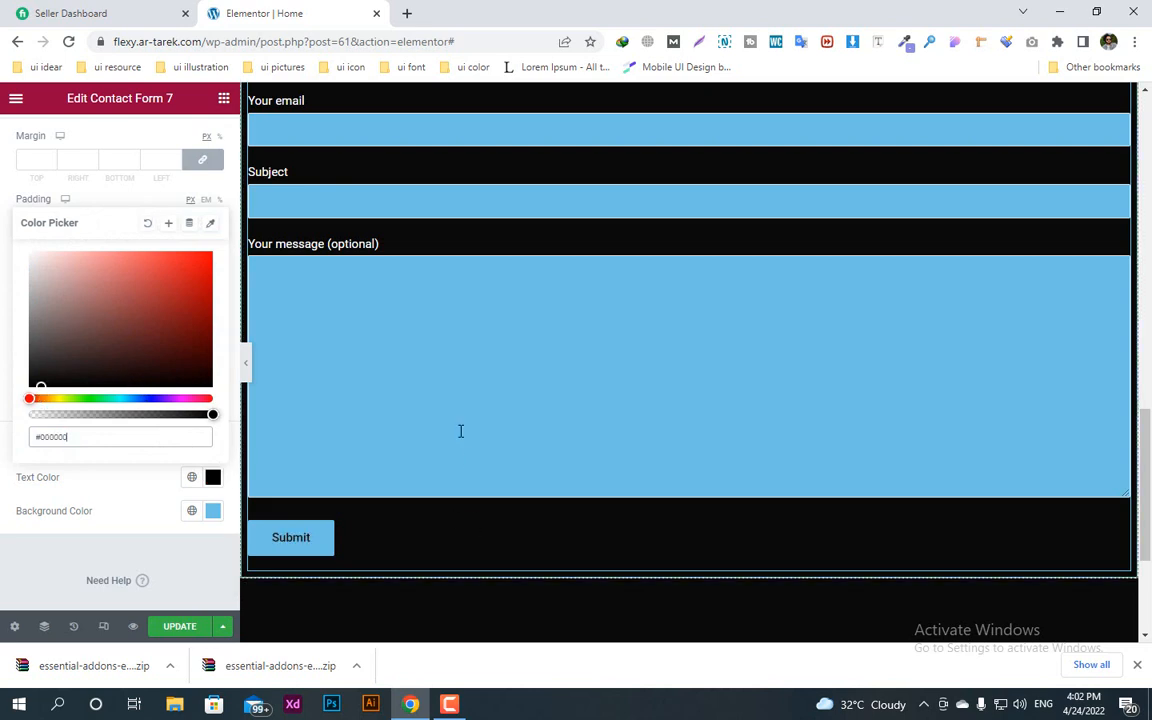
# Step: Change the first column's Click here button to the form fields' blue #6EC1E4 with dark #1E1B1B text
pyautogui.scroll(4, 460, 432)
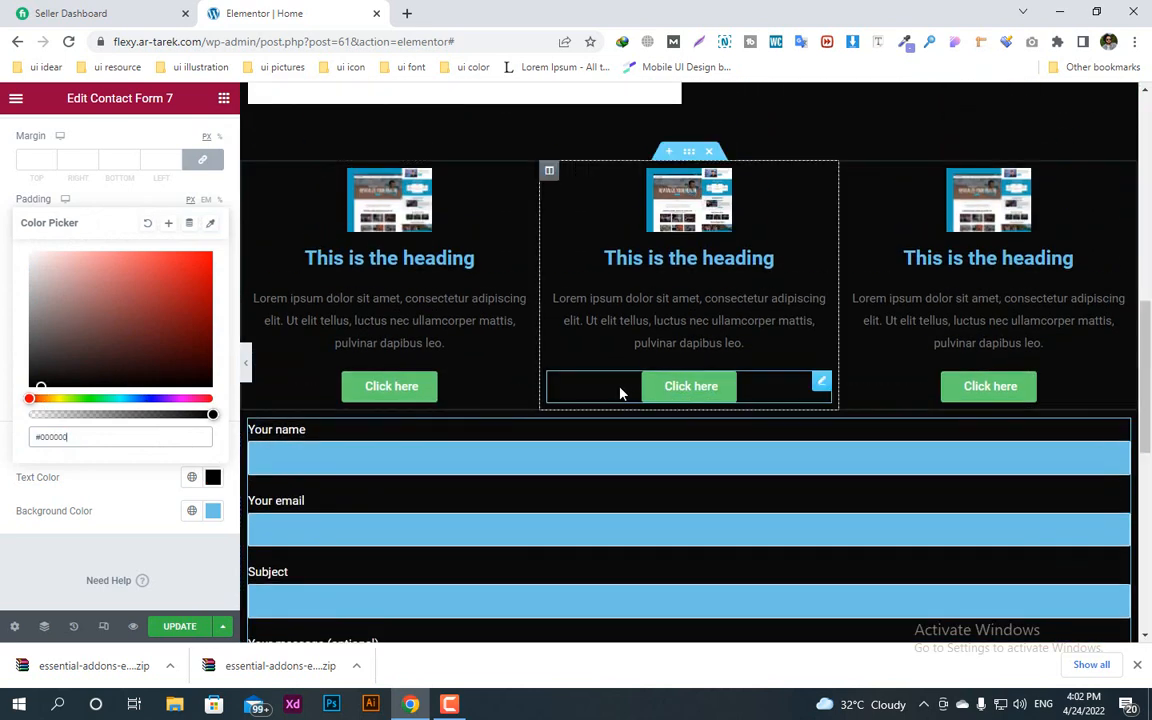
pyautogui.click(437, 390)
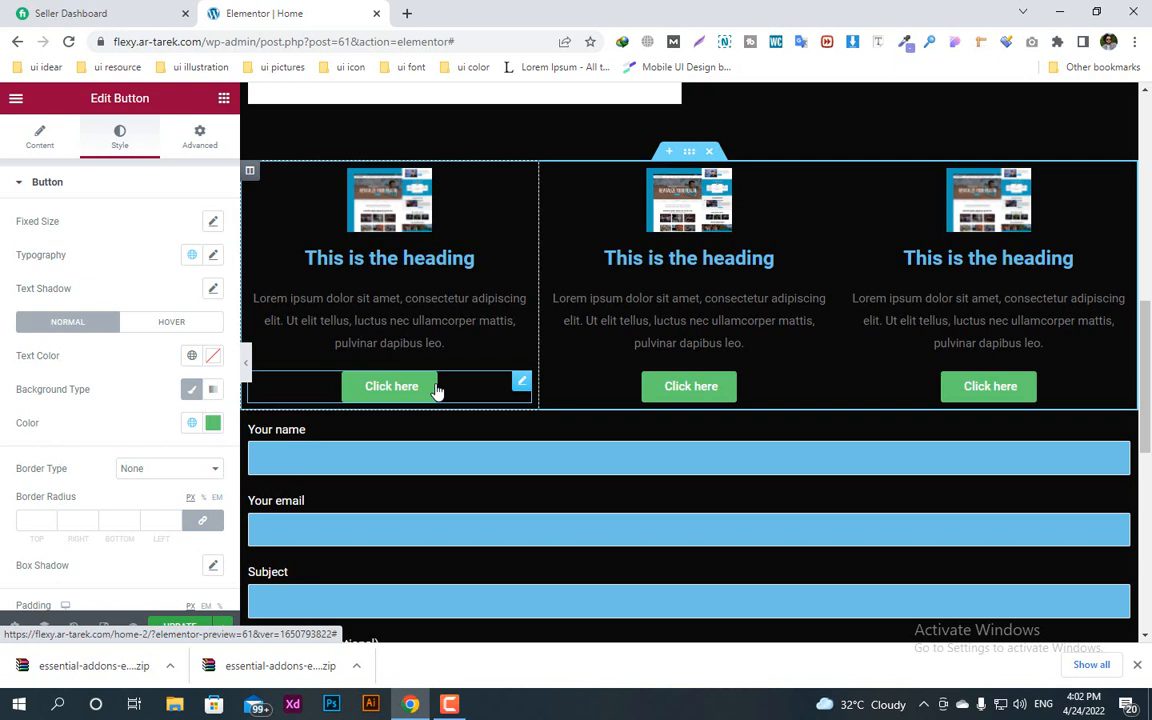
pyautogui.click(212, 422)
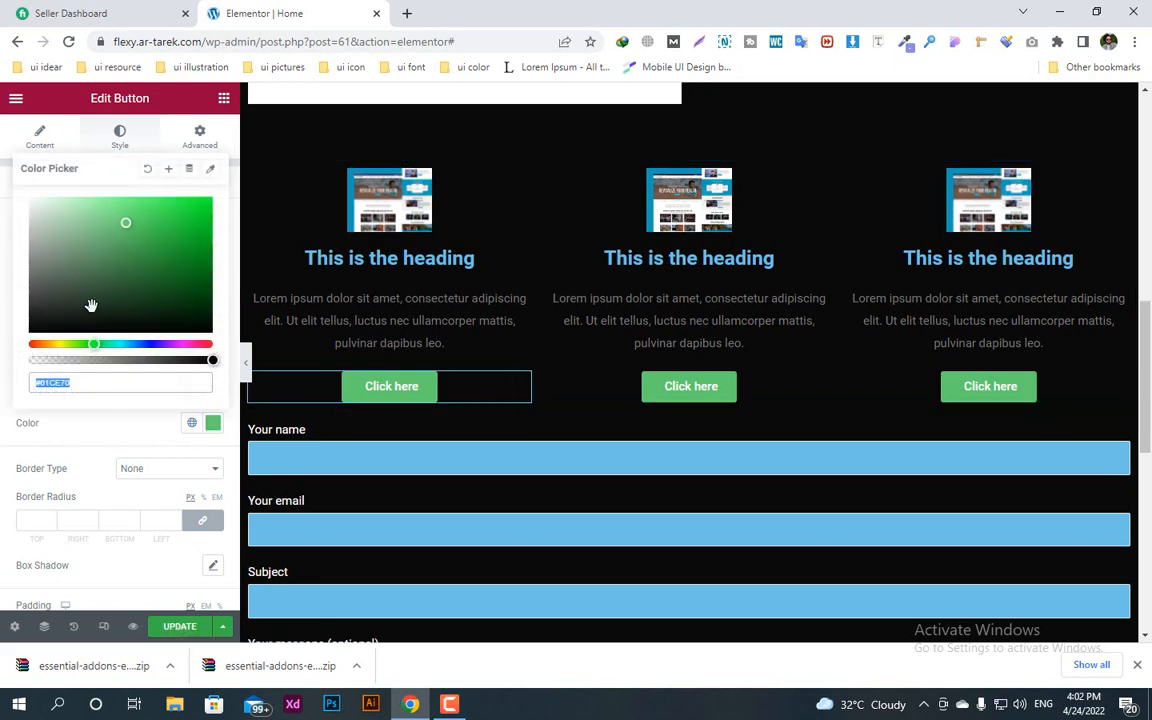
pyautogui.click(210, 168)
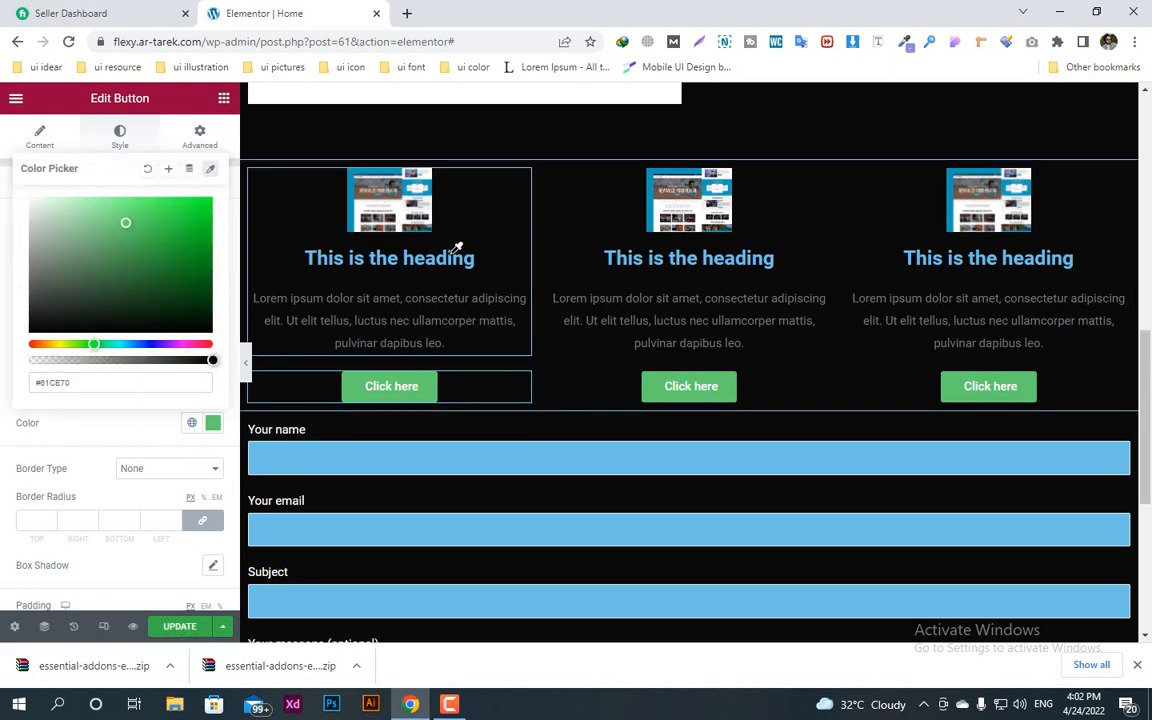
pyautogui.click(437, 463)
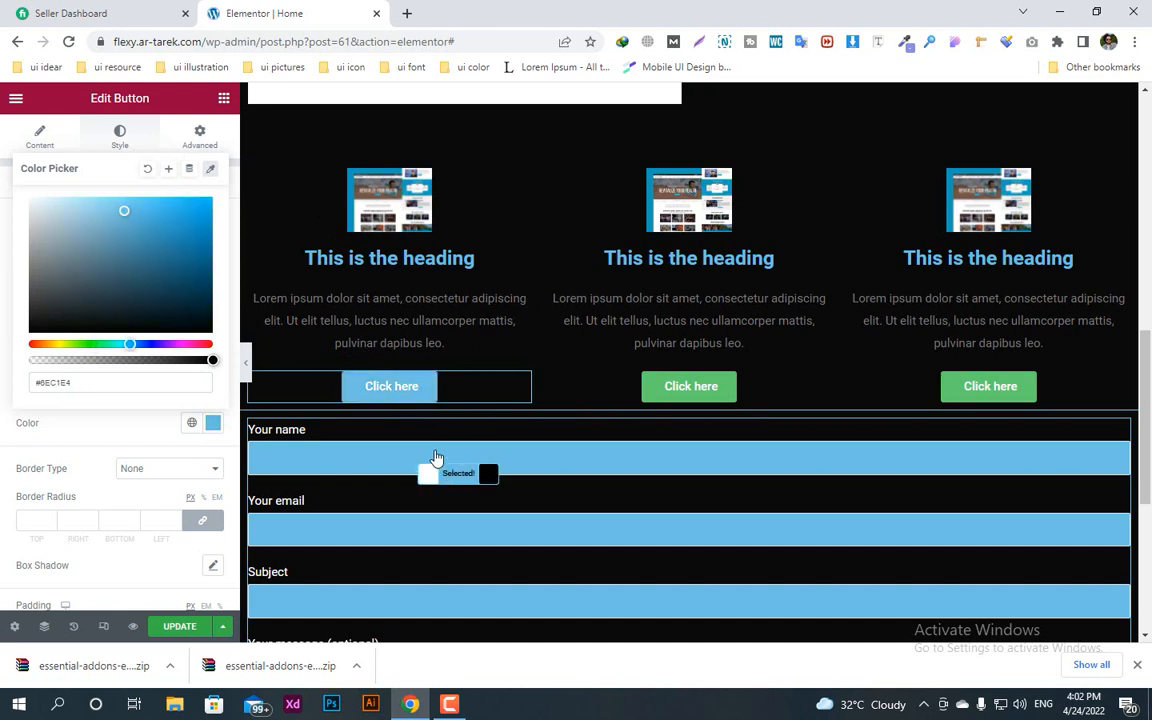
pyautogui.click(97, 424)
pyautogui.click(213, 356)
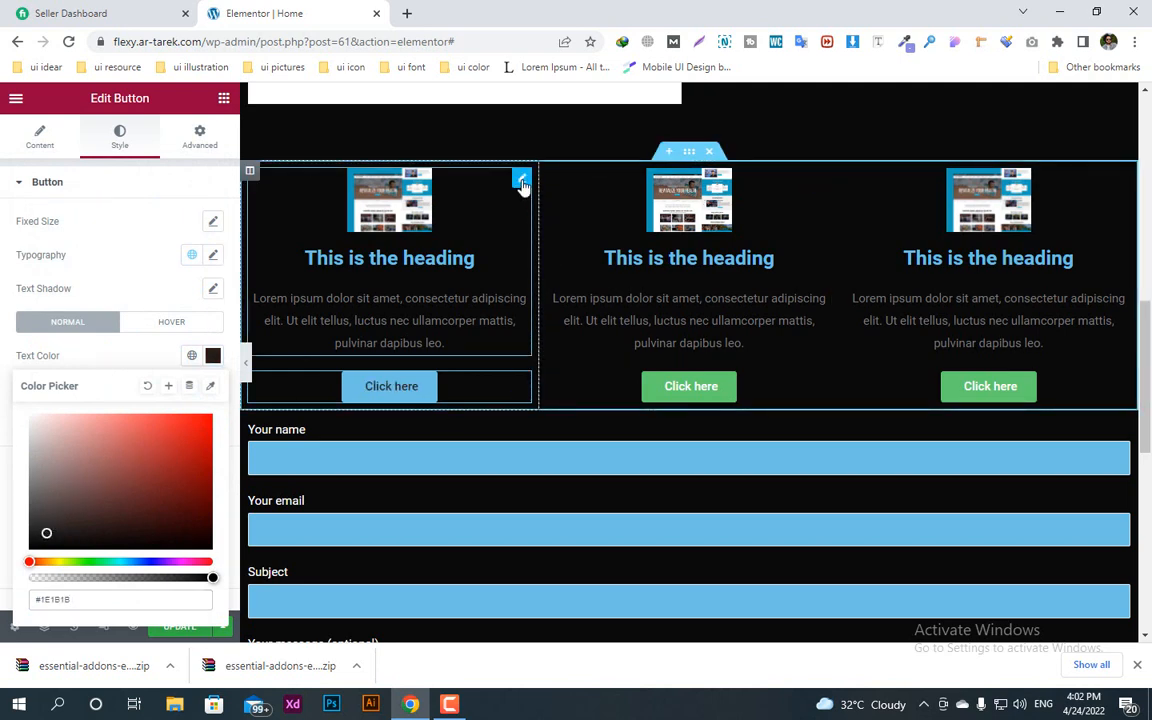
# Step: Copy the first column's image box and try to paste its style onto the middle column's image box and button
pyautogui.rightClick(521, 186)
pyautogui.click(573, 249)
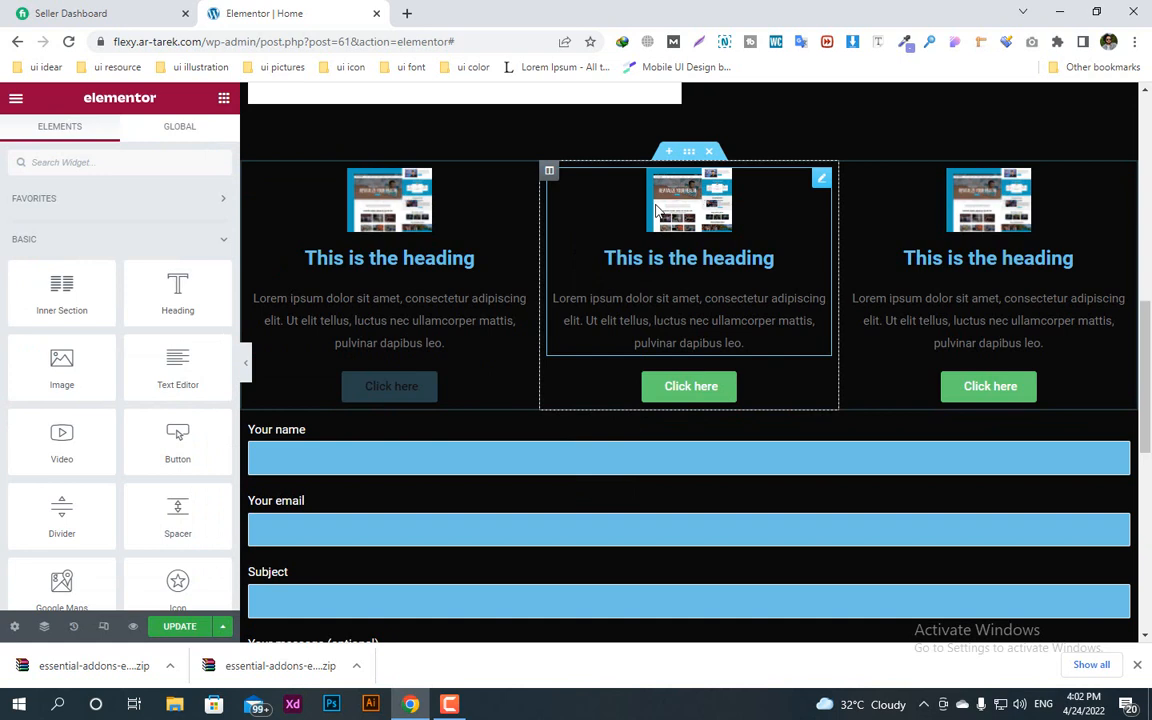
pyautogui.rightClick(819, 180)
pyautogui.click(869, 309)
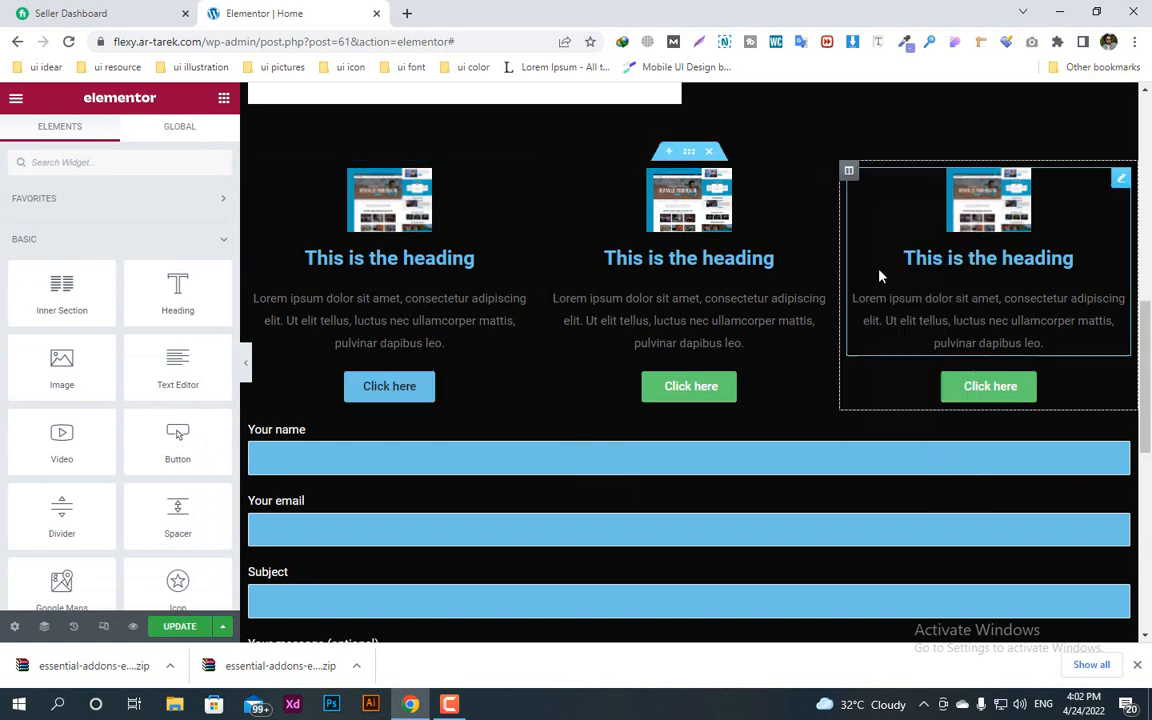
pyautogui.rightClick(1120, 178)
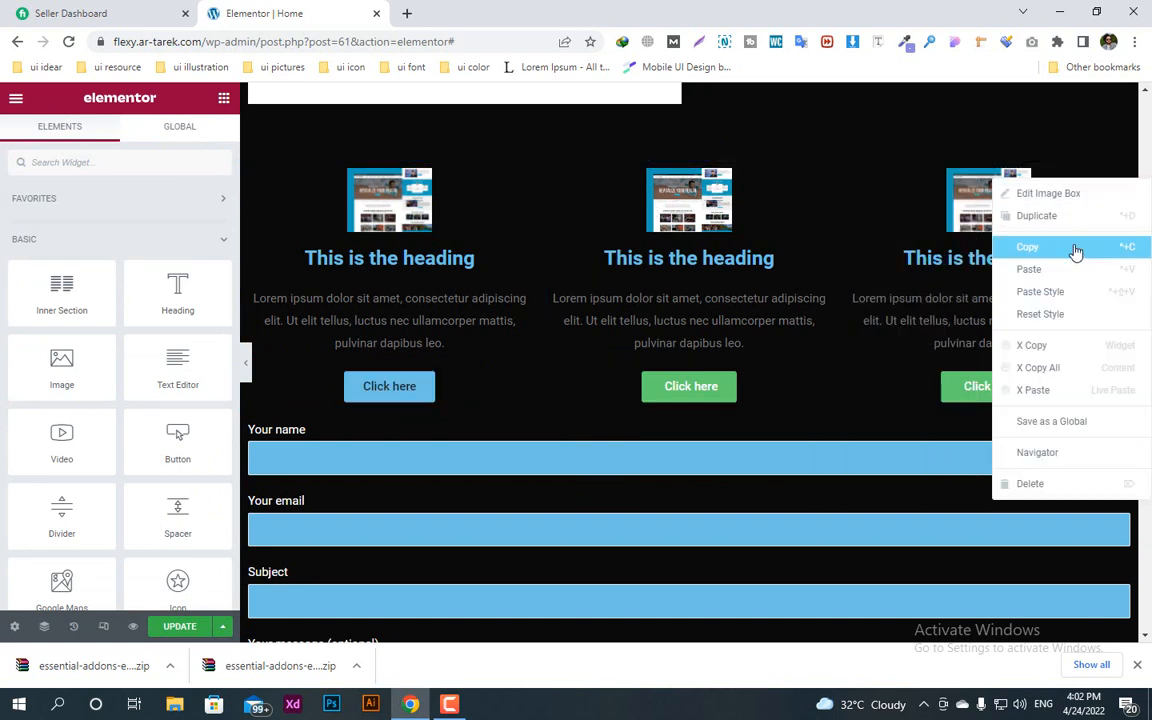
pyautogui.click(788, 380)
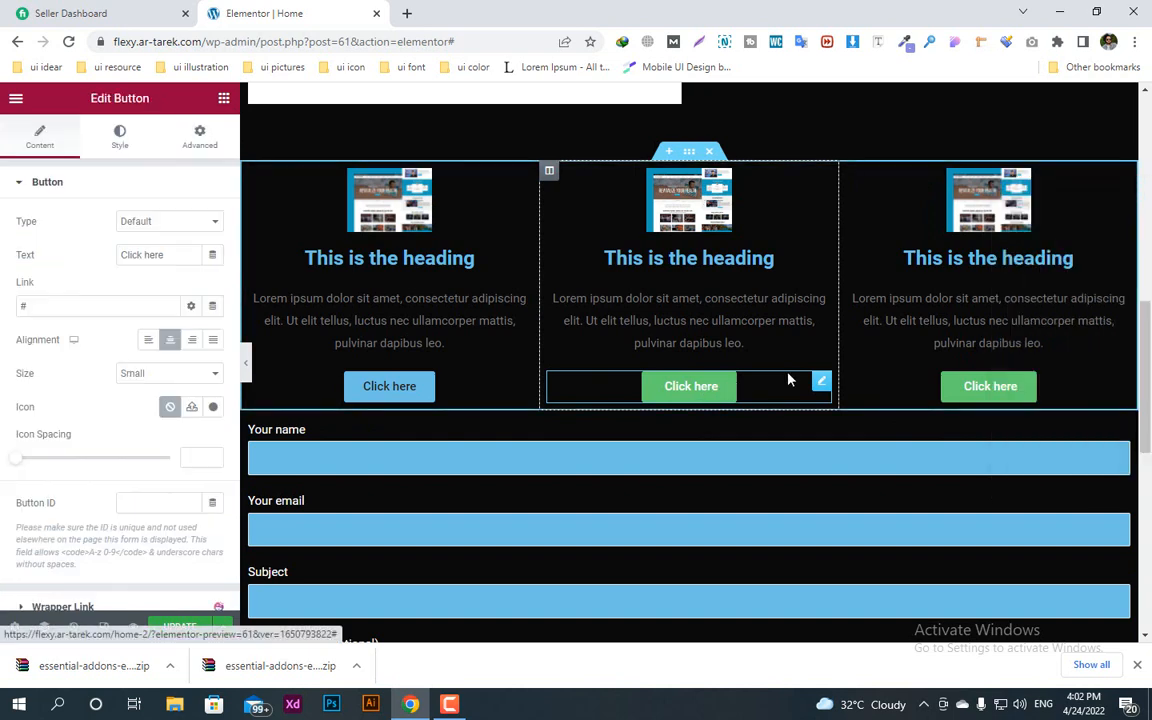
pyautogui.rightClick(821, 381)
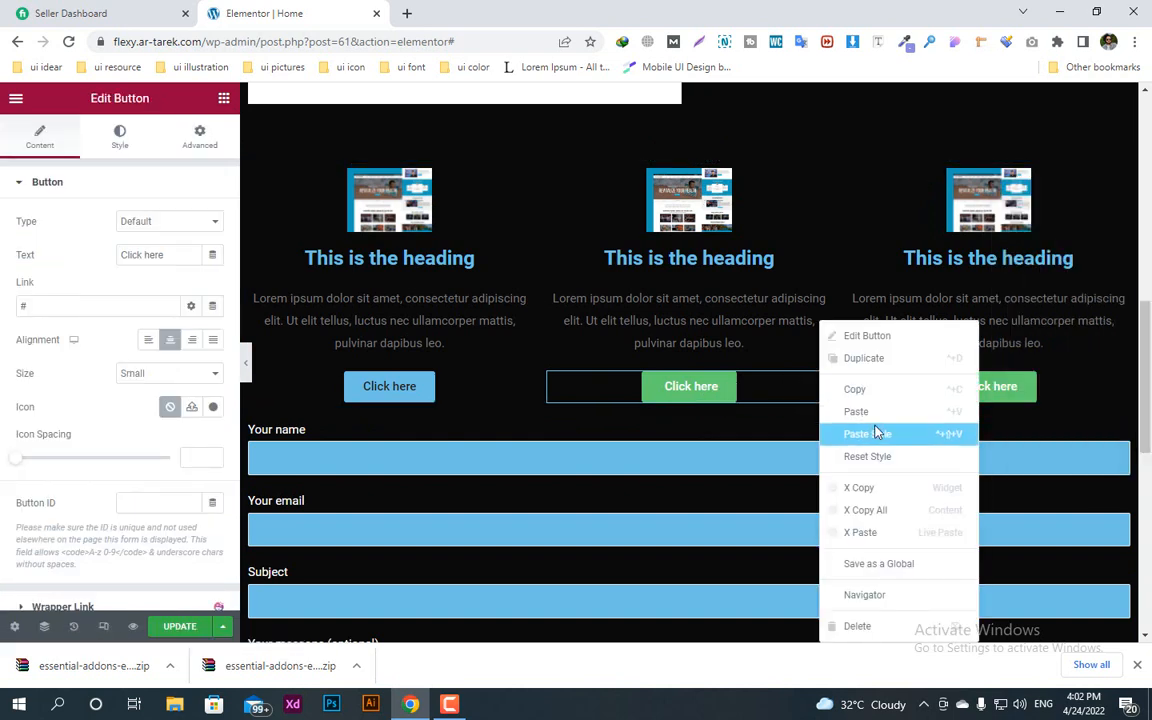
pyautogui.click(876, 432)
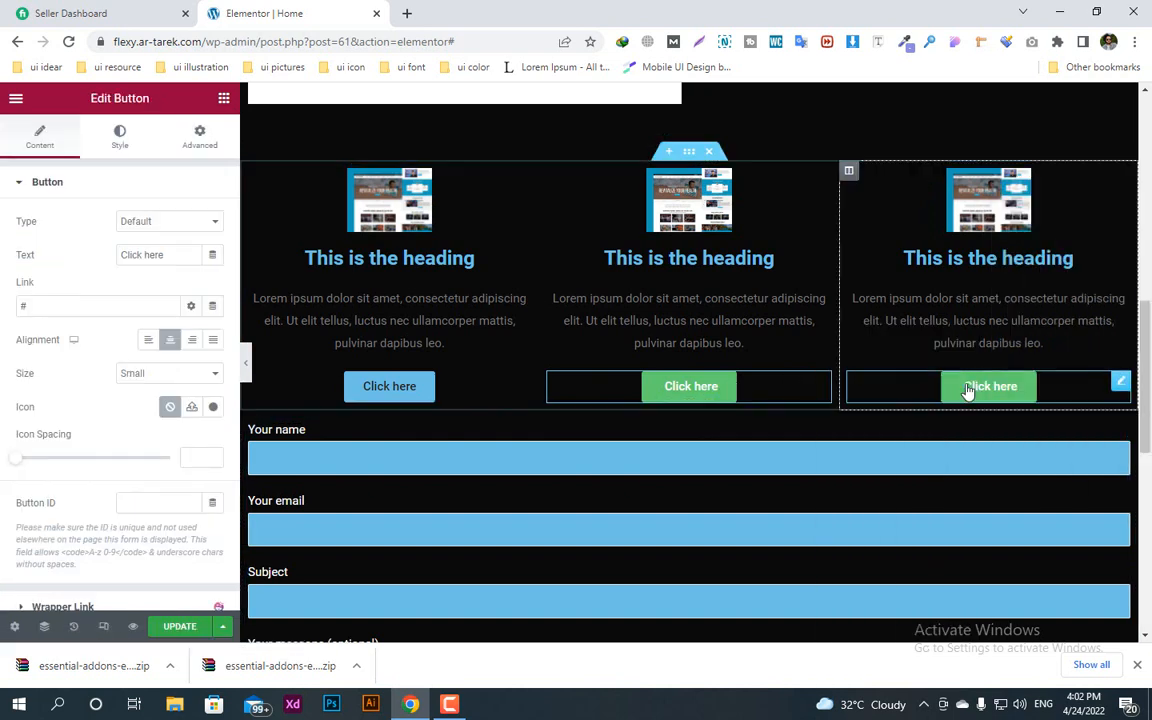
# Step: Copy the first column's Click here button and paste its style onto the Click here buttons of the middle and third columns
pyautogui.rightClick(521, 381)
pyautogui.click(548, 386)
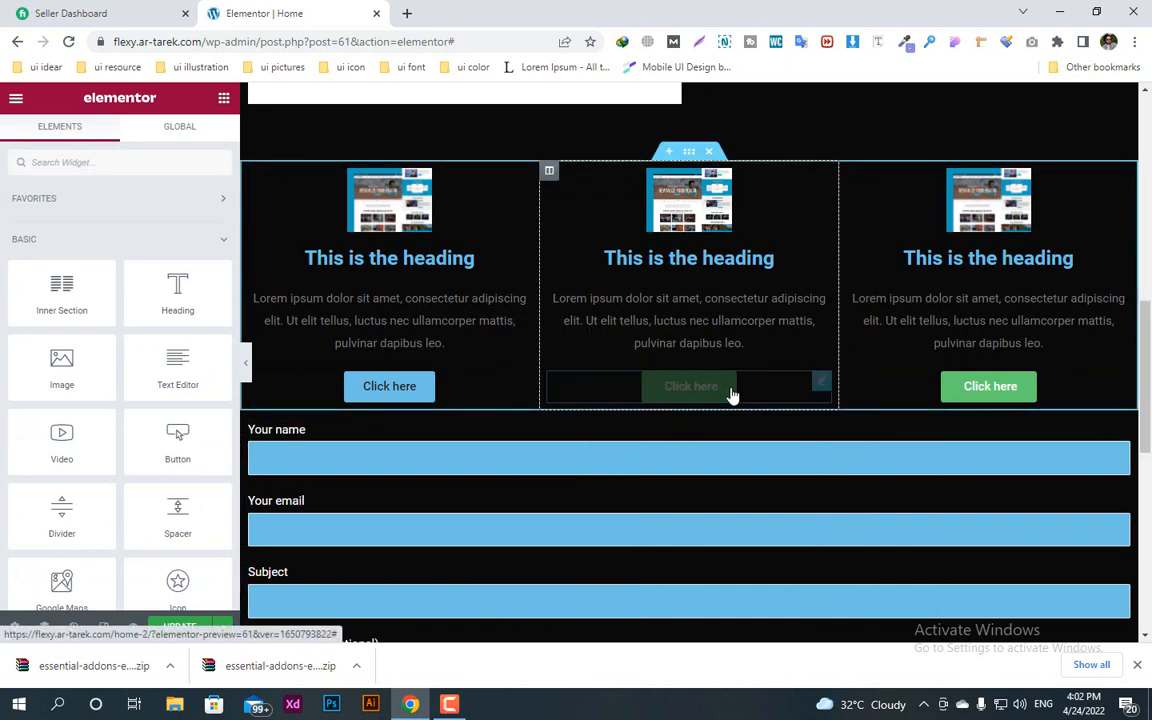
pyautogui.rightClick(820, 381)
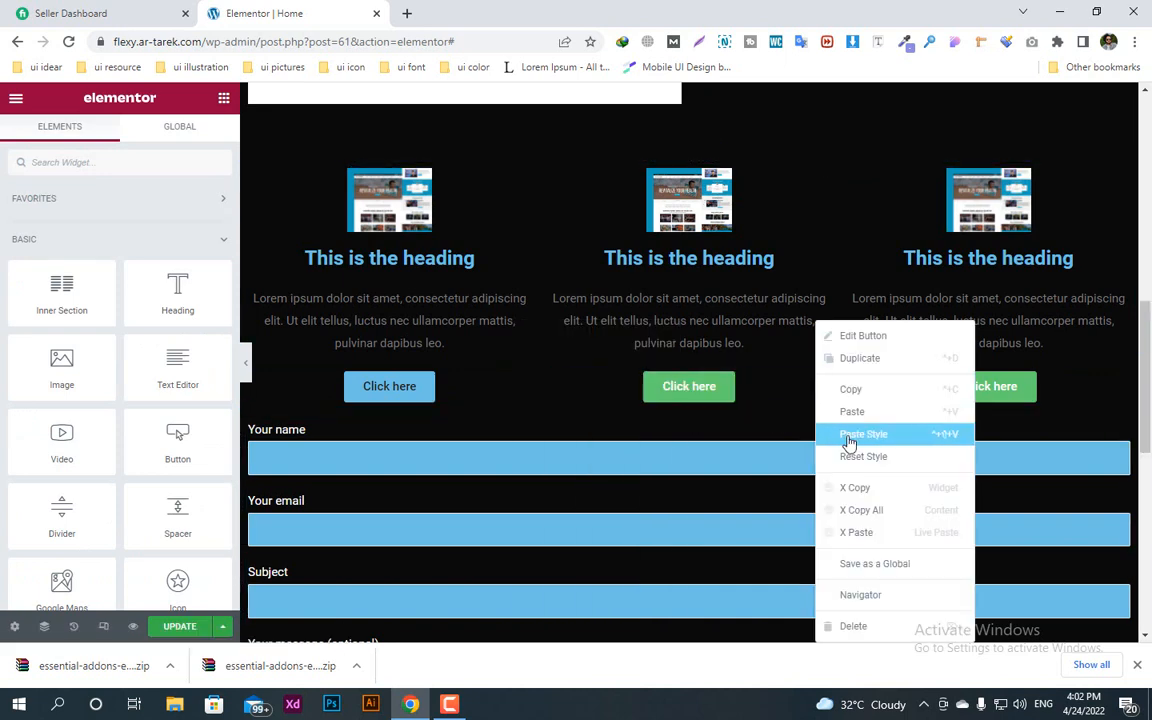
pyautogui.click(848, 436)
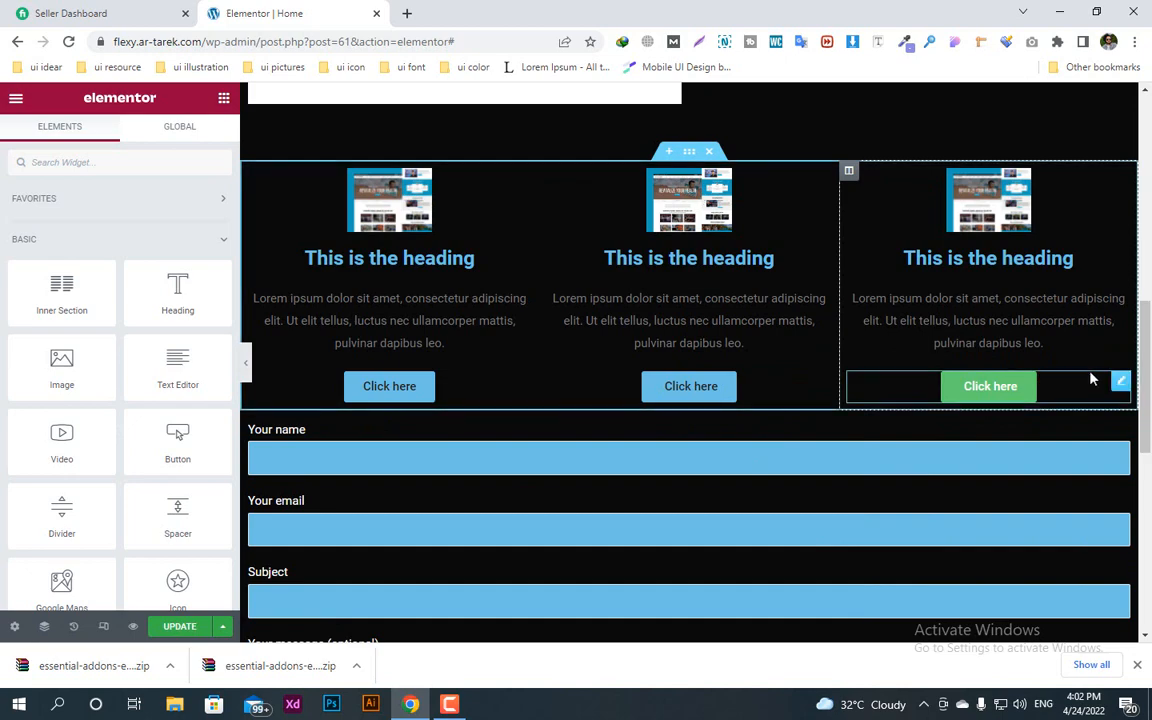
pyautogui.rightClick(1121, 385)
pyautogui.click(1040, 433)
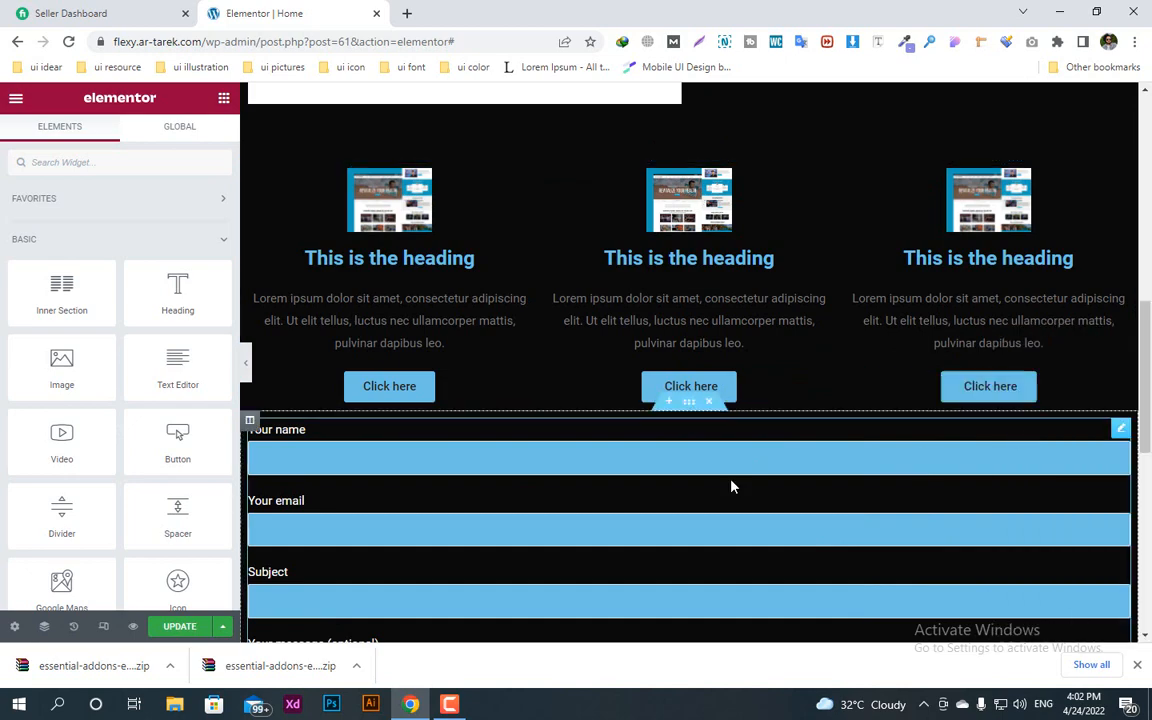
# Step: Check the restyled sections of the home page and publish the changes with Update
pyautogui.scroll(10, 663, 417)
pyautogui.scroll(-15, 660, 417)
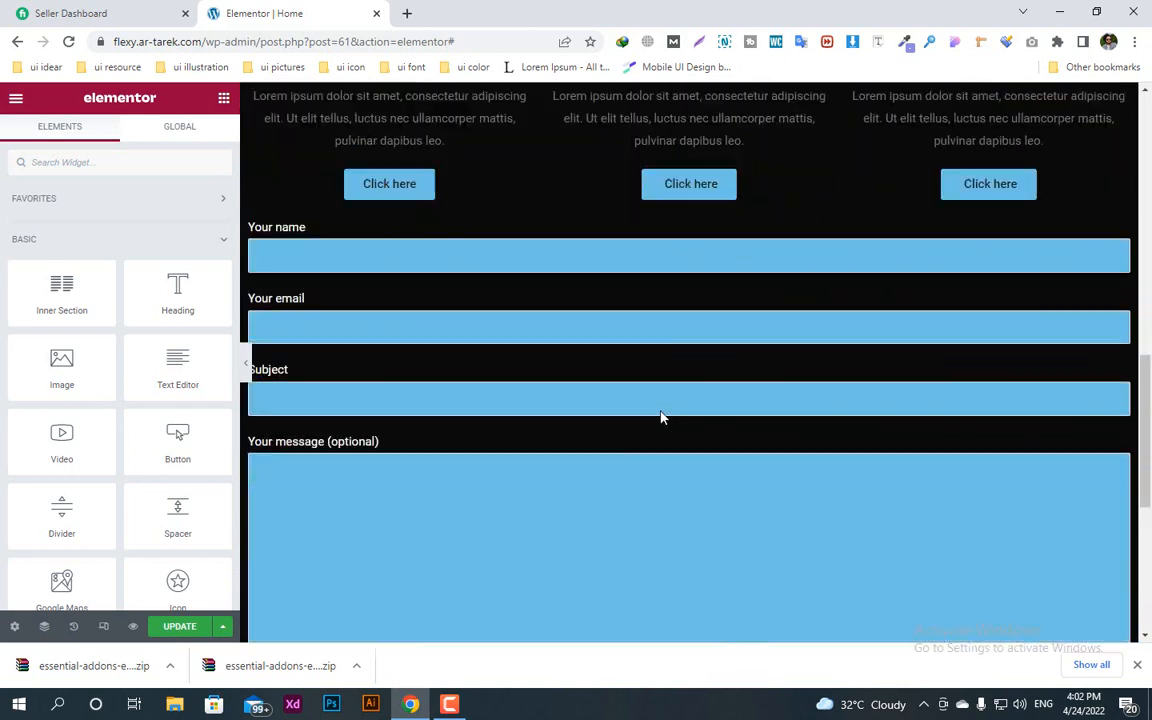
pyautogui.scroll(15, 487, 295)
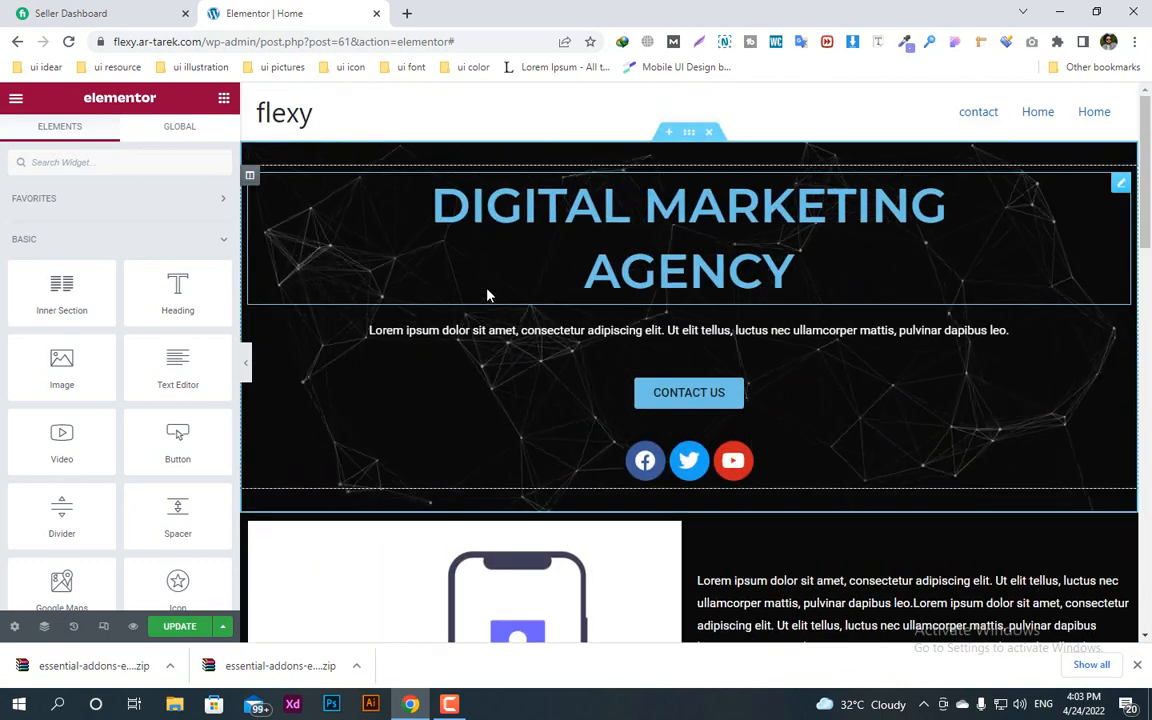
pyautogui.click(180, 626)
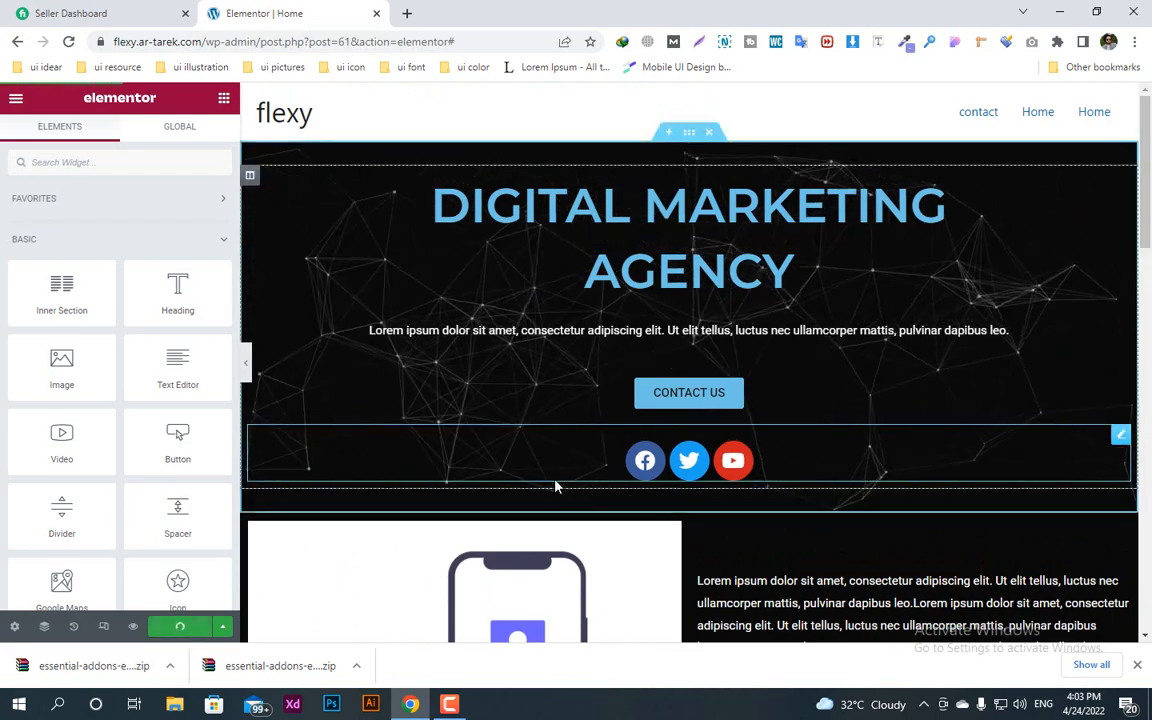
pyautogui.scroll(-1, 557, 487)
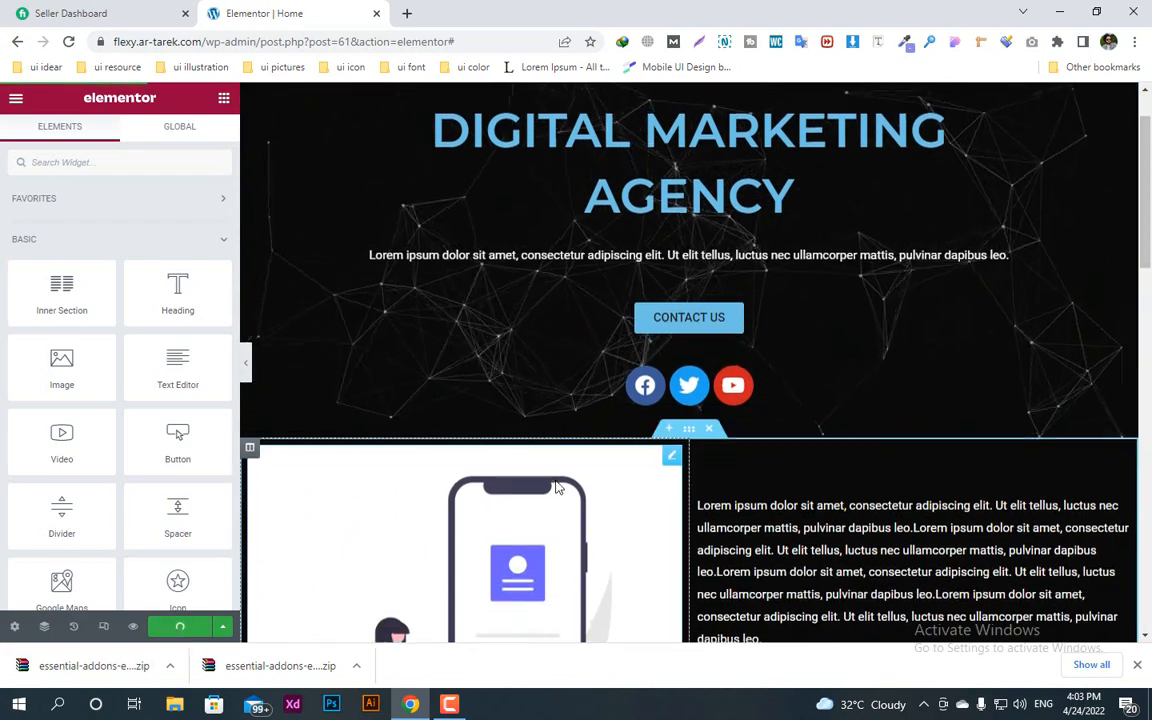
pyautogui.scroll(-5, 557, 487)
pyautogui.scroll(-4, 557, 487)
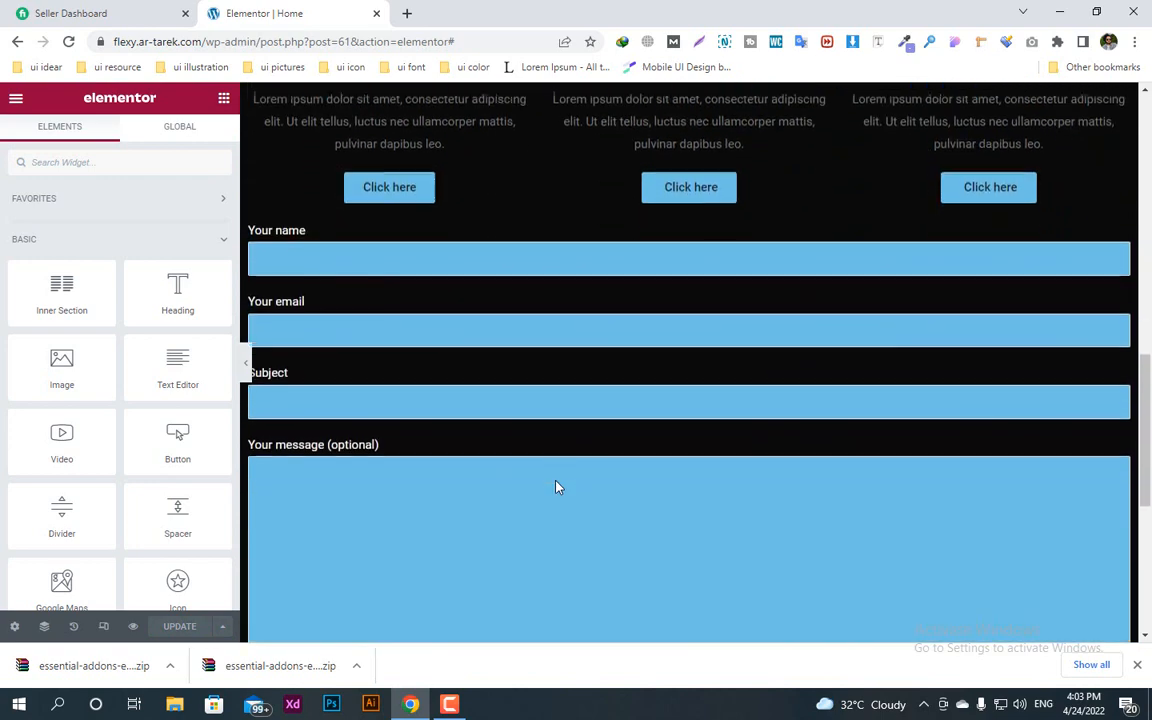
pyautogui.scroll(10, 557, 487)
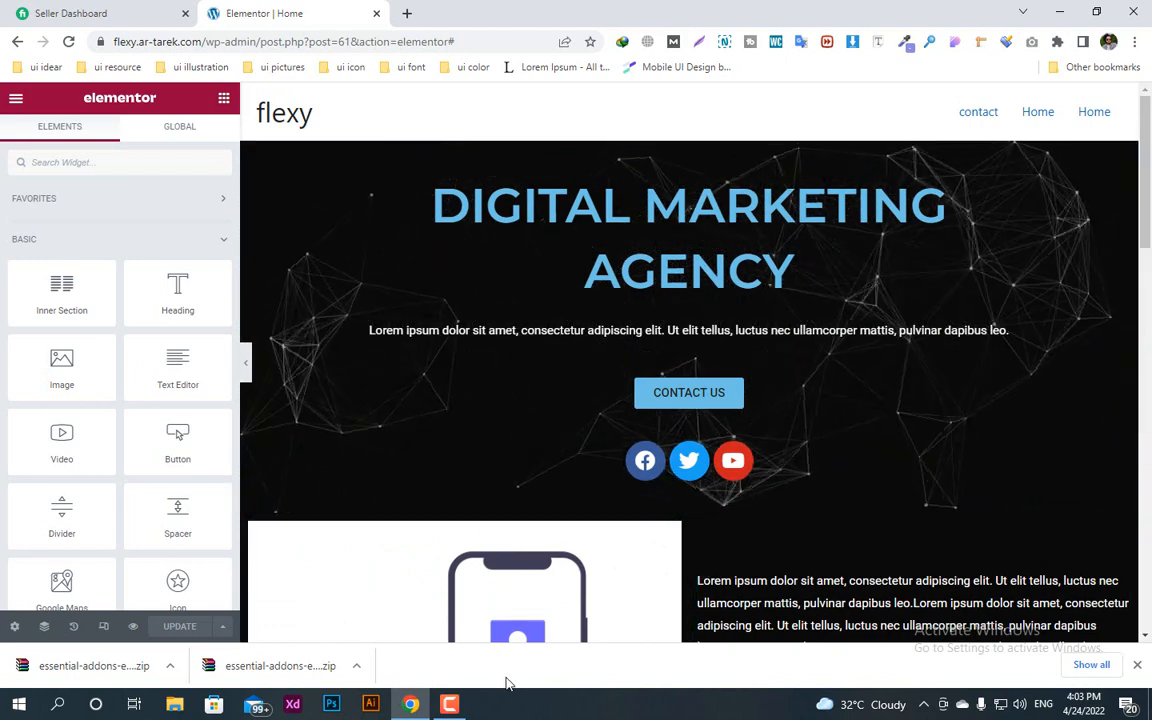
pyautogui.click(449, 704)
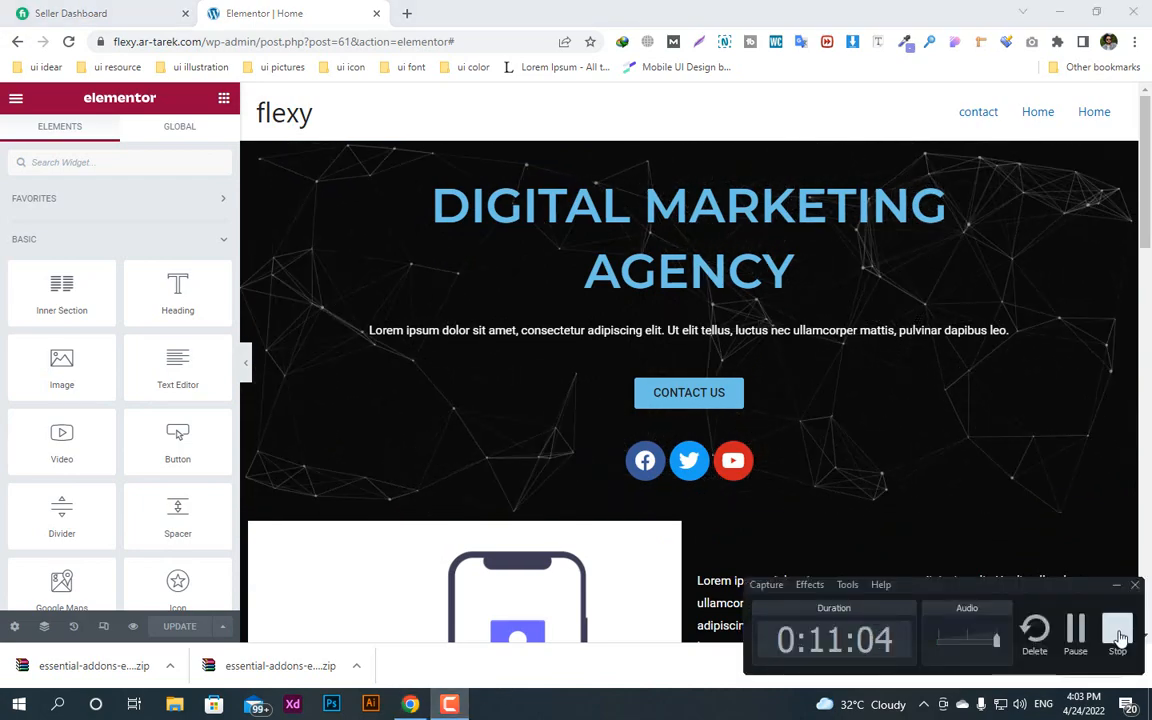